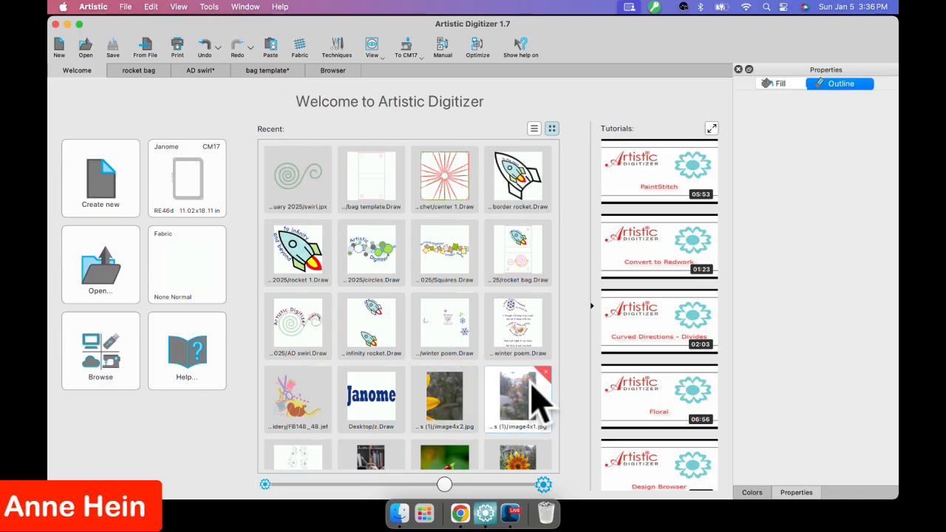
# Remove the image4x1.jpg and complete 2.Draw entries from the recent files, and close the docked Properties and Colors panels.
pyautogui.click(544, 373)
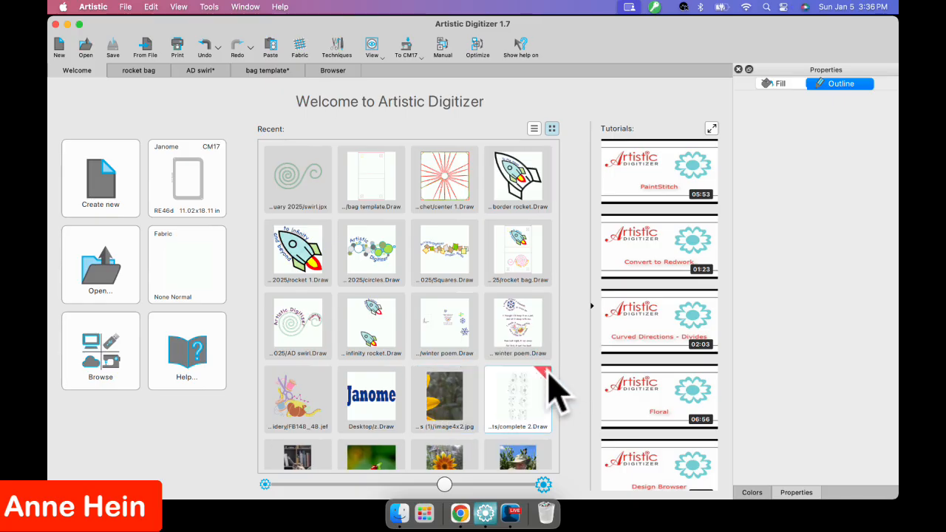
pyautogui.click(548, 373)
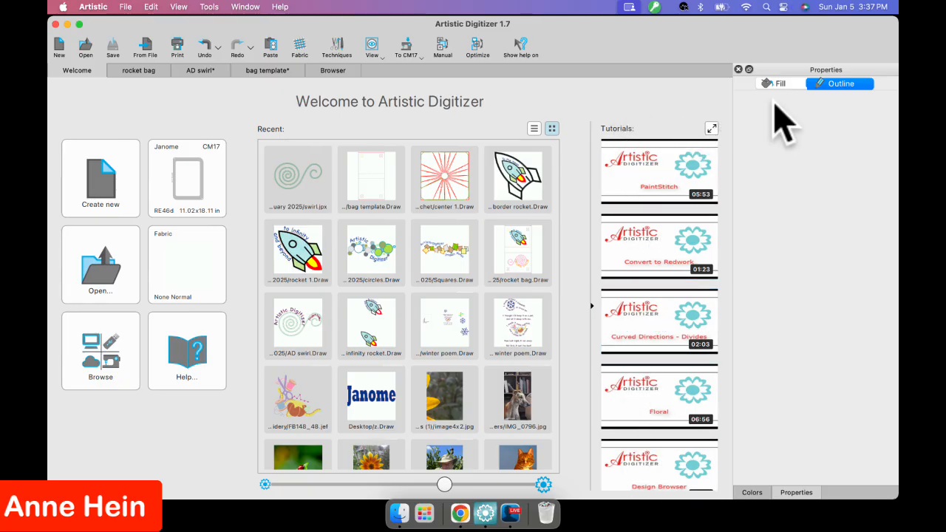
pyautogui.click(738, 69)
pyautogui.click(737, 69)
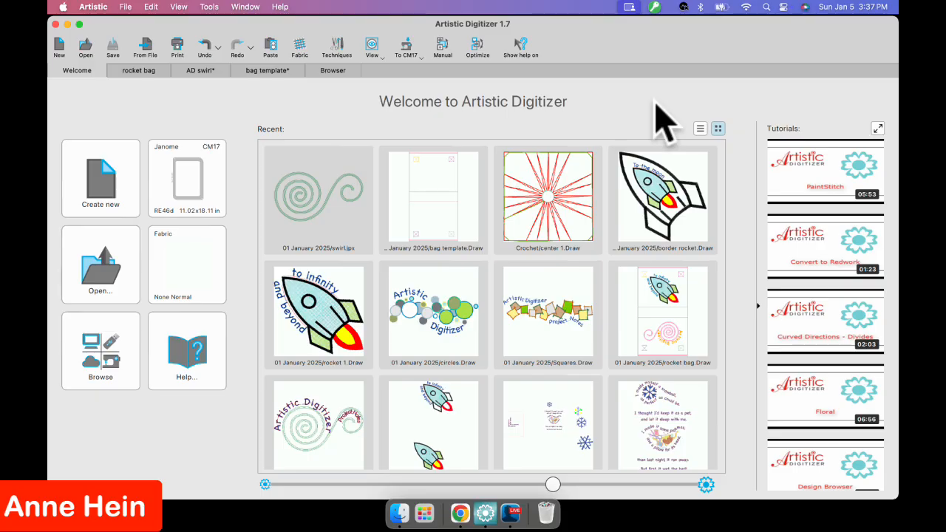
# Create a new blank design in the RE46d hoop and show the grid.
pyautogui.click(102, 186)
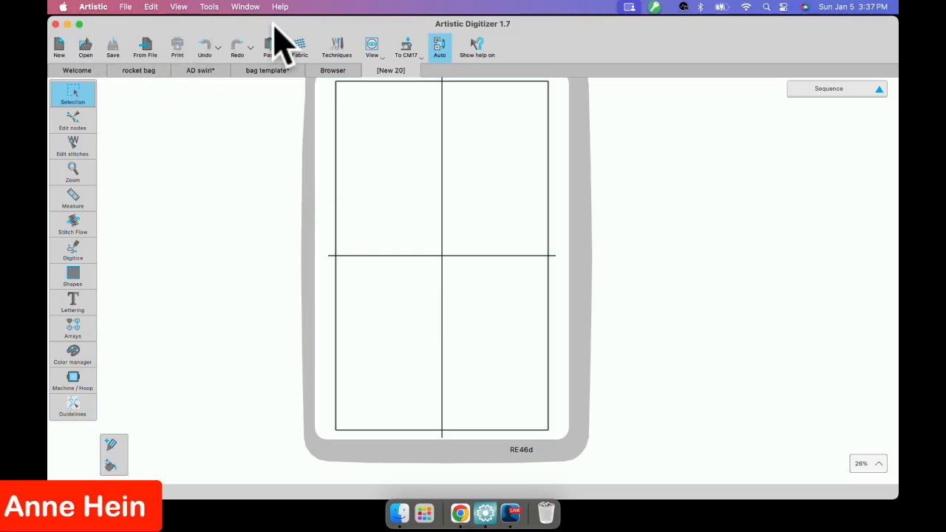
pyautogui.click(179, 6)
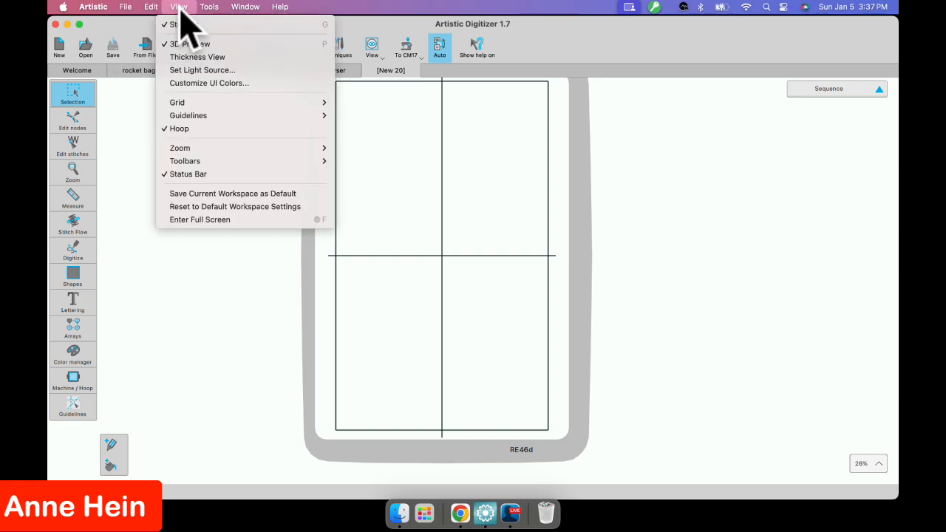
pyautogui.moveTo(184, 104)
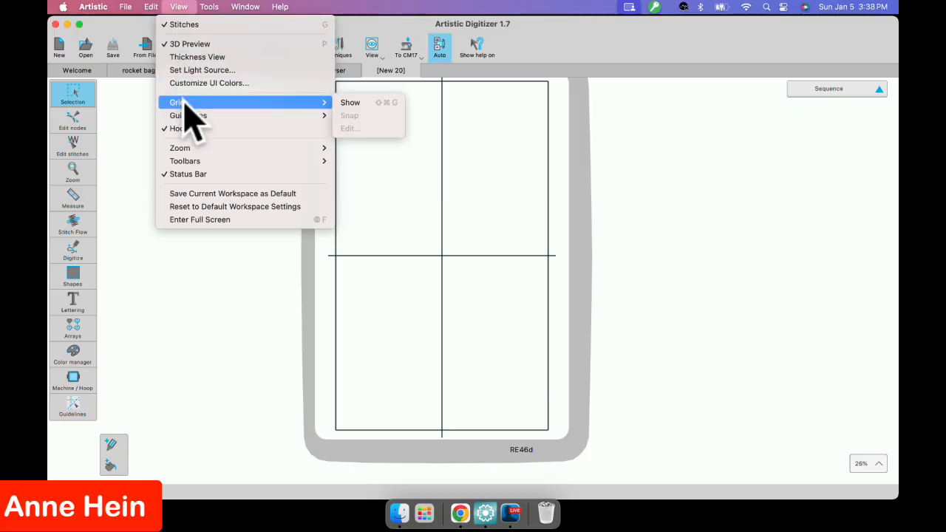
pyautogui.click(352, 103)
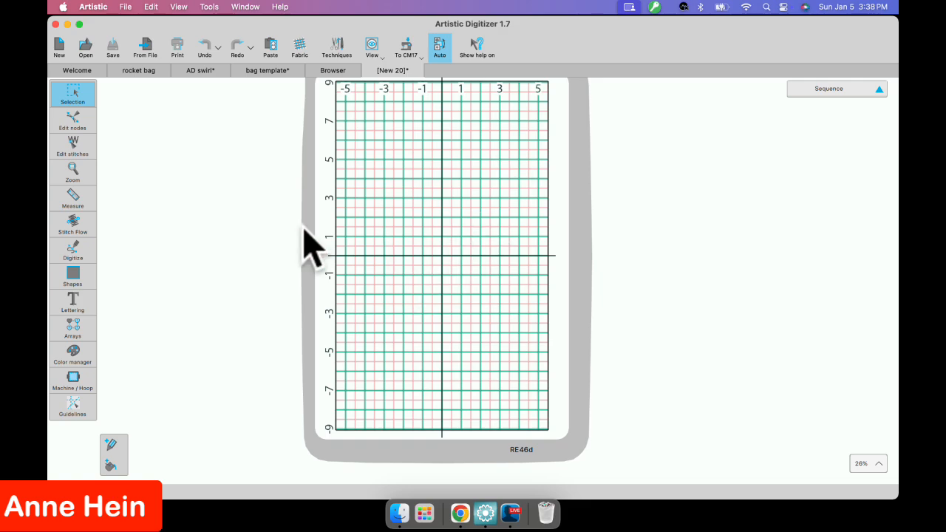
# Examine the grid's lines and numbering close up around the hoop center and at a wider view.
pyautogui.hscroll(5, 421, 263)
pyautogui.hscroll(-5, 270, 281)
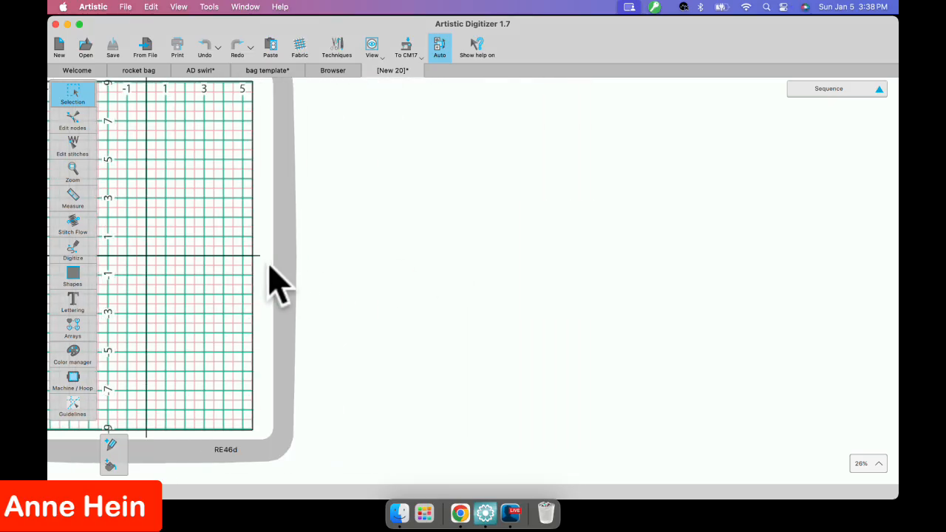
pyautogui.scroll(3, 273, 281)
pyautogui.scroll(5, 272, 279)
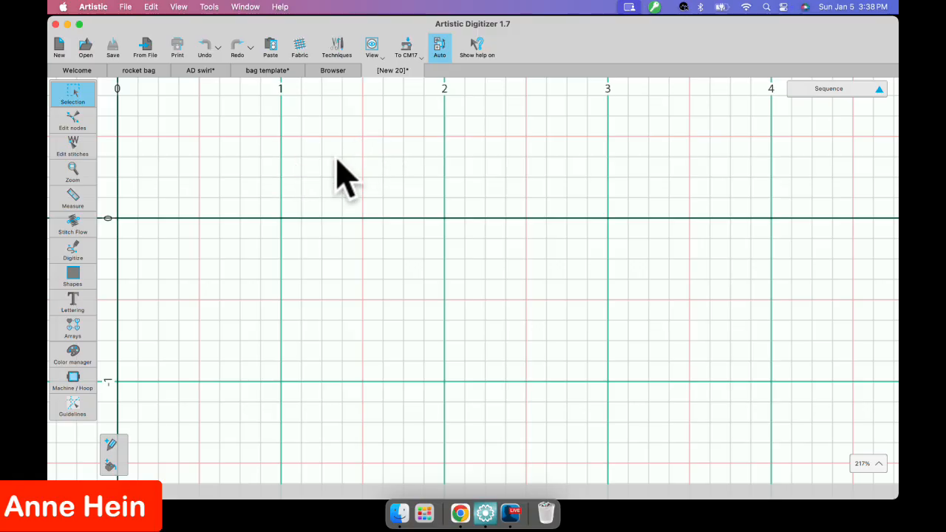
pyautogui.hscroll(-5, 340, 181)
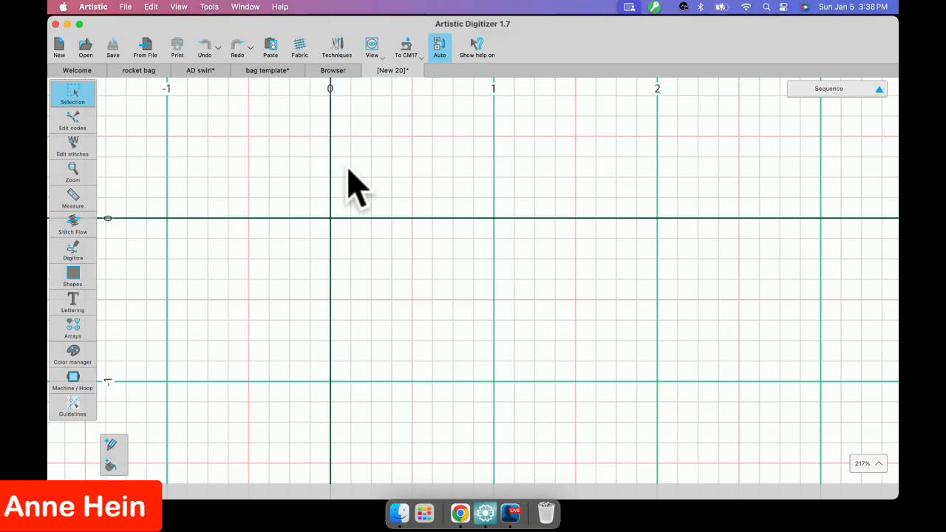
pyautogui.scroll(-8, 349, 172)
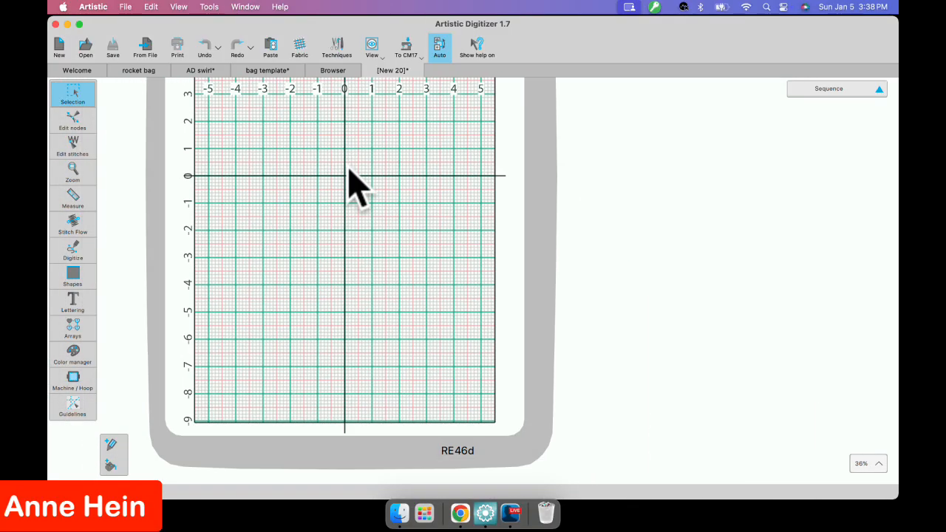
pyautogui.scroll(5, 349, 172)
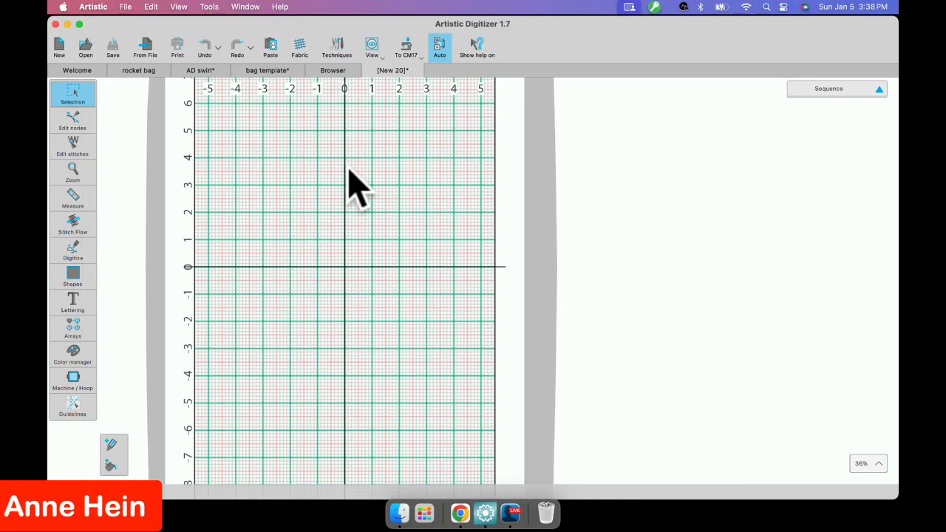
pyautogui.scroll(2, 348, 172)
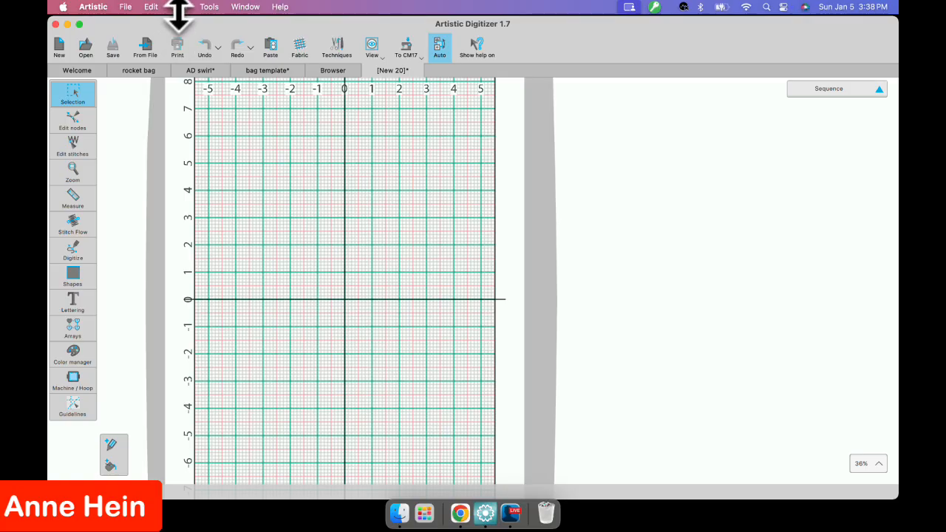
# Customize the interface colors, changing the grid major outline to a brighter, bluer teal with slightly more transparency.
pyautogui.click(180, 7)
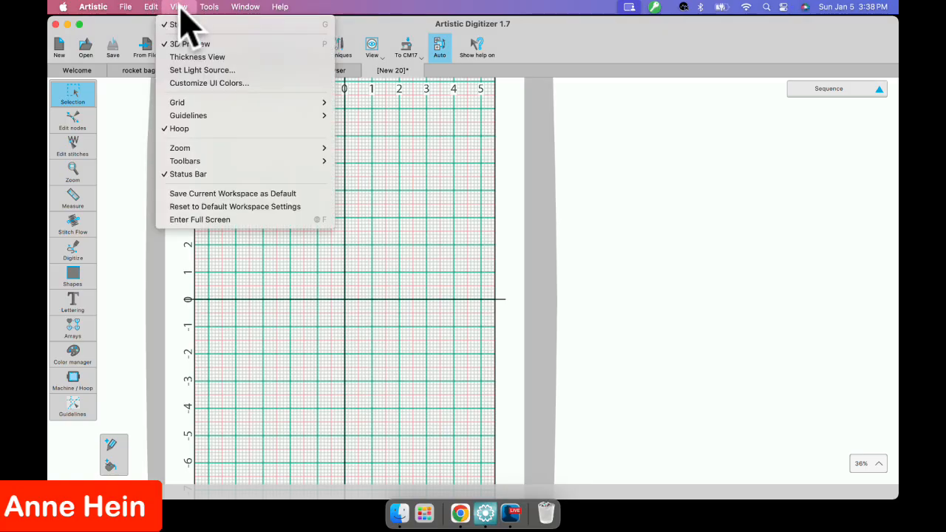
pyautogui.click(322, 83)
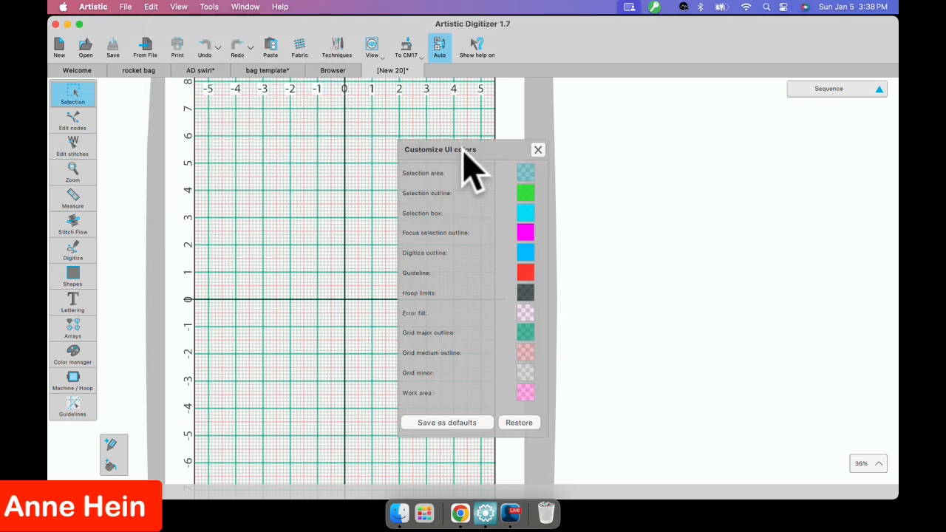
pyautogui.moveTo(465, 153); pyautogui.dragTo(527, 103)
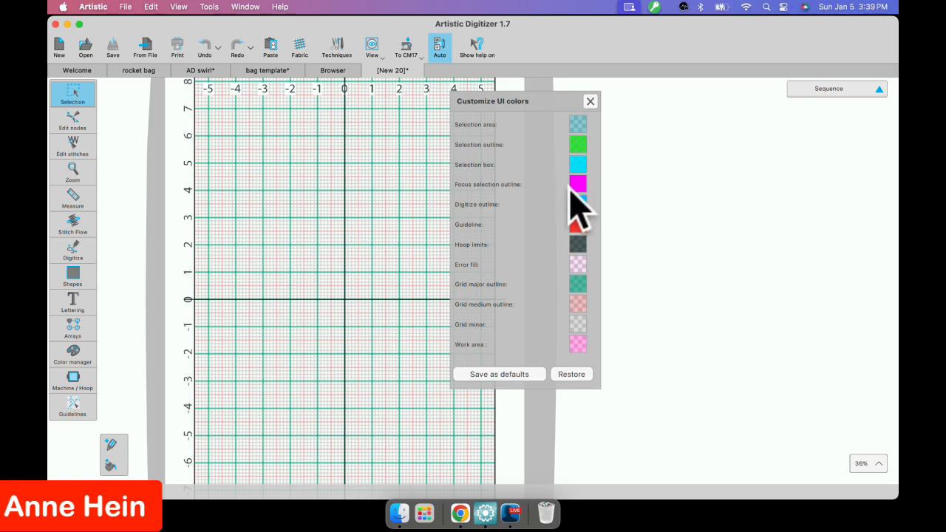
pyautogui.click(578, 285)
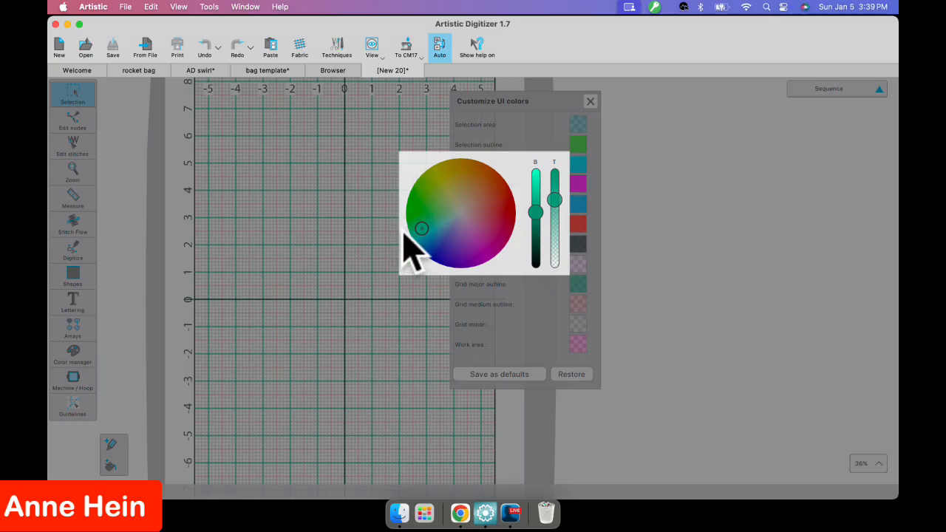
pyautogui.moveTo(419, 233)
pyautogui.mouseDown()
pyautogui.moveTo(422, 194)
pyautogui.moveTo(456, 175)
pyautogui.moveTo(493, 195)
pyautogui.moveTo(499, 232)
pyautogui.moveTo(477, 245)
pyautogui.moveTo(443, 247)
pyautogui.moveTo(418, 233)
pyautogui.mouseUp()
pyautogui.moveTo(536, 213); pyautogui.dragTo(554, 209)
pyautogui.click(554, 200)
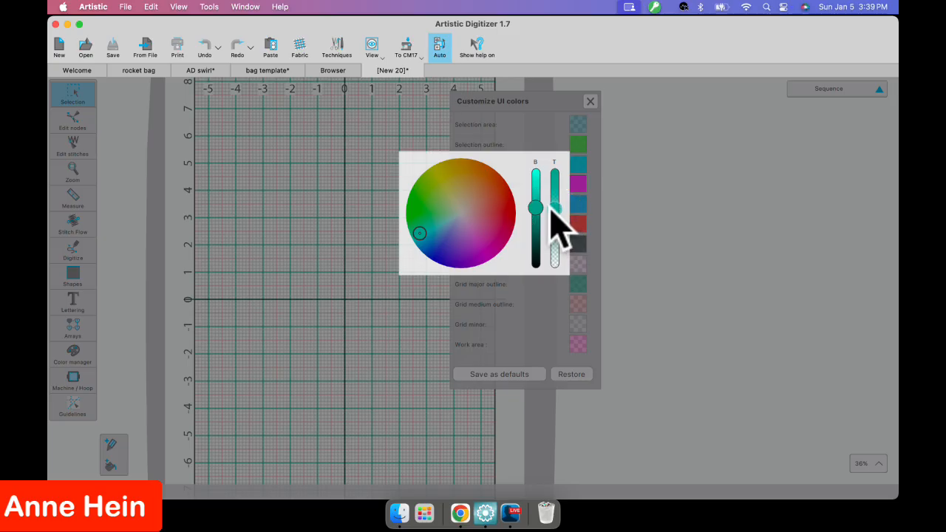
pyautogui.click(626, 281)
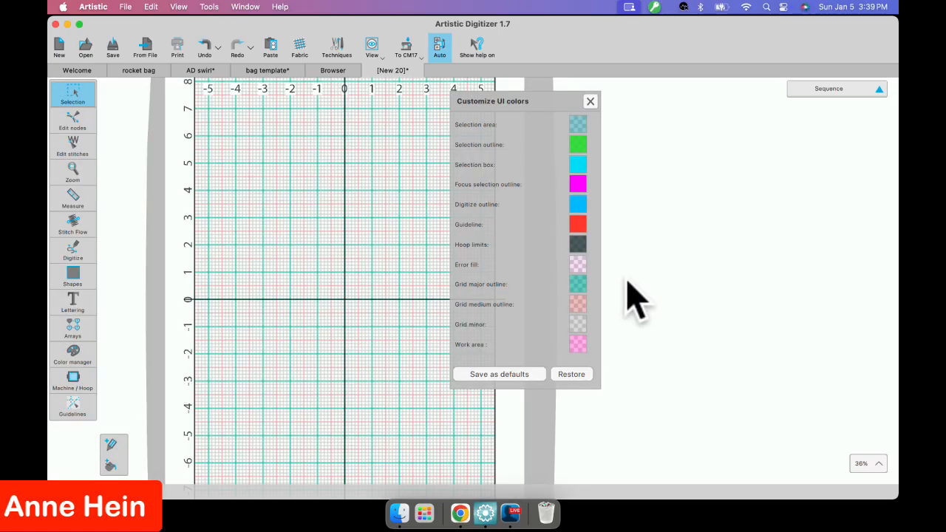
# Change the grid medium outline color to purple, and make it darker and more opaque.
pyautogui.click(581, 306)
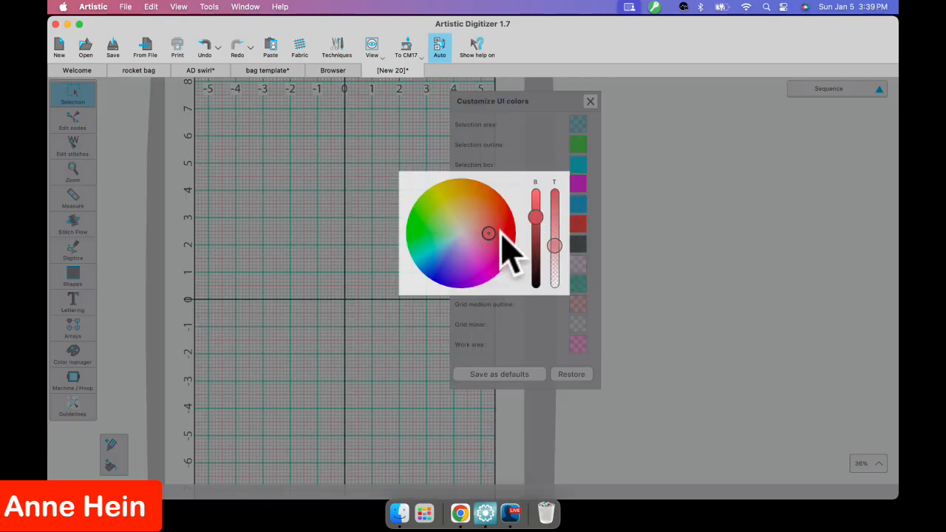
pyautogui.moveTo(489, 234); pyautogui.dragTo(472, 250)
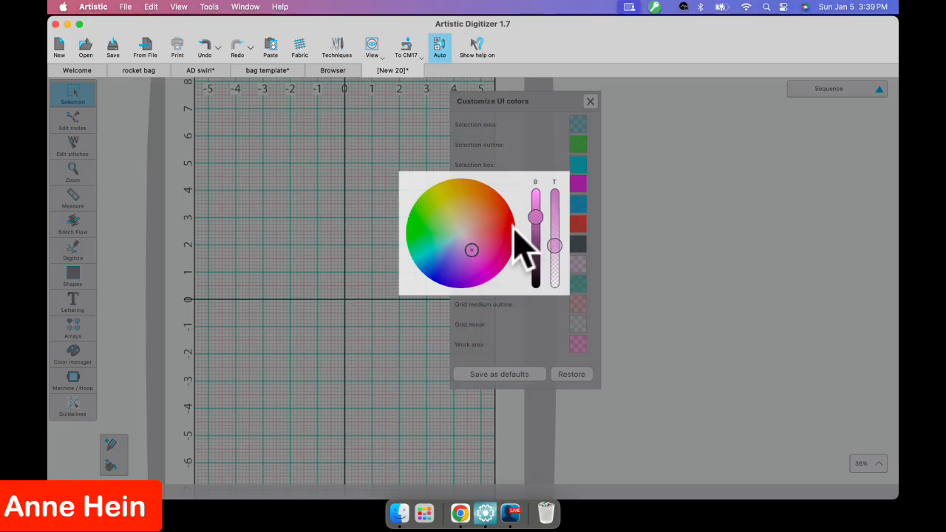
pyautogui.click(674, 288)
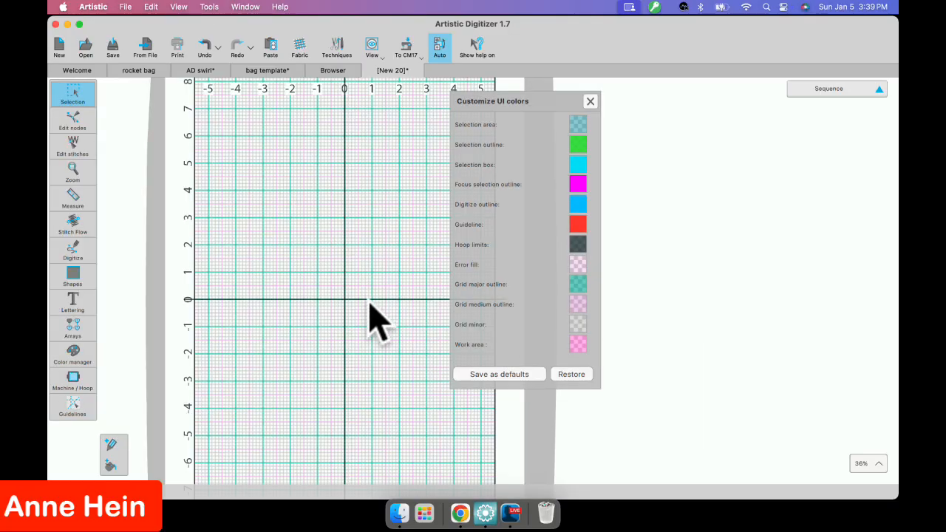
pyautogui.scroll(3, 374, 295)
pyautogui.scroll(3, 373, 295)
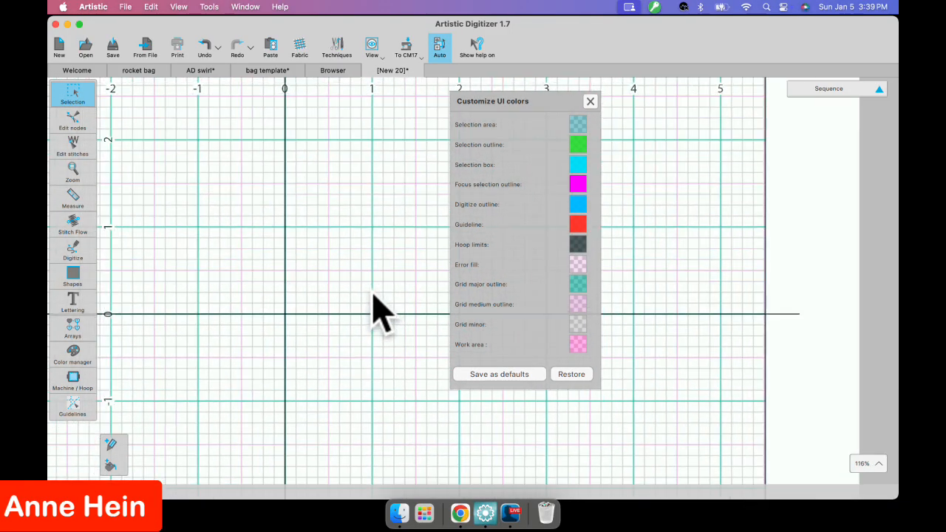
pyautogui.click(580, 304)
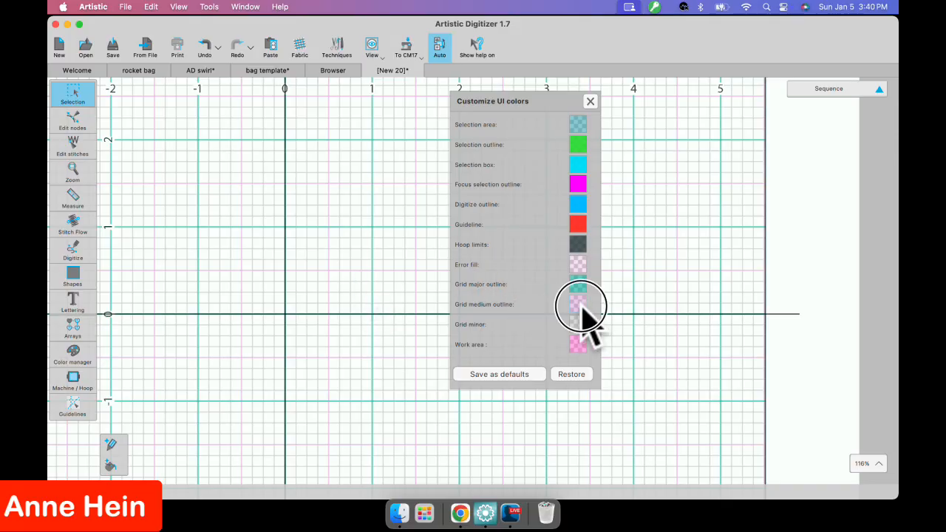
pyautogui.click(535, 217)
pyautogui.moveTo(536, 218); pyautogui.dragTo(553, 234)
pyautogui.click(639, 309)
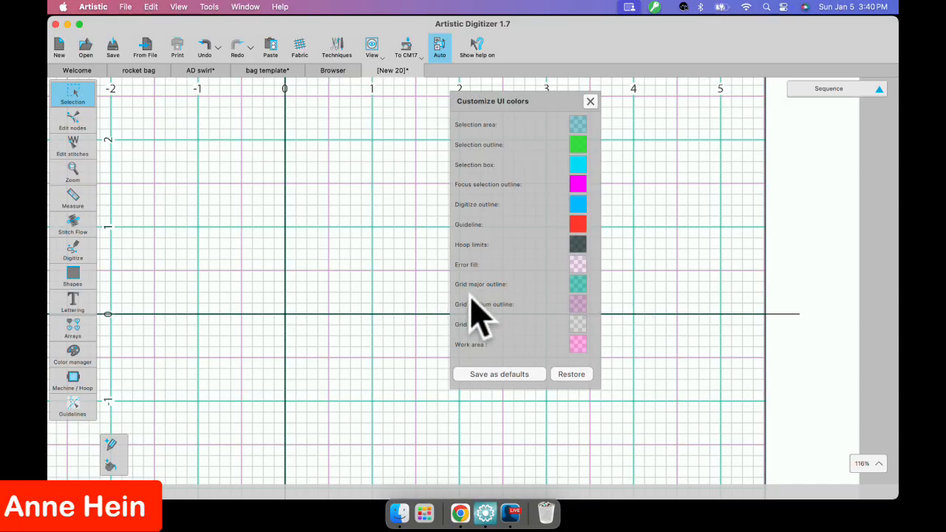
# Check the grid minor color without changing it, and save the customized interface colors as defaults.
pyautogui.click(579, 325)
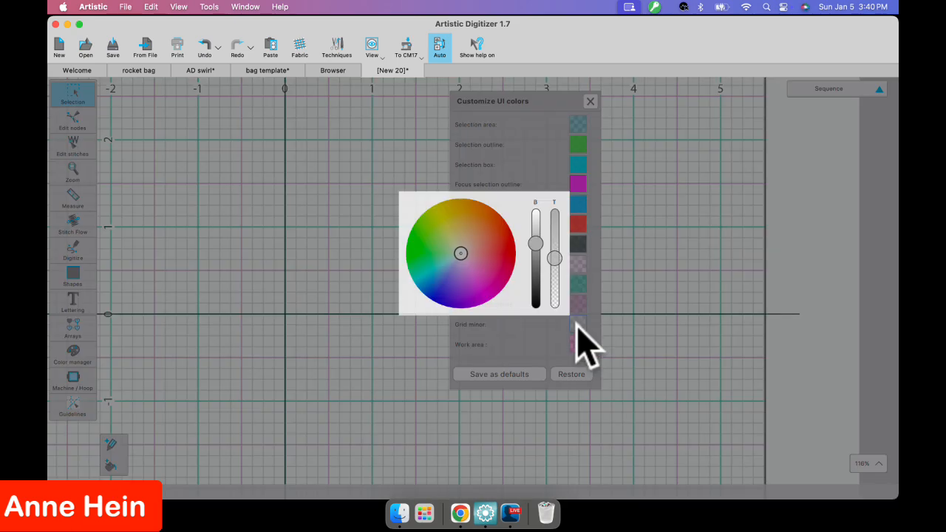
pyautogui.click(345, 336)
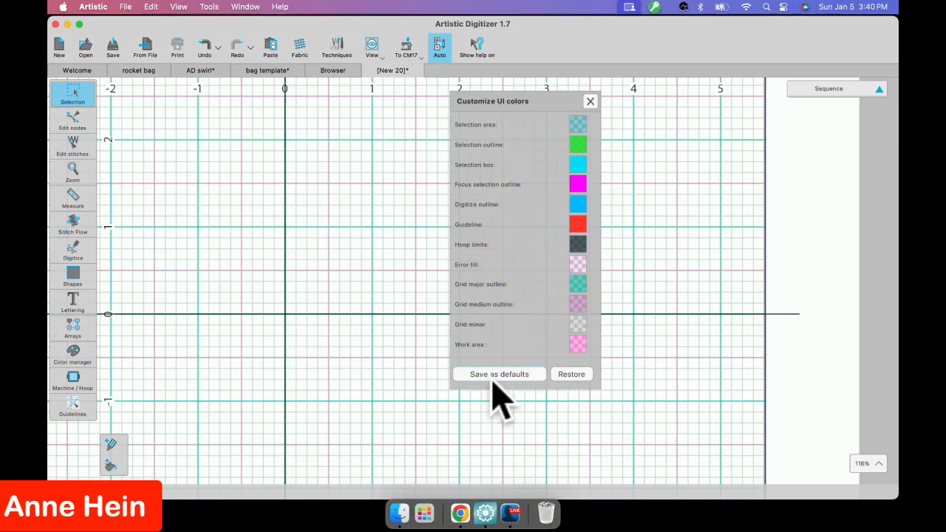
pyautogui.click(507, 377)
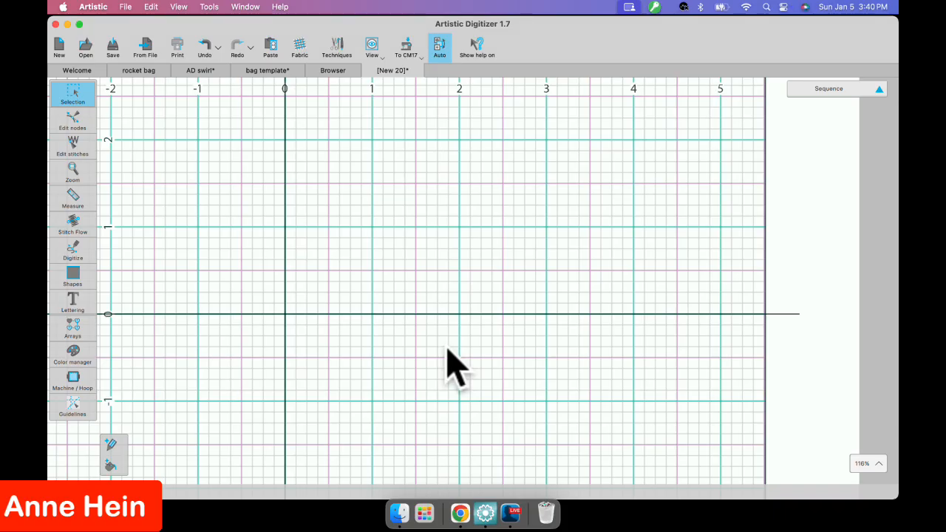
# Examine the recolored grid at wider views and check the grid's unit settings, keeping the default spacing.
pyautogui.scroll(-5, 453, 362)
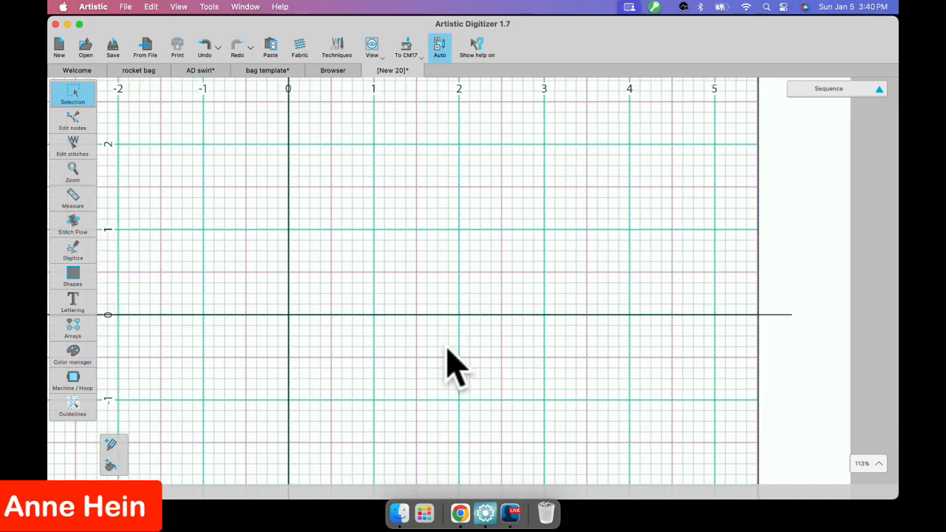
pyautogui.scroll(-2, 453, 362)
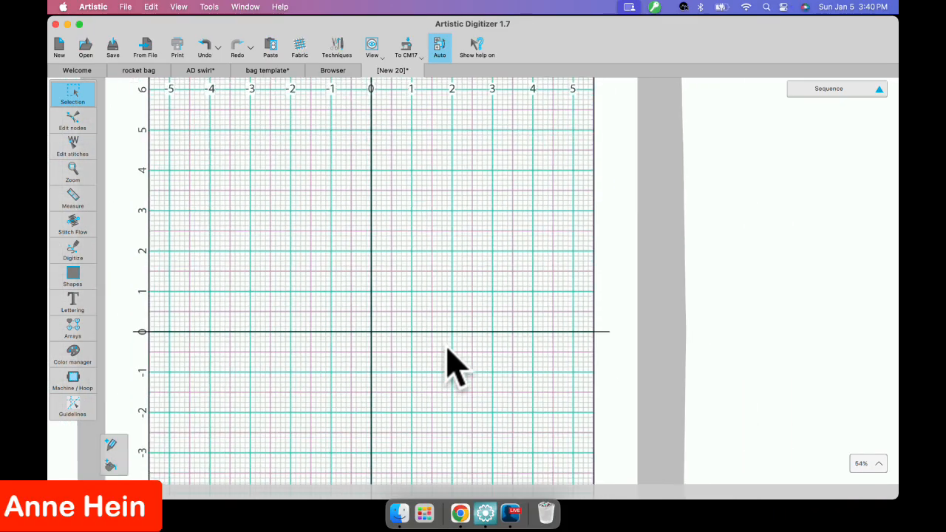
pyautogui.scroll(-1, 447, 349)
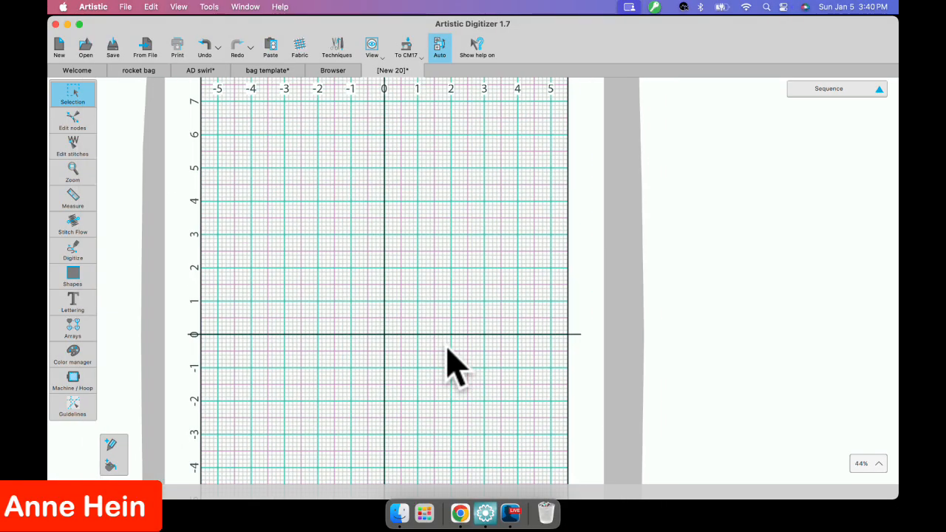
pyautogui.scroll(2, 433, 346)
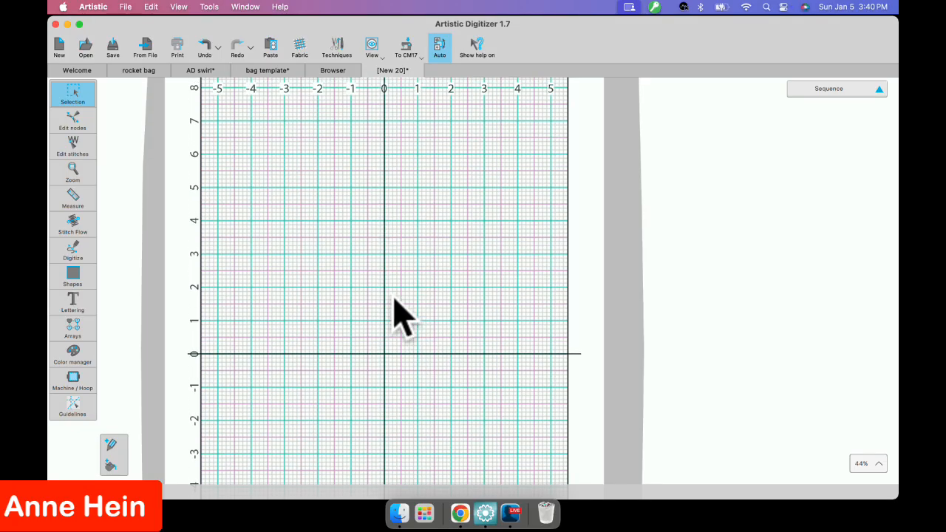
pyautogui.click(179, 7)
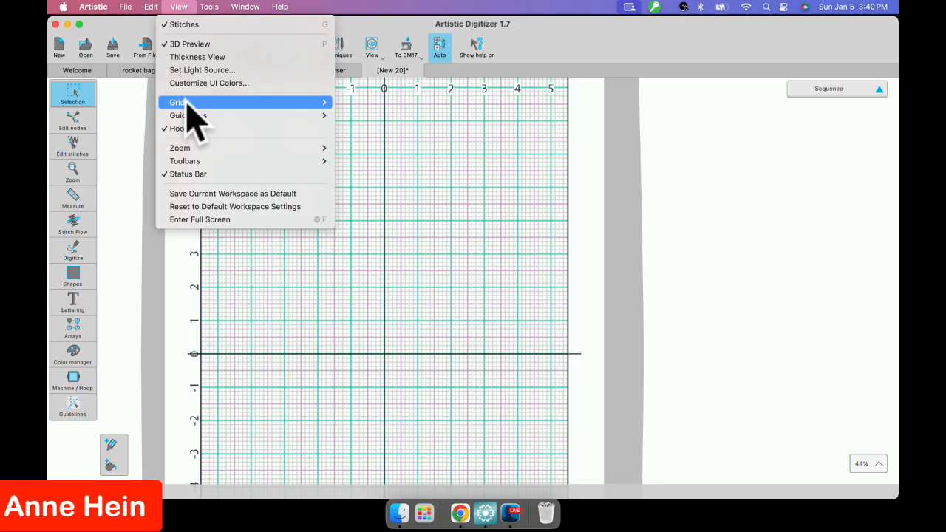
pyautogui.moveTo(189, 105)
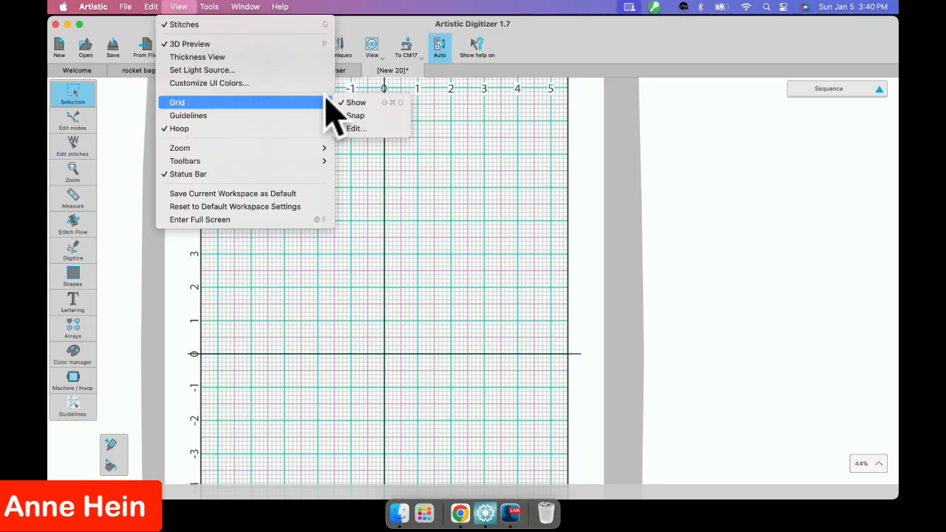
pyautogui.click(358, 129)
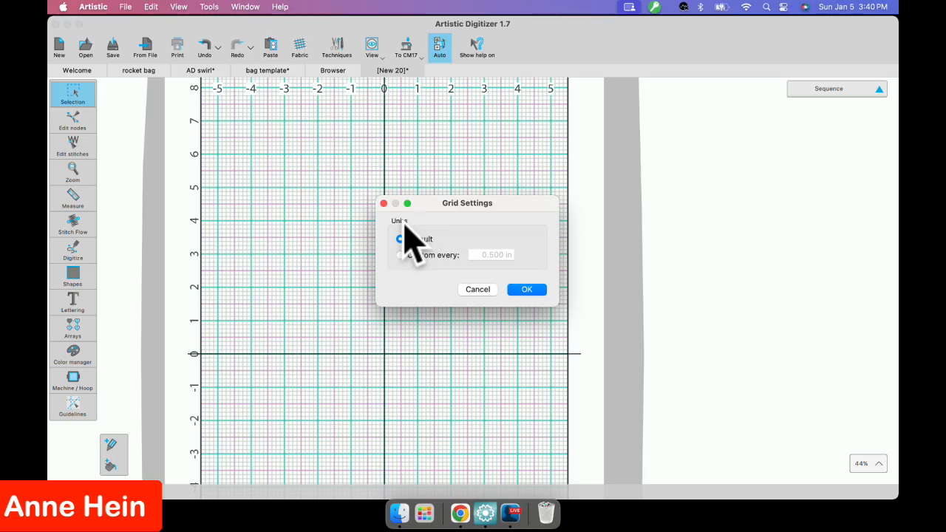
pyautogui.click(527, 289)
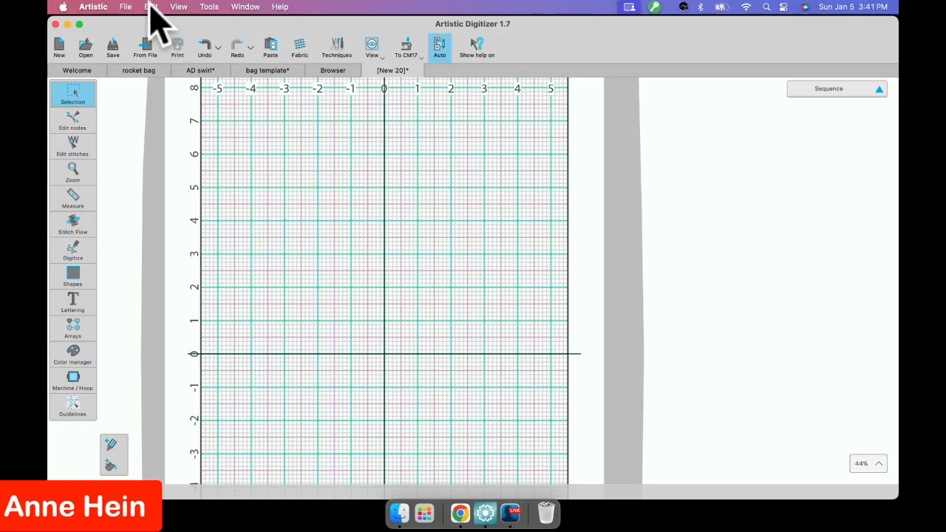
# Hide the grid in the workspace, and view the whole empty hoop without it.
pyautogui.click(180, 9)
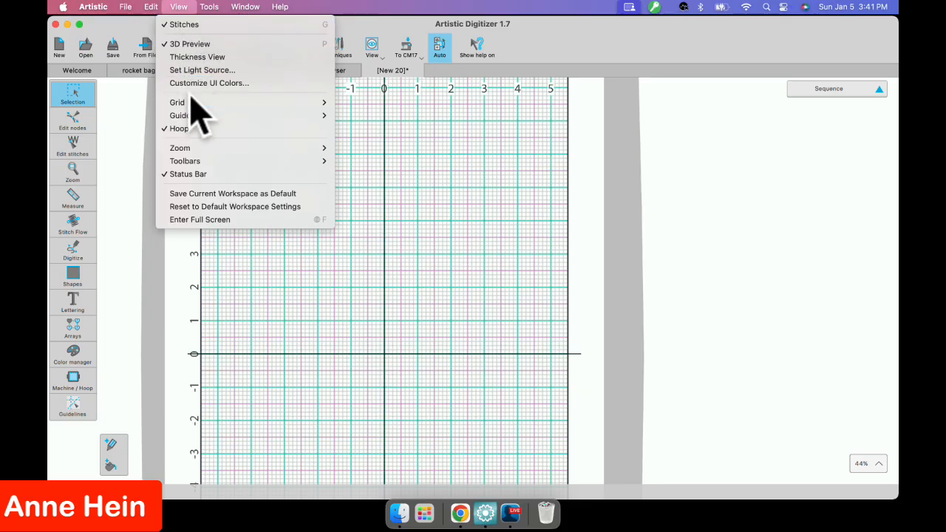
pyautogui.moveTo(193, 104)
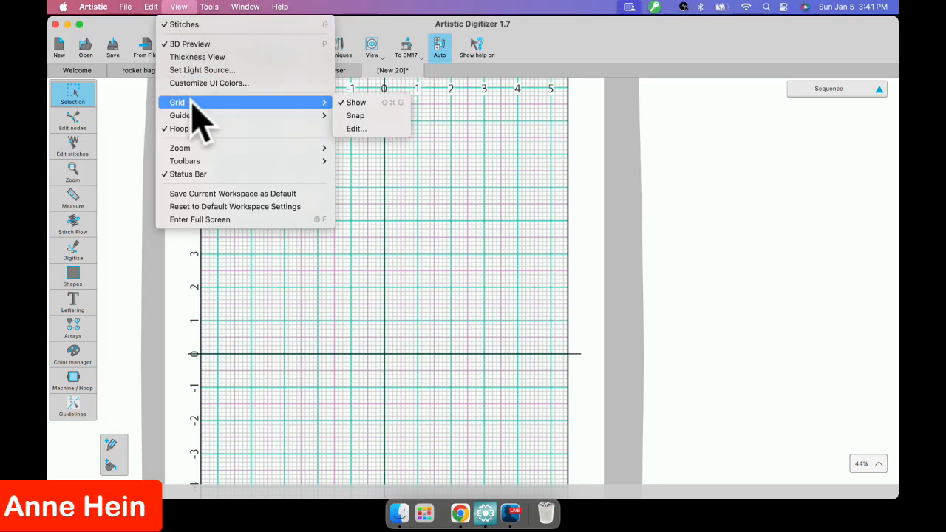
pyautogui.click(356, 102)
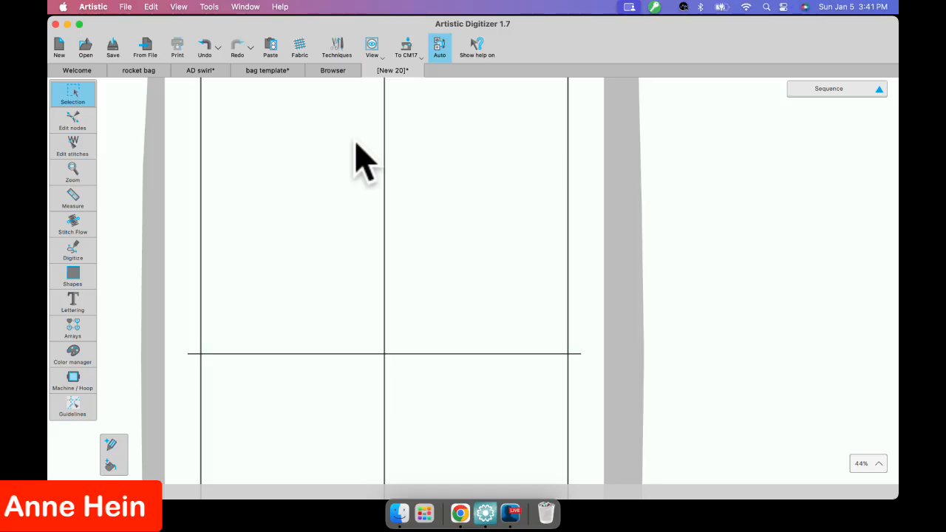
pyautogui.scroll(-3, 355, 143)
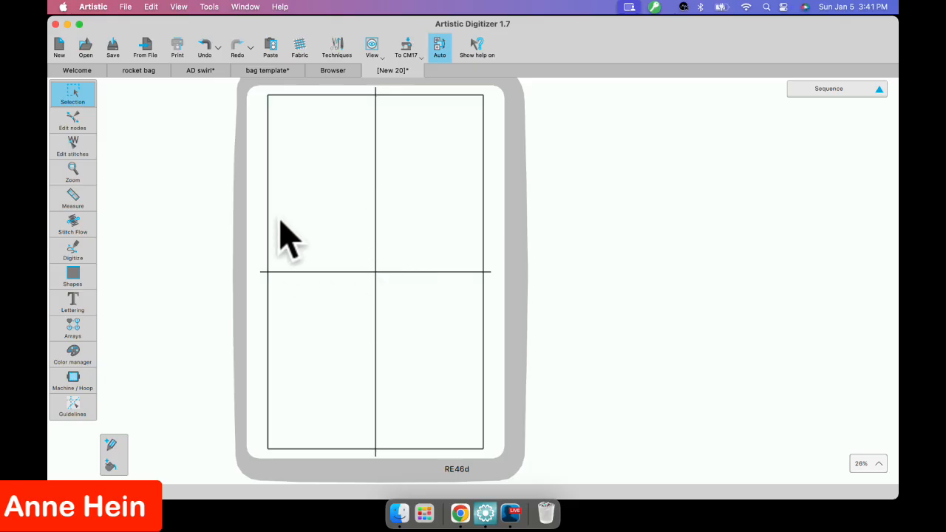
pyautogui.click(180, 7)
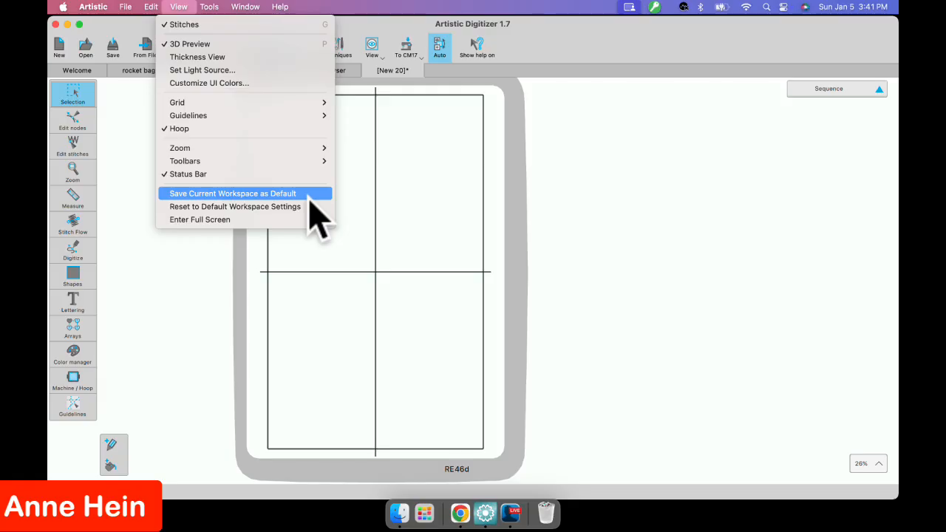
pyautogui.click(391, 210)
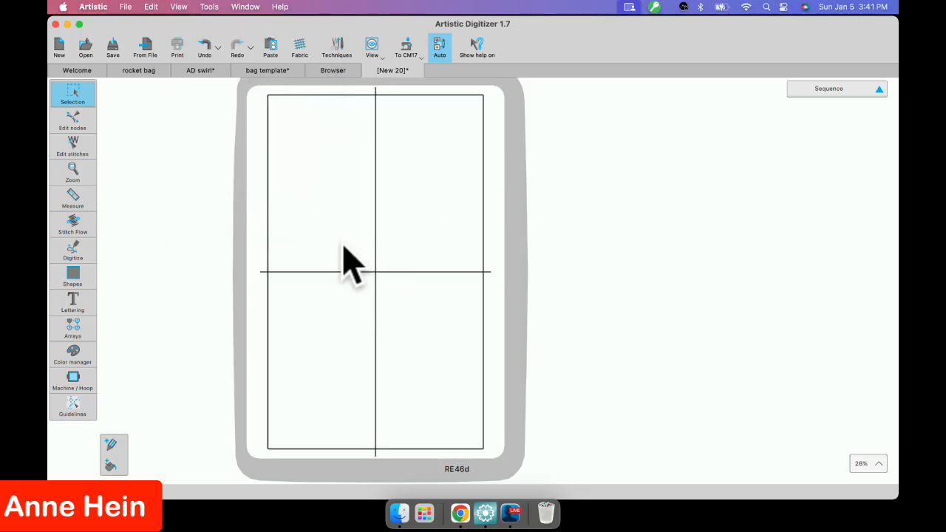
# Customize the interface colors, making the hoop limits color more transparent, and save the colors as defaults.
pyautogui.click(179, 8)
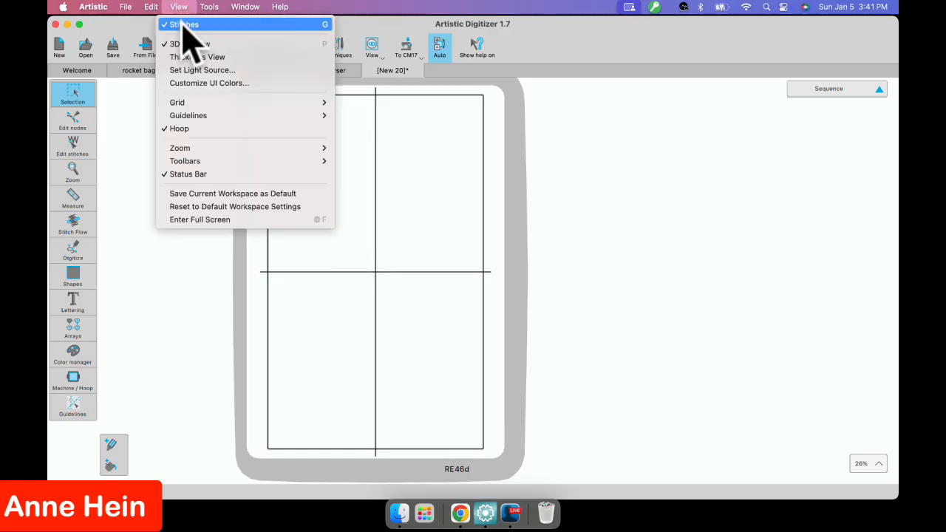
pyautogui.click(194, 84)
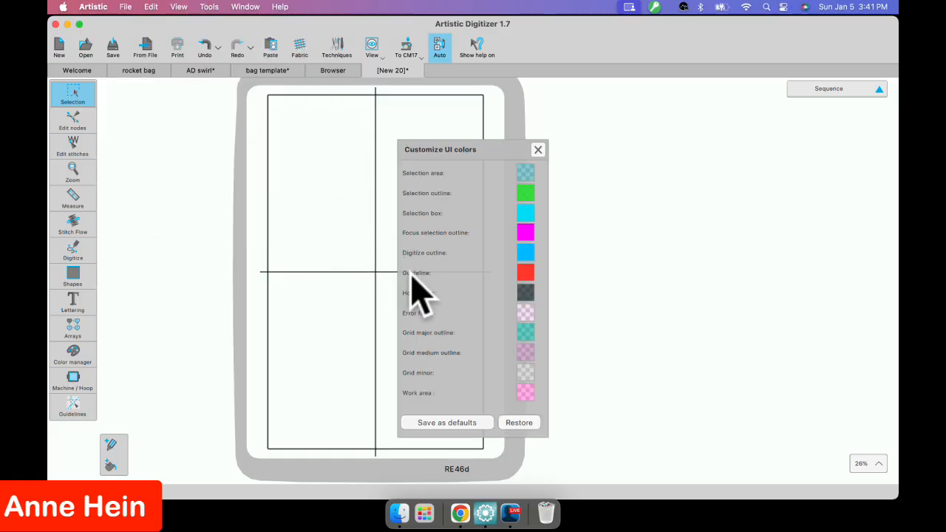
pyautogui.click(525, 293)
pyautogui.moveTo(503, 346); pyautogui.dragTo(504, 390)
pyautogui.click(526, 354)
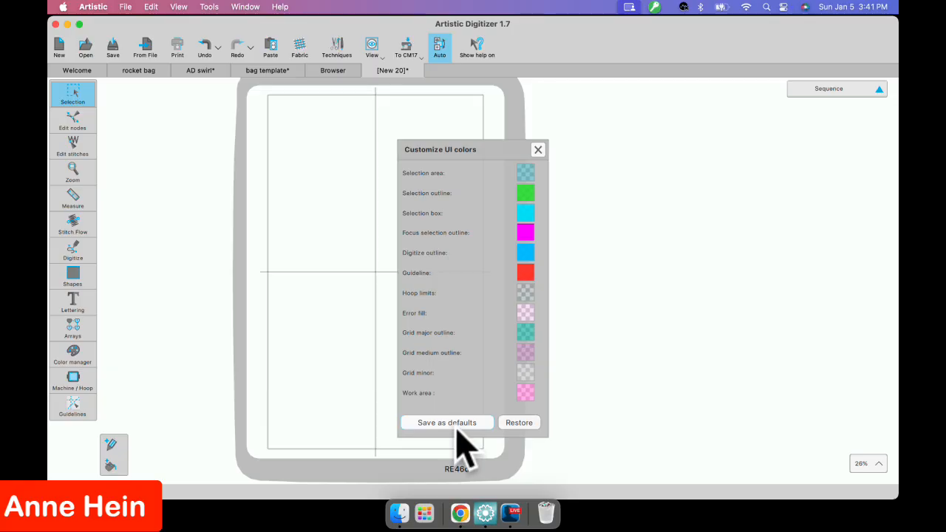
pyautogui.click(457, 426)
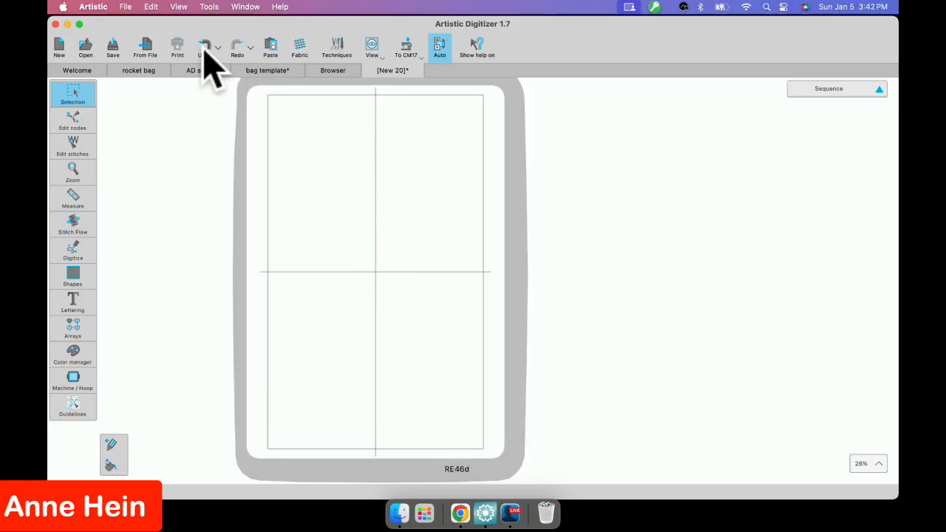
# Change the hoop limits color to a brighter dark teal with less transparency, and save the interface colors as defaults.
pyautogui.click(180, 8)
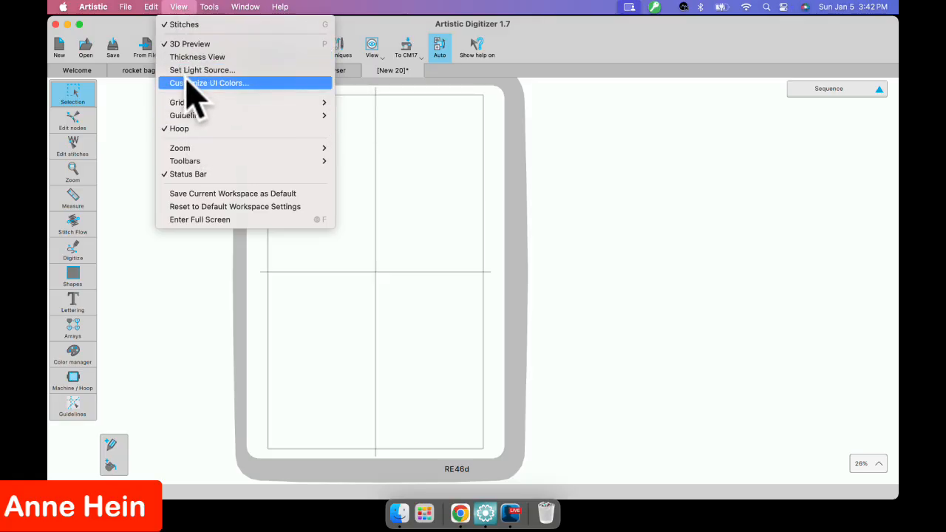
pyautogui.click(202, 85)
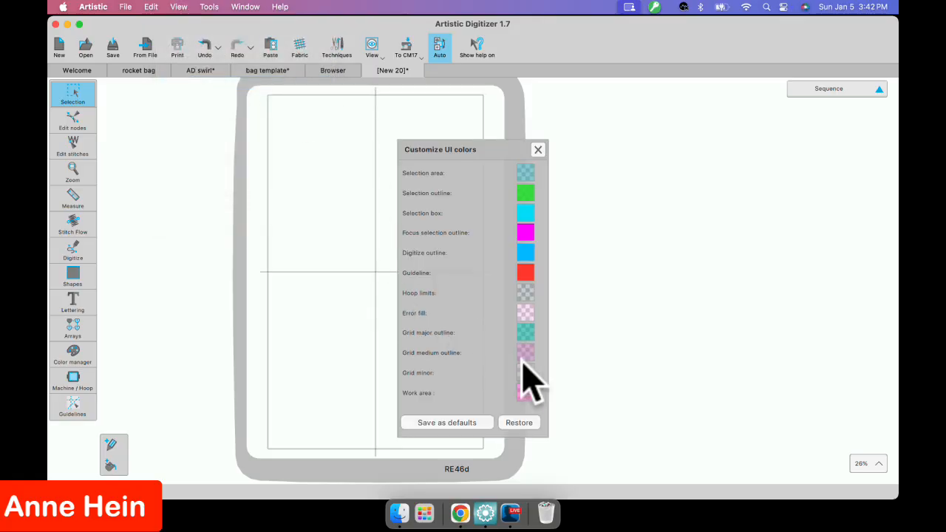
pyautogui.click(526, 288)
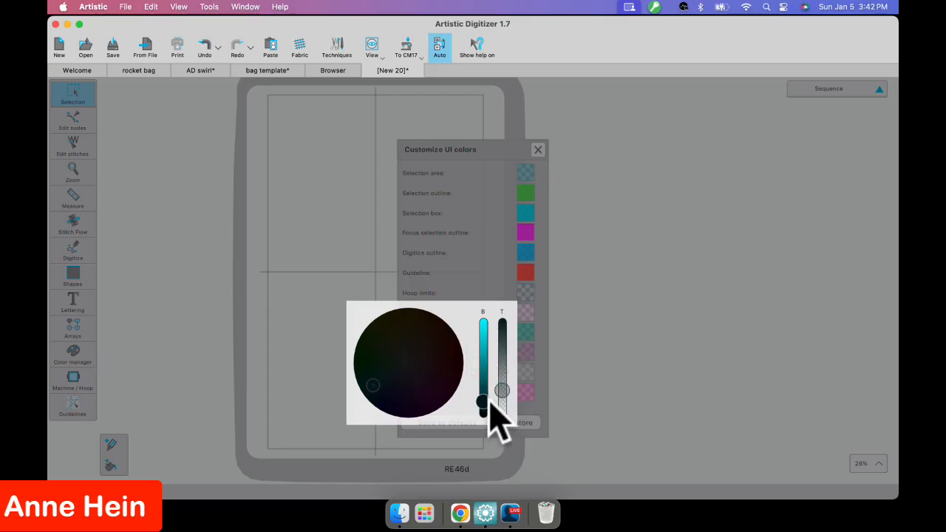
pyautogui.moveTo(483, 402)
pyautogui.mouseDown()
pyautogui.moveTo(485, 377)
pyautogui.moveTo(504, 376)
pyautogui.moveTo(486, 380)
pyautogui.moveTo(488, 390)
pyautogui.mouseUp()
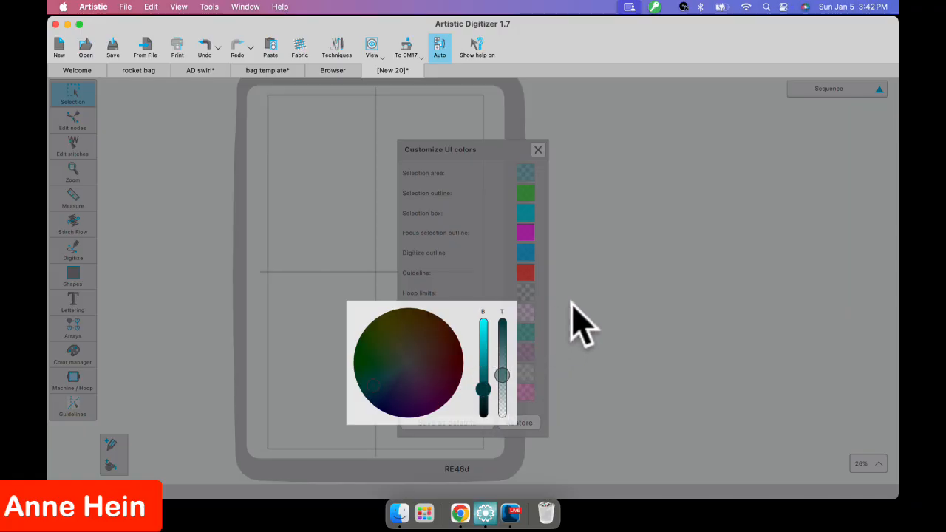
pyautogui.click(575, 210)
pyautogui.click(457, 425)
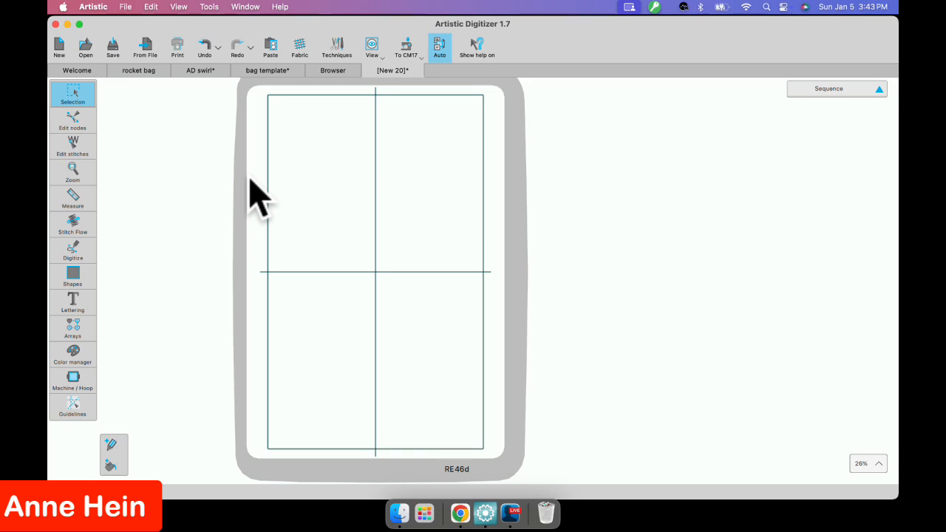
# Review the general preferences, including undo levels, backup steps and measurement units, without changing them.
pyautogui.click(94, 8)
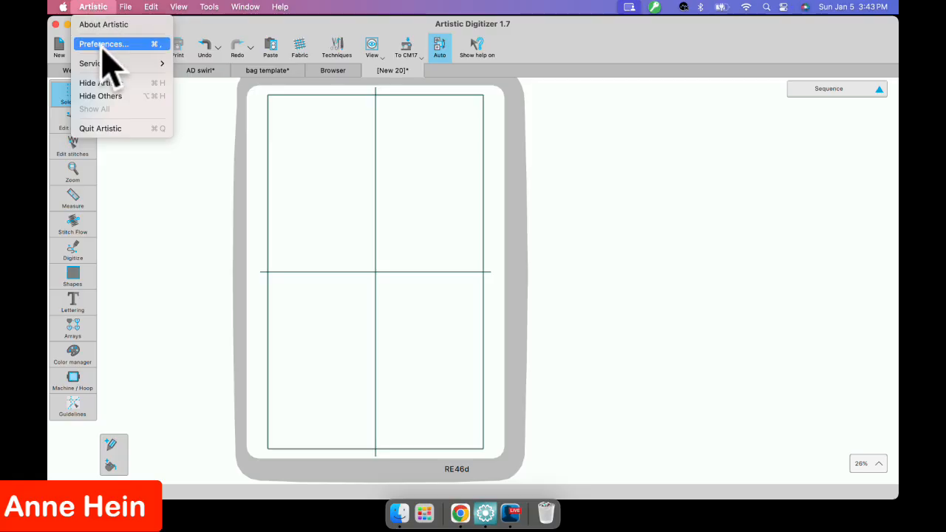
pyautogui.click(104, 46)
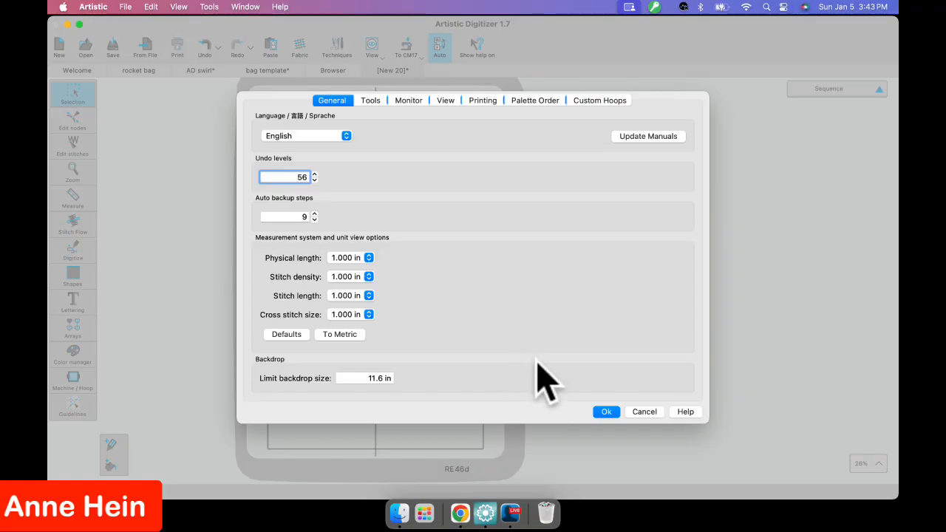
pyautogui.click(600, 412)
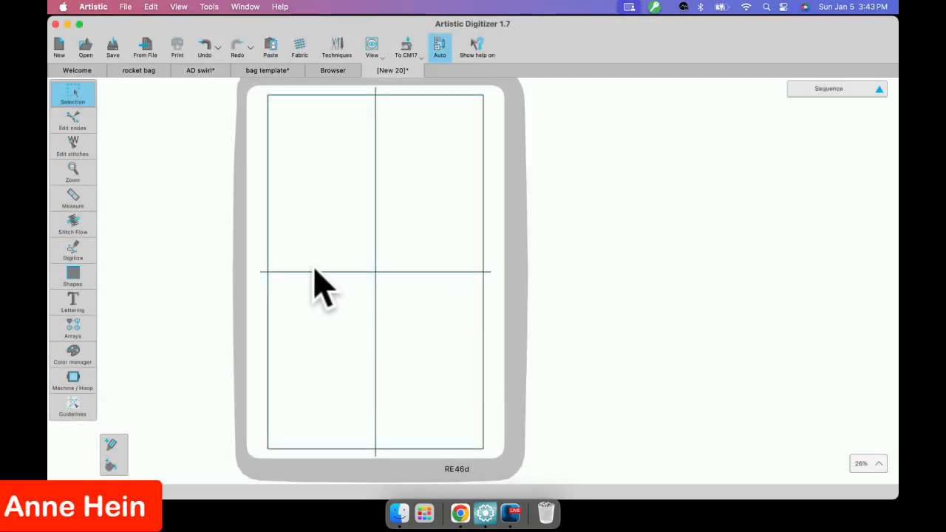
# Draw a rectangle about 5.23 in wide and 4.29 in high just above the hoop's center, and select it.
pyautogui.click(72, 279)
pyautogui.click(104, 274)
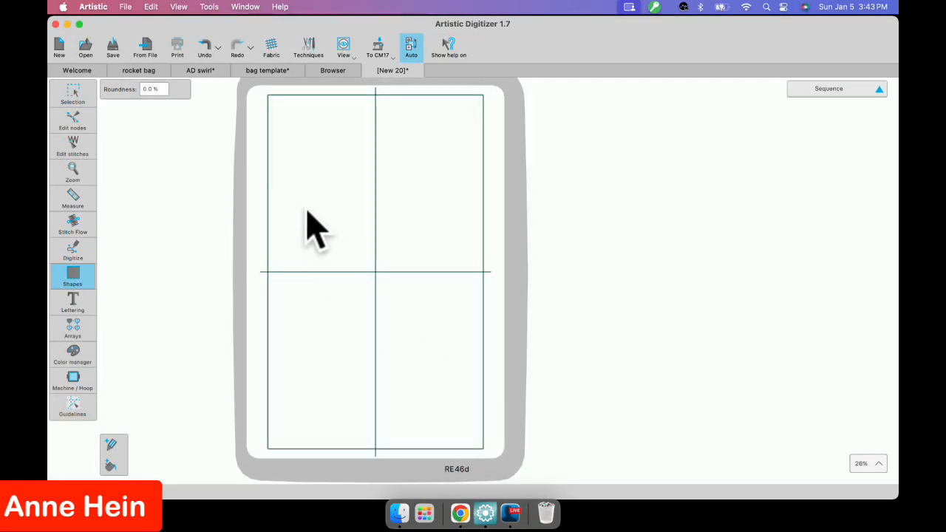
pyautogui.moveTo(305, 207); pyautogui.dragTo(408, 289)
pyautogui.click(74, 104)
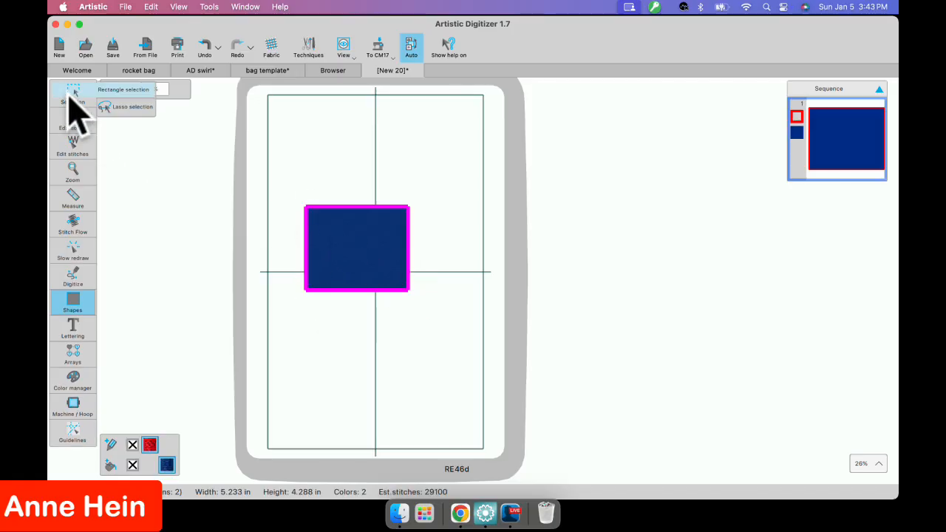
pyautogui.click(111, 89)
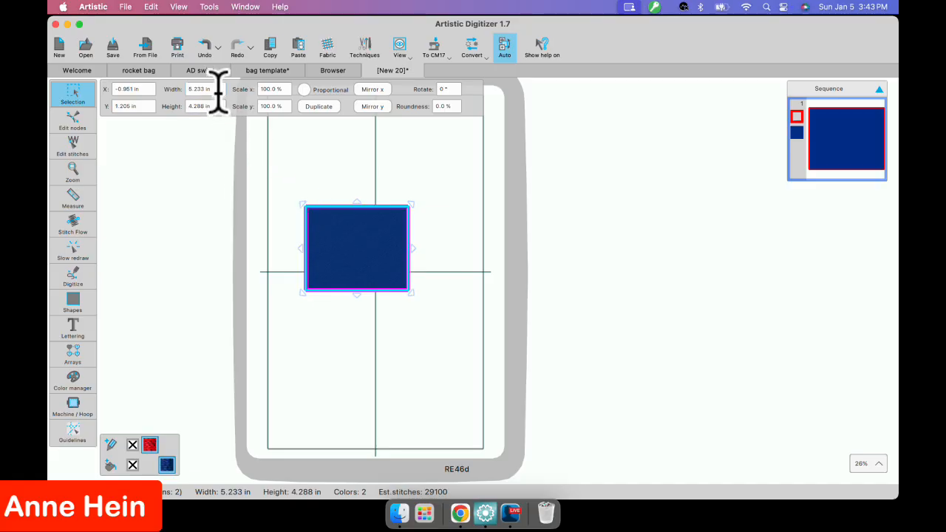
# Resize the rectangle to 4 cm wide and 6 cm high using centimeter values, and deselect it.
pyautogui.moveTo(217, 89); pyautogui.dragTo(187, 88)
pyautogui.write('4cm')
pyautogui.press('Return')
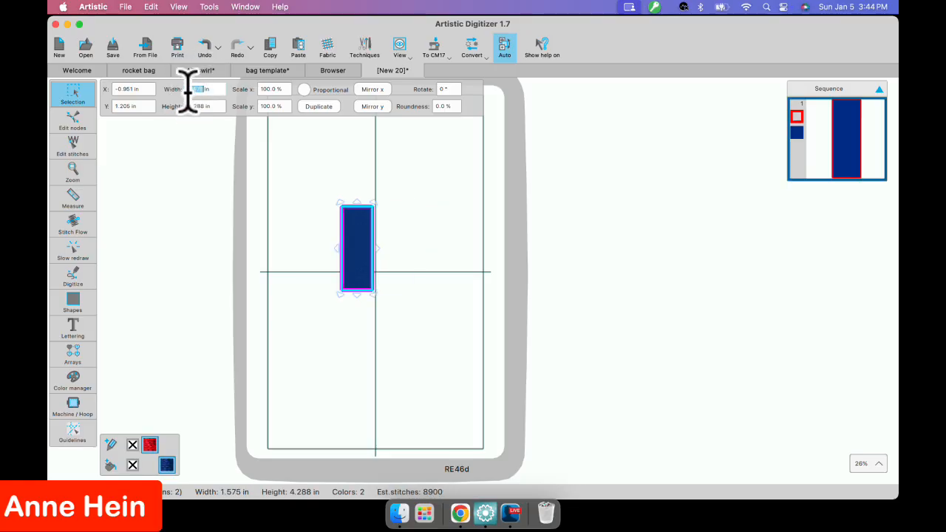
pyautogui.click(189, 135)
pyautogui.click(346, 225)
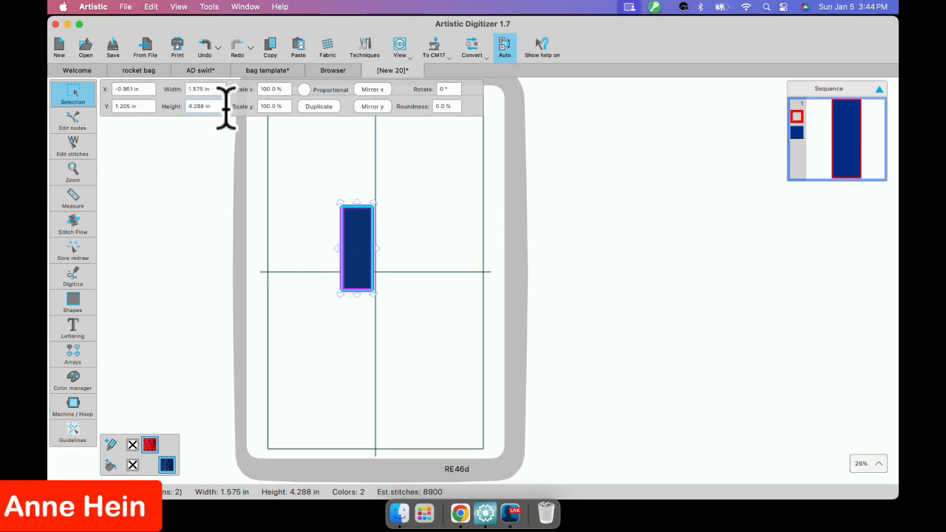
pyautogui.click(182, 106)
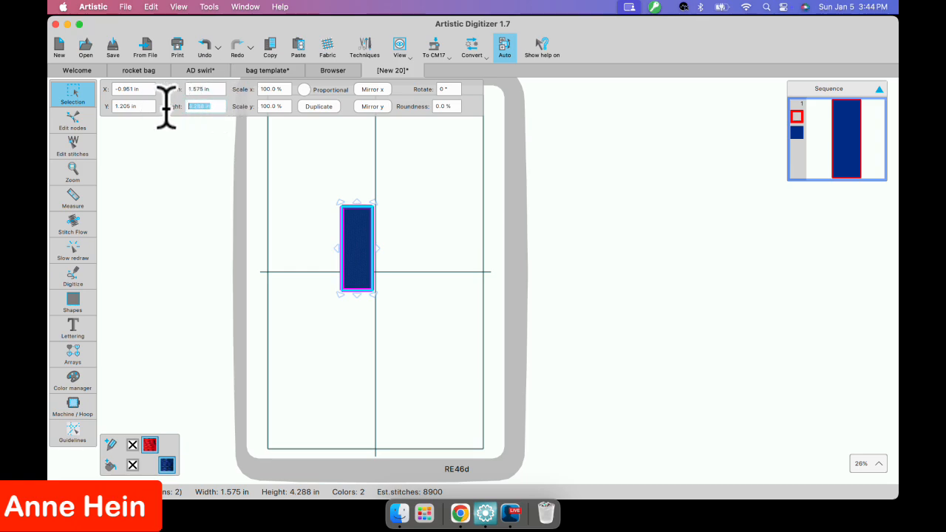
pyautogui.write('6')
pyautogui.press('Return')
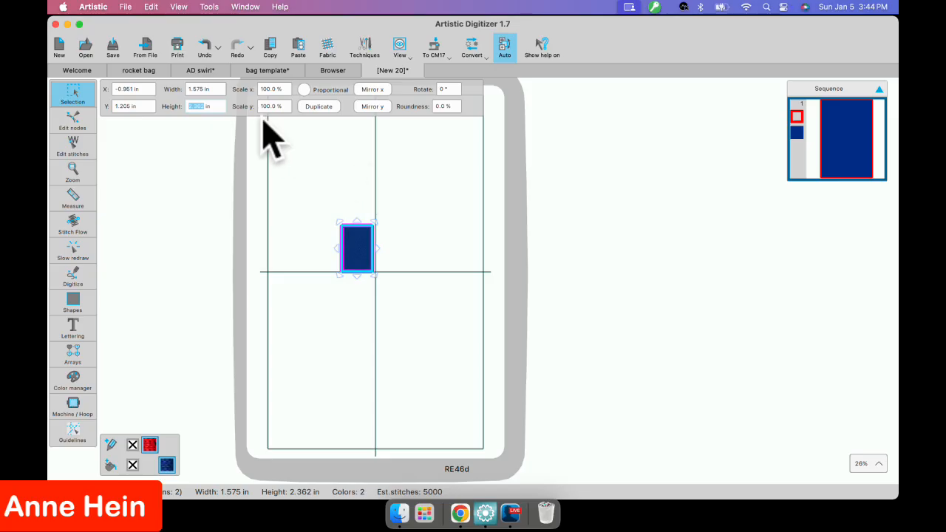
pyautogui.click(342, 200)
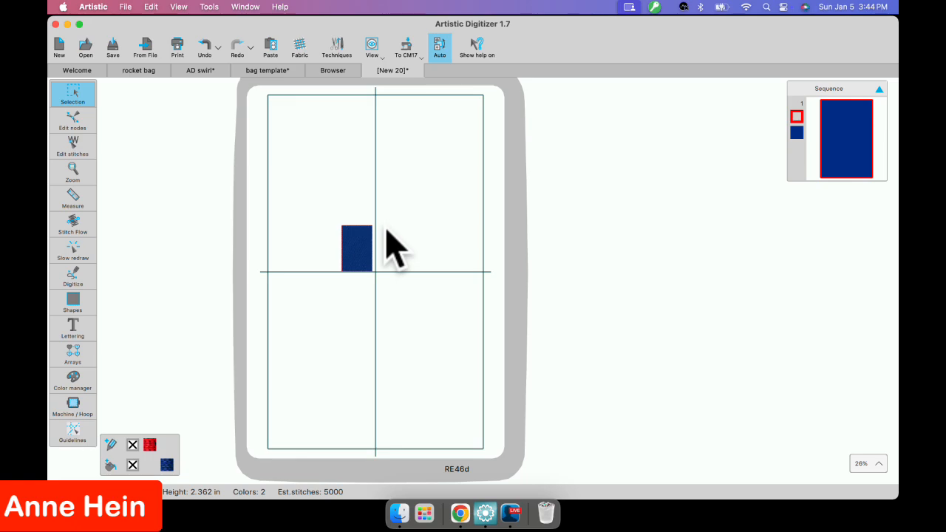
# Delete the resized rectangle from the hoop.
pyautogui.click(355, 245)
pyautogui.click(358, 243)
pyautogui.press('Delete')
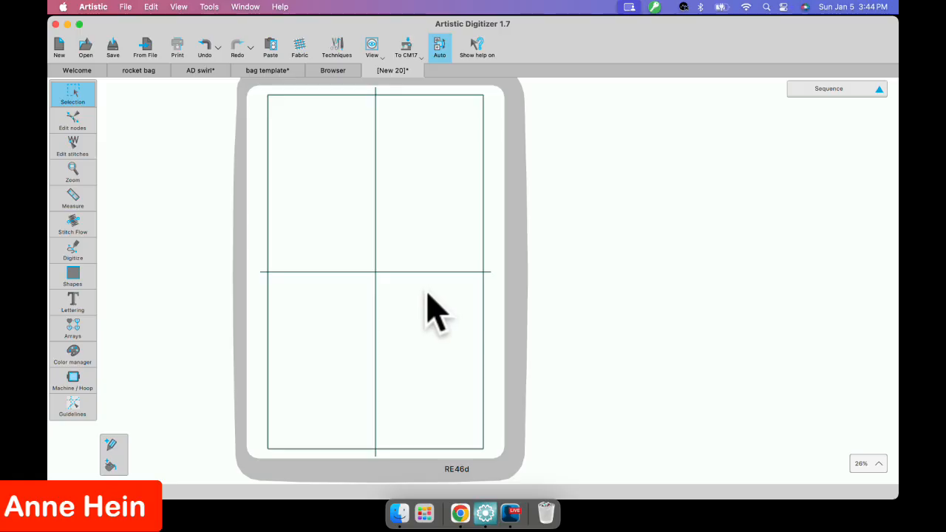
# Add a rectangular work area 6 in wide and 6 in high with its center position at X 0, Y 0.
pyautogui.click(73, 411)
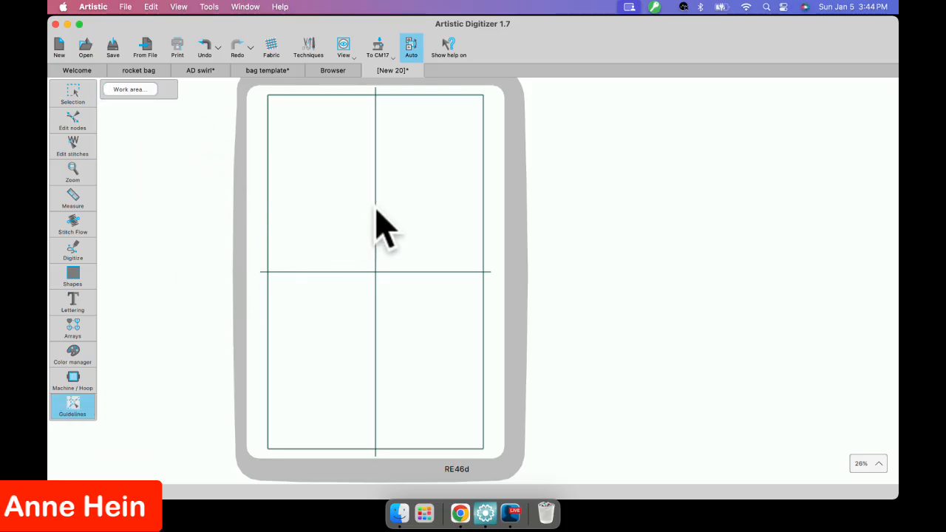
pyautogui.click(130, 90)
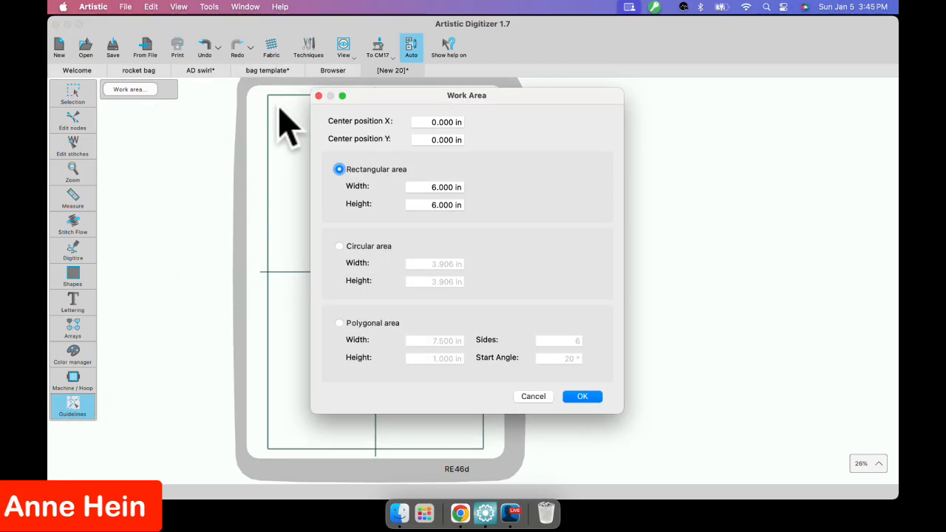
pyautogui.moveTo(372, 97); pyautogui.dragTo(531, 97)
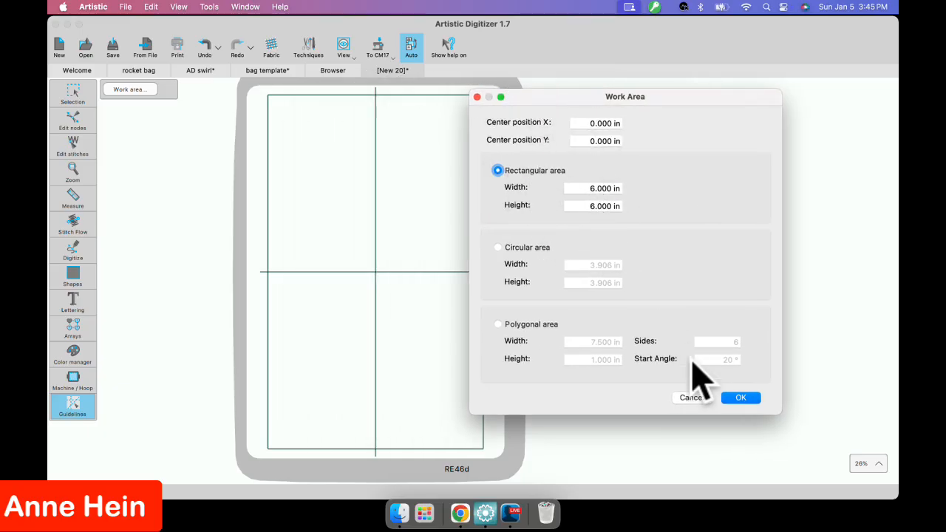
pyautogui.click(742, 400)
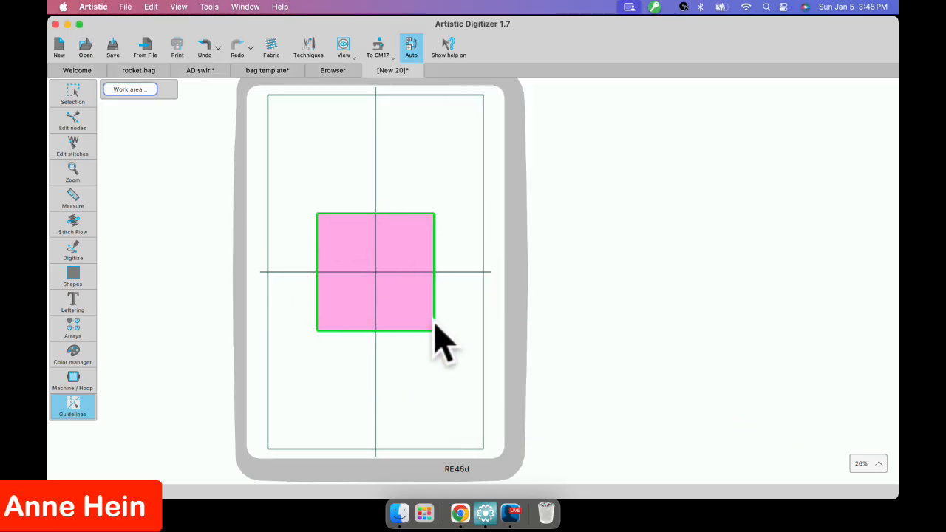
# Review the rectangular, circular and polygonal work area options without changing them.
pyautogui.click(137, 90)
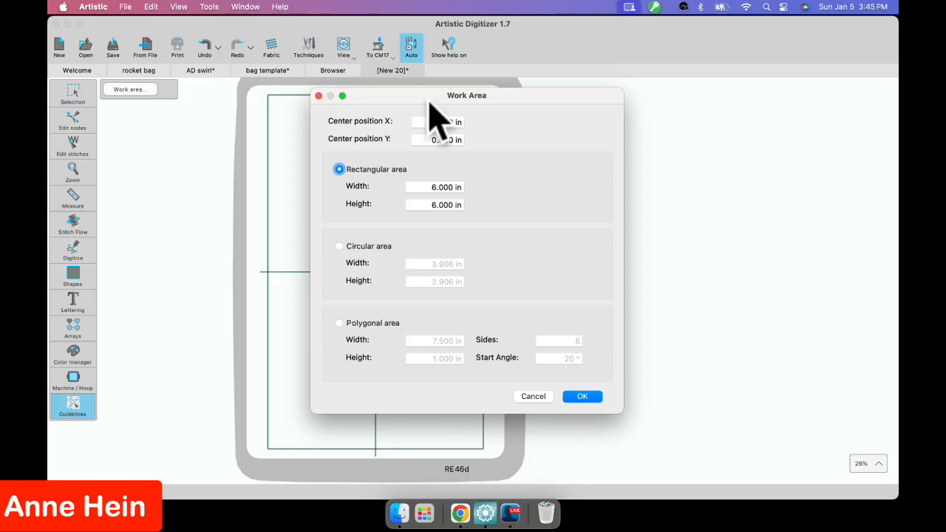
pyautogui.moveTo(420, 95); pyautogui.dragTo(631, 111)
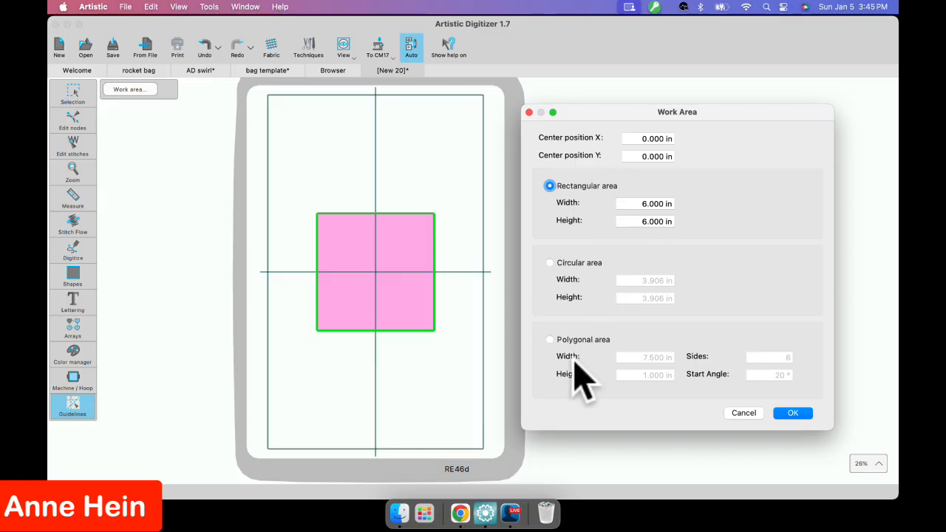
pyautogui.moveTo(716, 112); pyautogui.dragTo(558, 107)
pyautogui.click(592, 412)
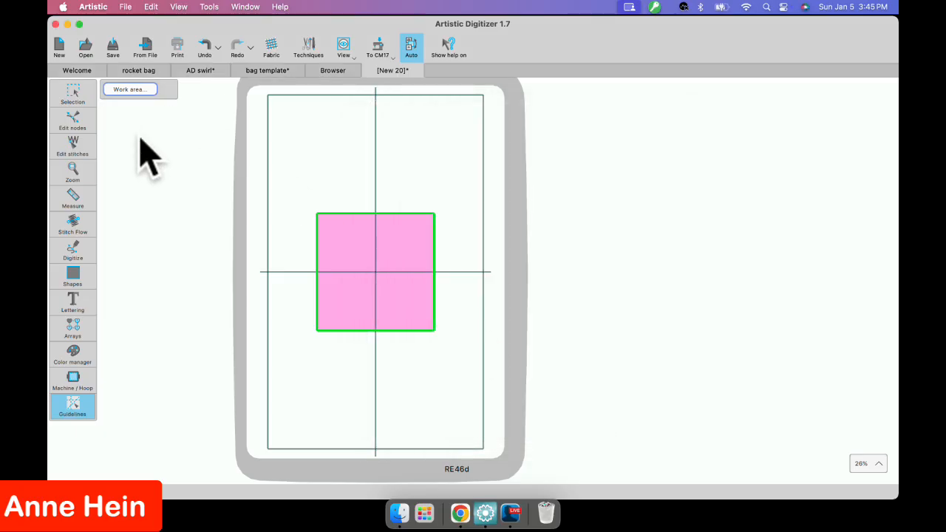
# Delete the square work area from the hoop and return to the rectangle selection tool.
pyautogui.click(73, 409)
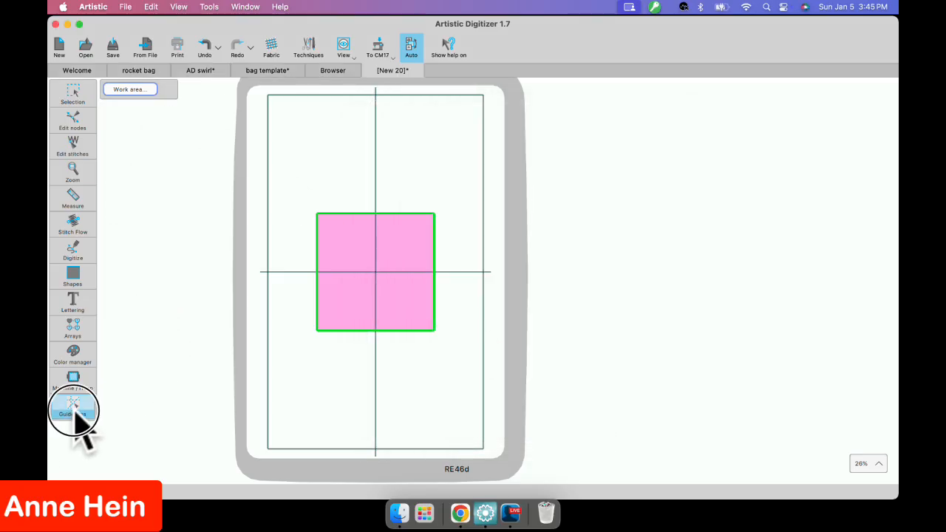
pyautogui.press('Delete')
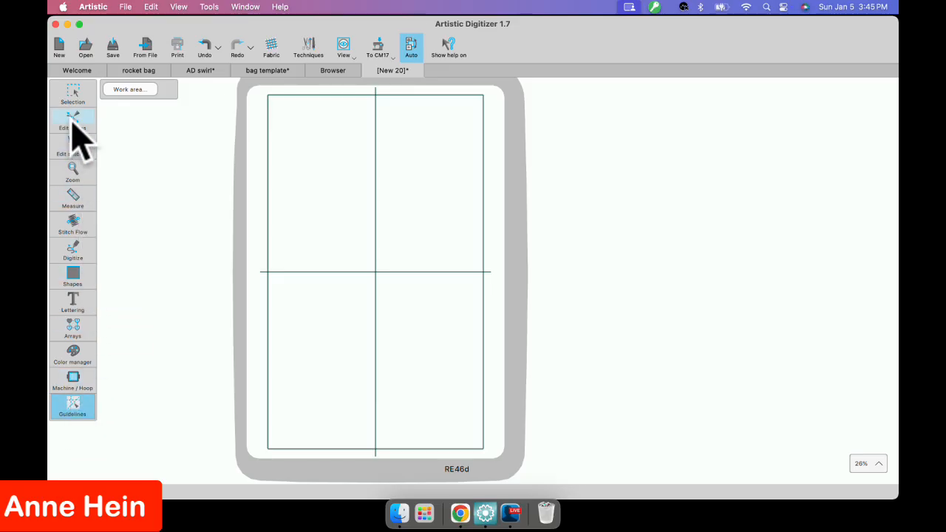
pyautogui.moveTo(75, 295)
pyautogui.moveTo(74, 92)
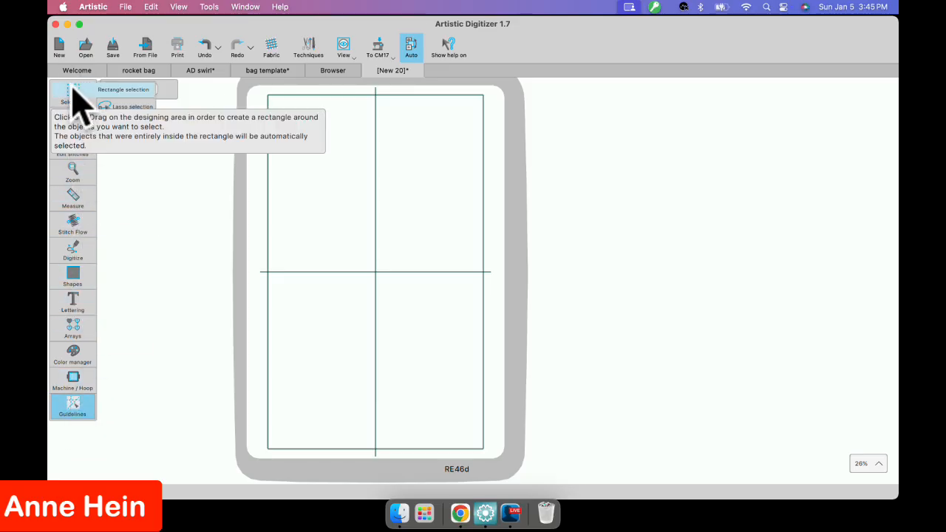
pyautogui.click(74, 92)
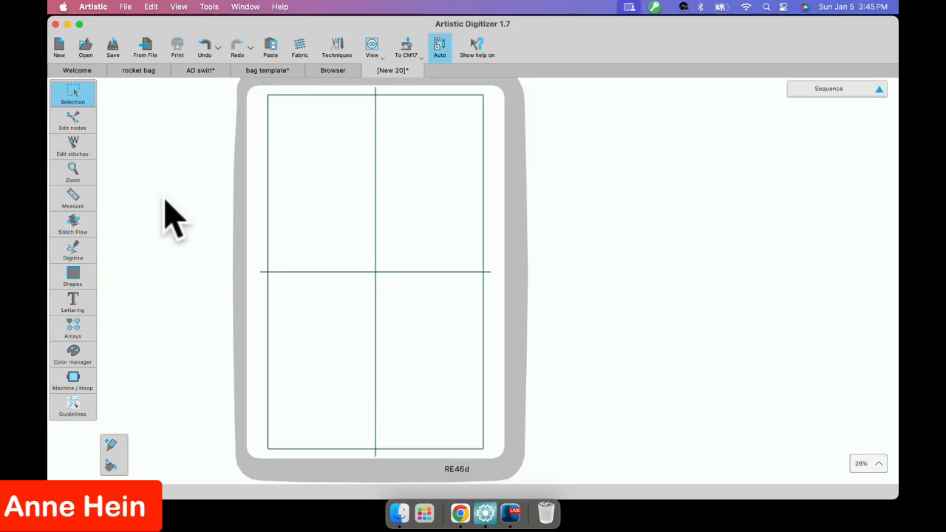
# Draw an ellipse about 9.31 in wide and 13.59 in high around the center of the hoop.
pyautogui.moveTo(77, 277)
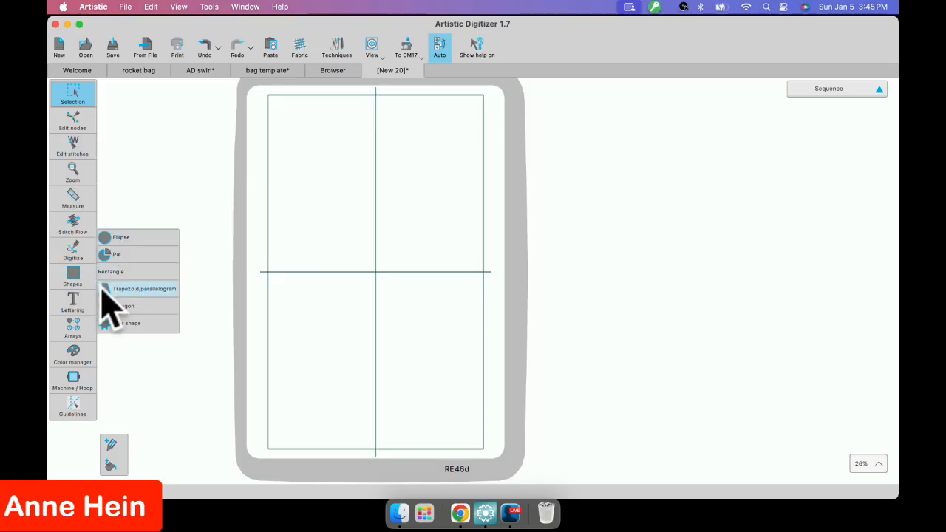
pyautogui.click(104, 289)
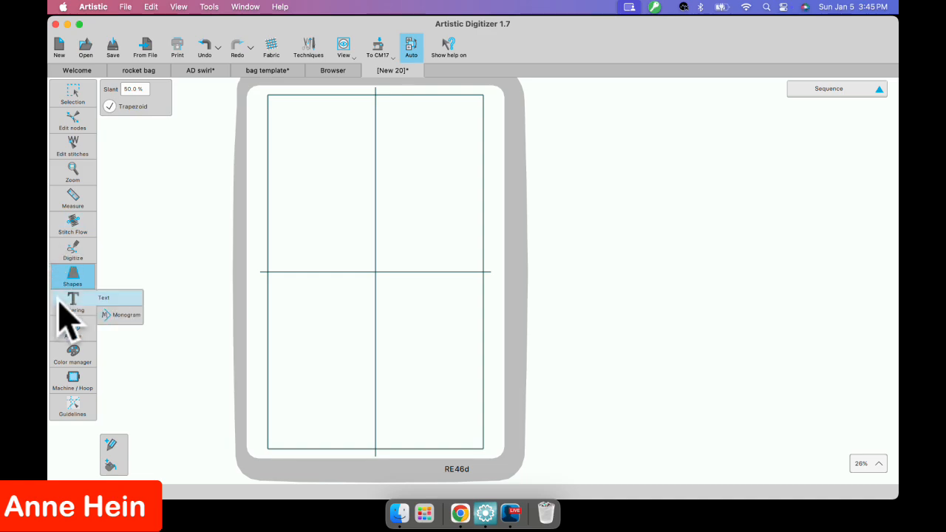
pyautogui.moveTo(77, 280)
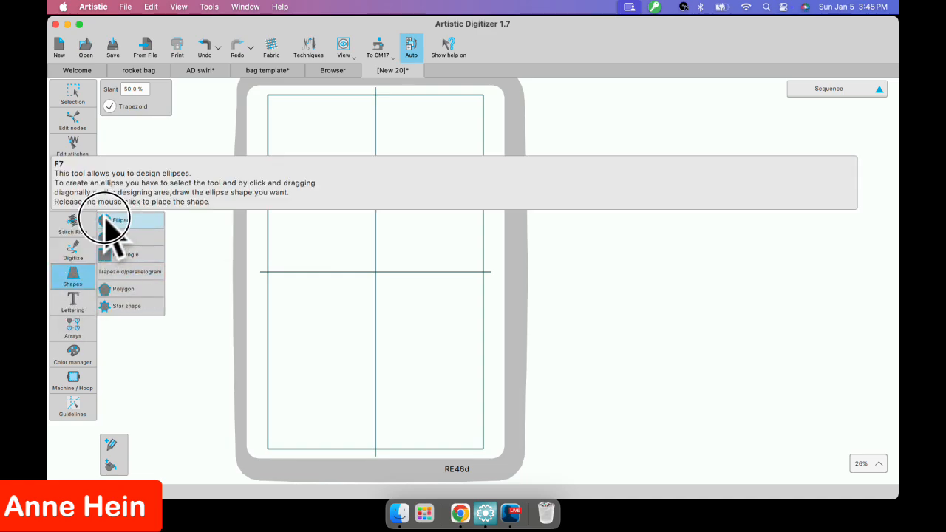
pyautogui.click(113, 220)
pyautogui.moveTo(280, 145); pyautogui.dragTo(464, 410)
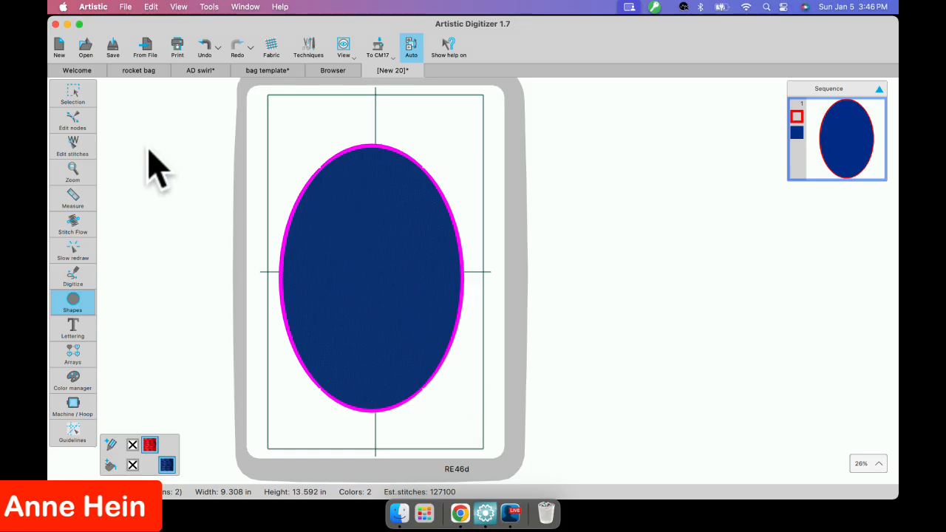
# Use the large ellipse's shape as the work area, and delete that work area from the hoop.
pyautogui.click(72, 93)
pyautogui.click(118, 89)
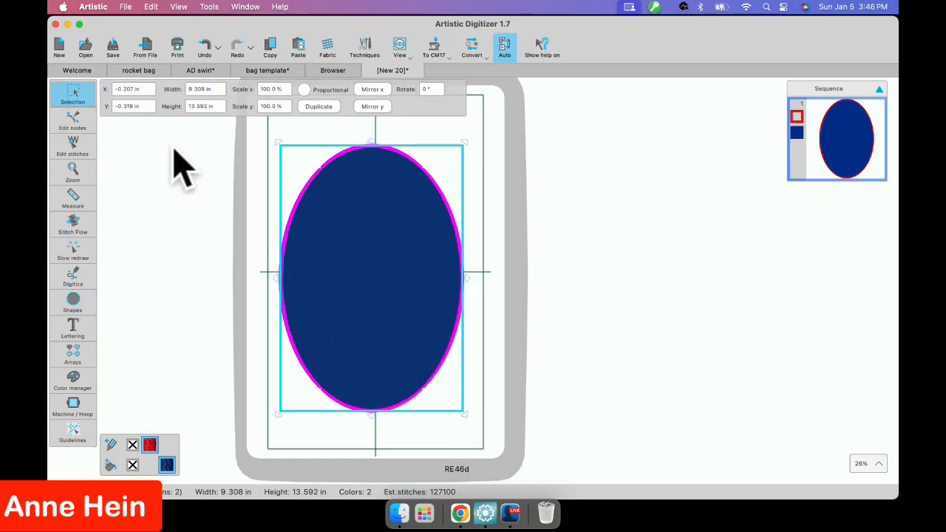
pyautogui.rightClick(345, 216)
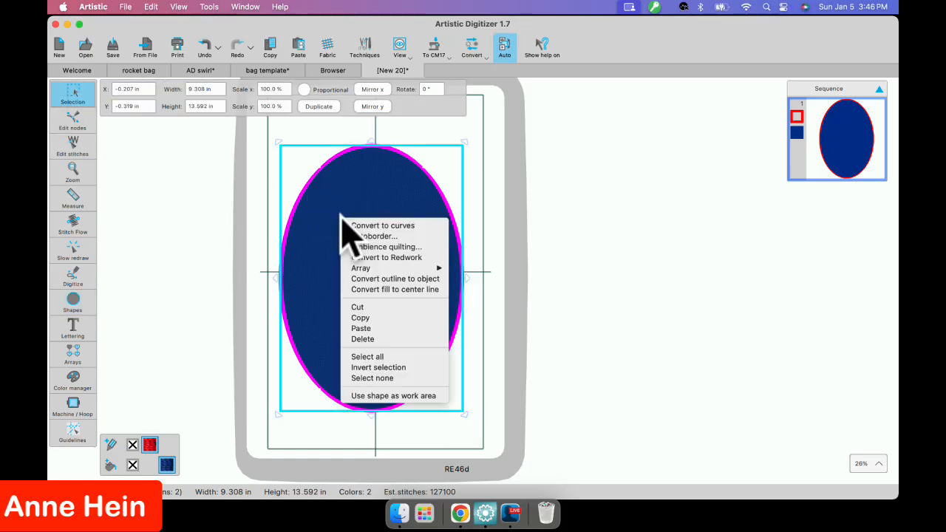
pyautogui.click(414, 397)
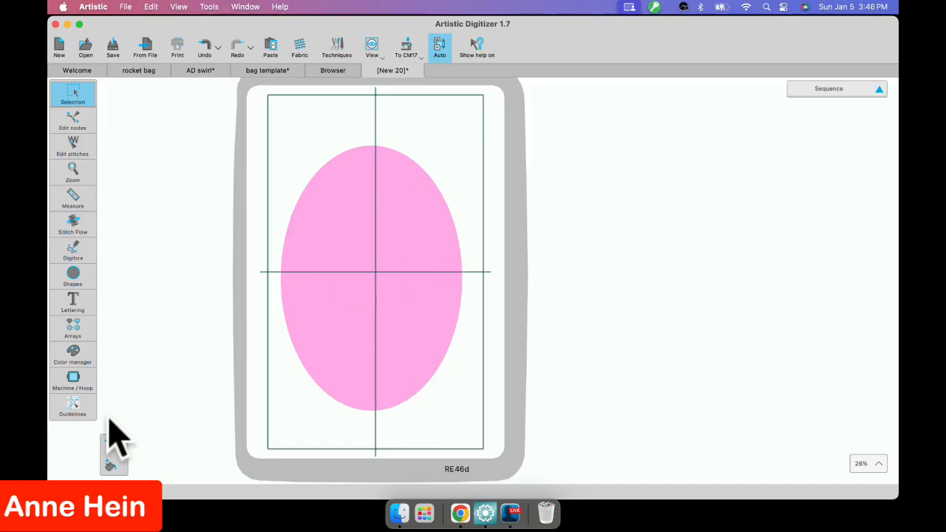
pyautogui.click(73, 406)
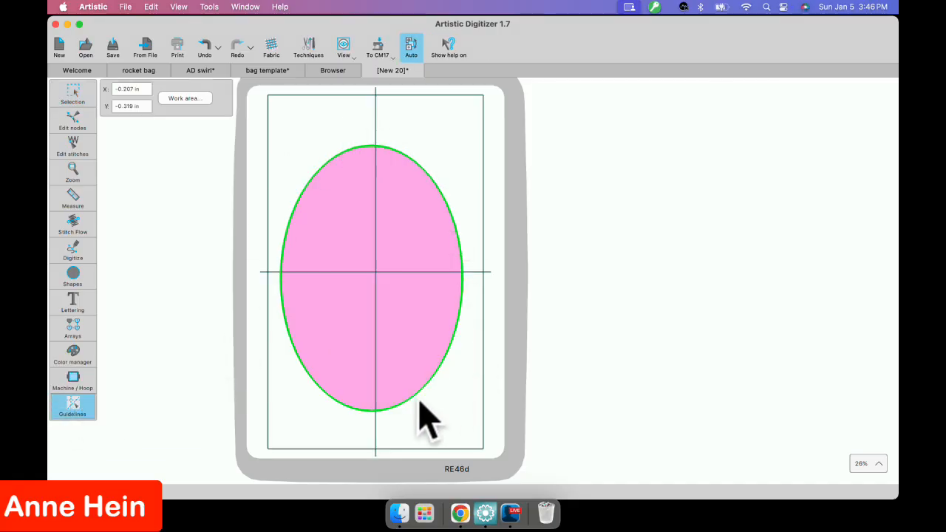
pyautogui.press('Delete')
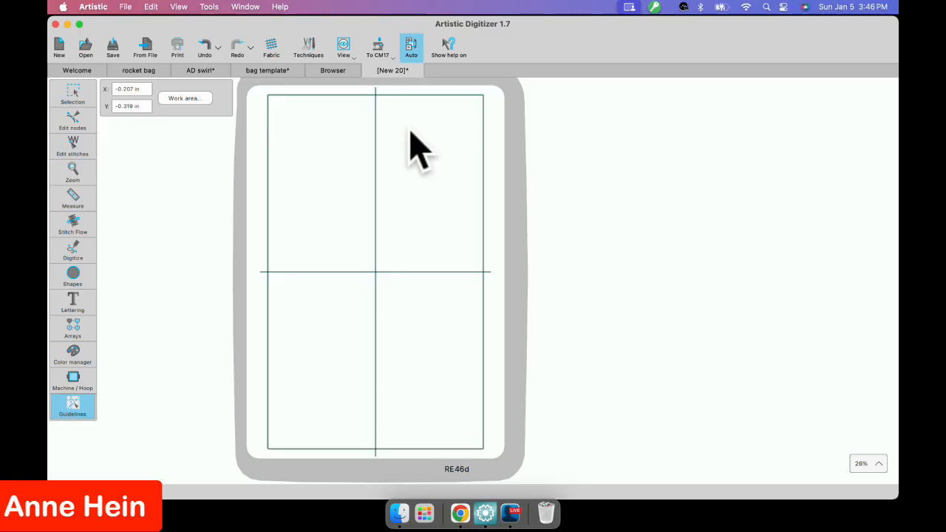
# Examine the thread palette order in the preferences, including which palettes are visible and which is the default.
pyautogui.click(99, 10)
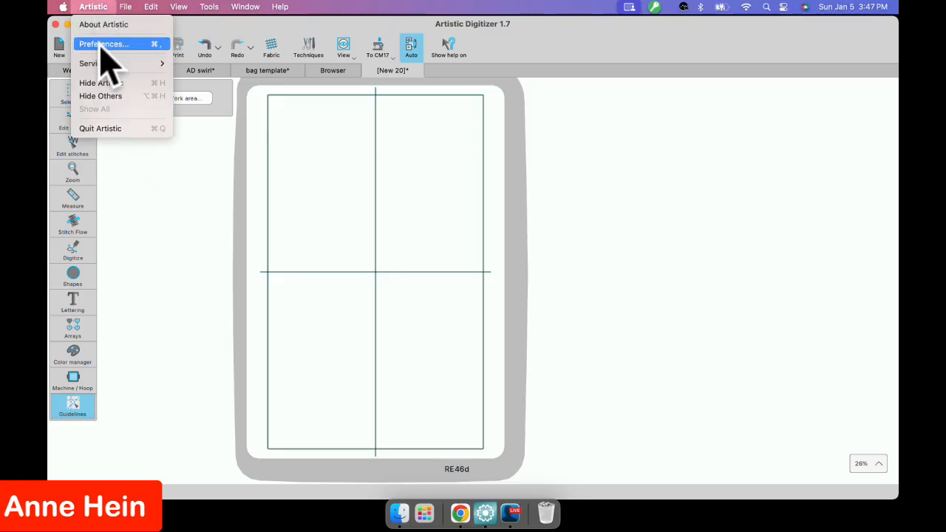
pyautogui.click(102, 44)
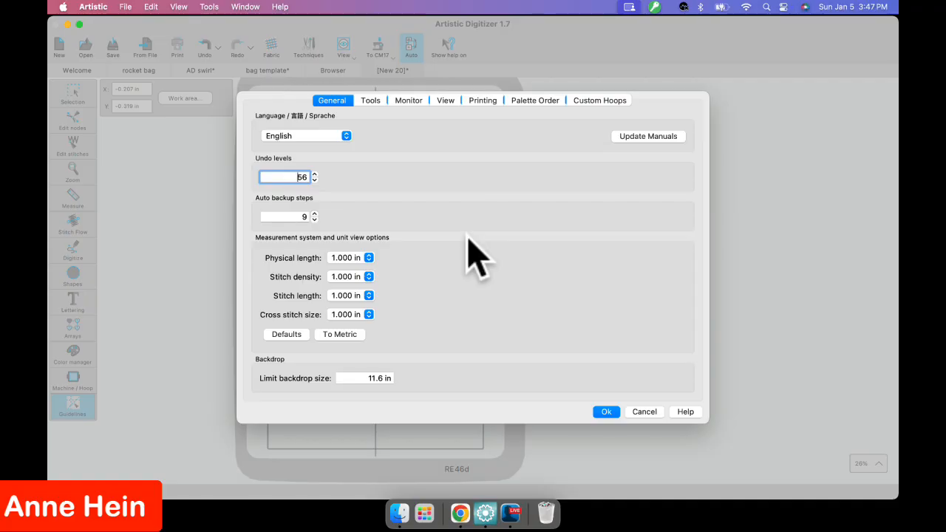
pyautogui.click(543, 104)
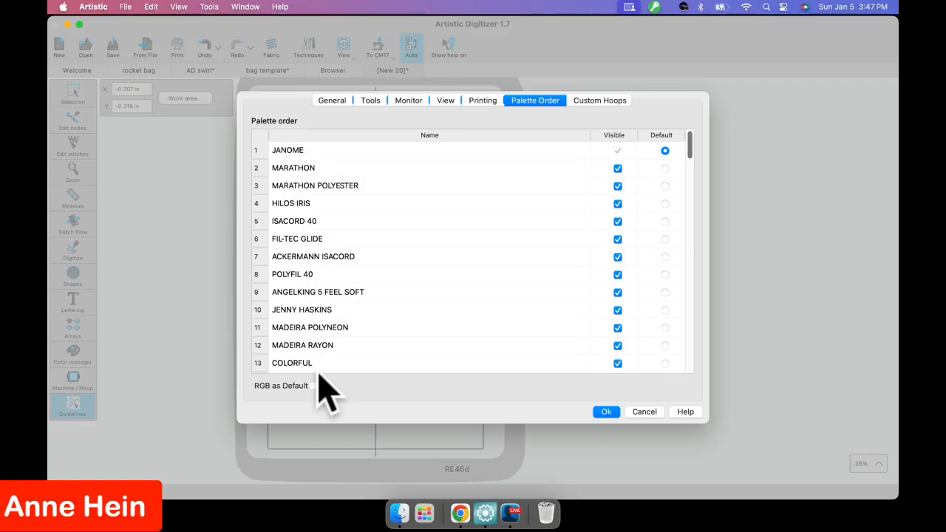
pyautogui.moveTo(690, 141); pyautogui.dragTo(698, 369)
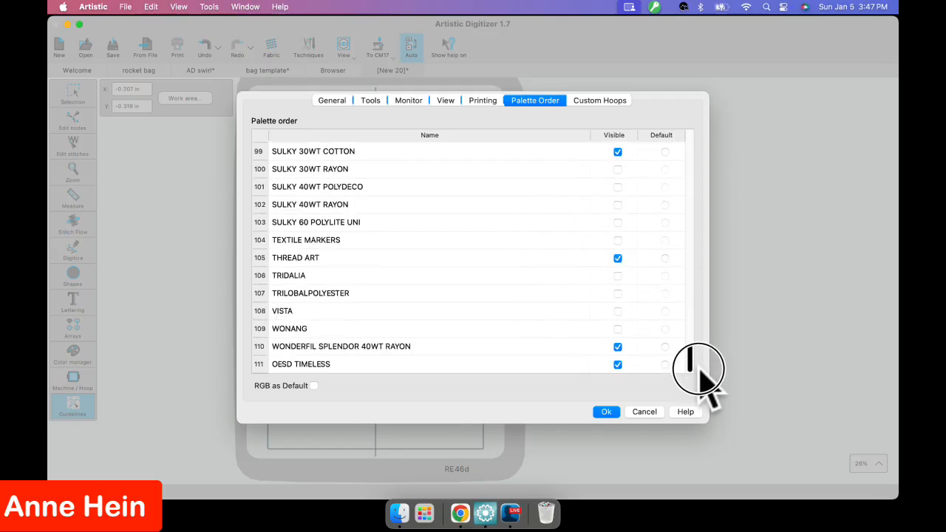
pyautogui.moveTo(698, 369); pyautogui.dragTo(690, 136)
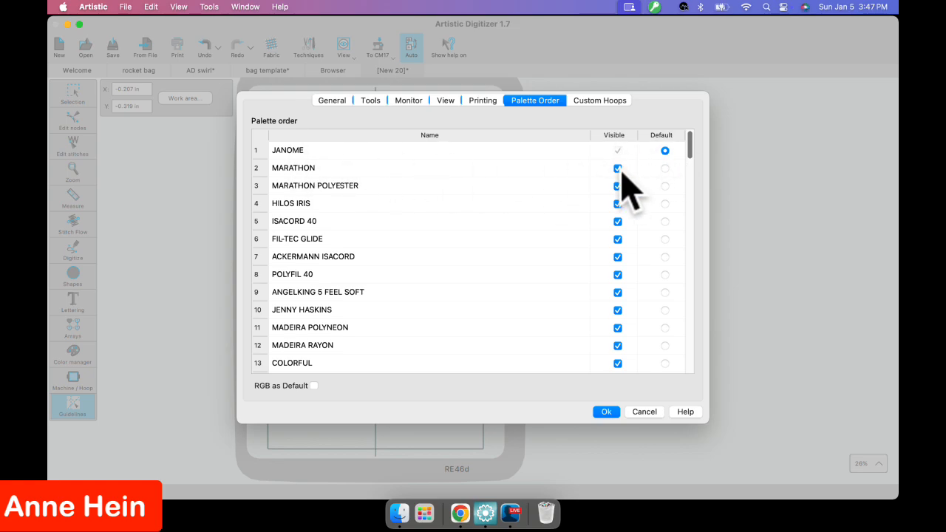
pyautogui.scroll(-10, 598, 352)
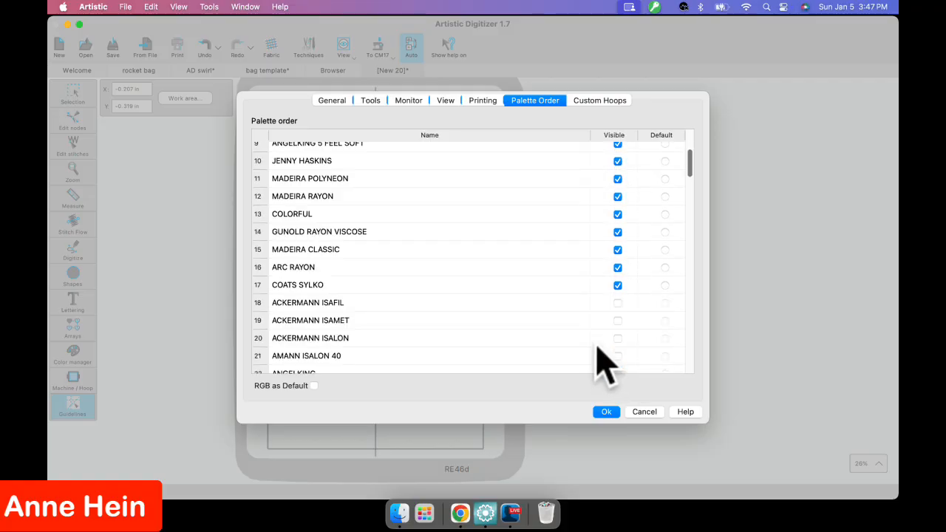
pyautogui.scroll(10, 605, 362)
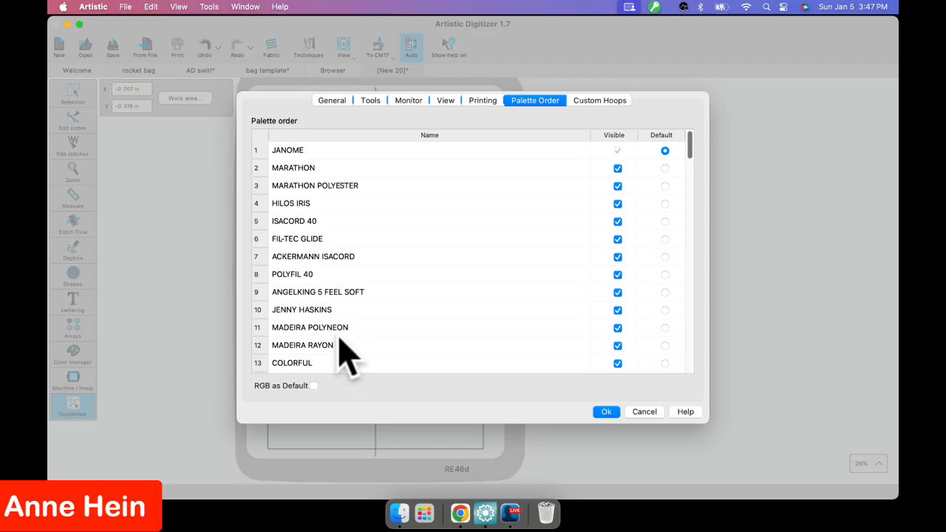
pyautogui.scroll(-2, 466, 304)
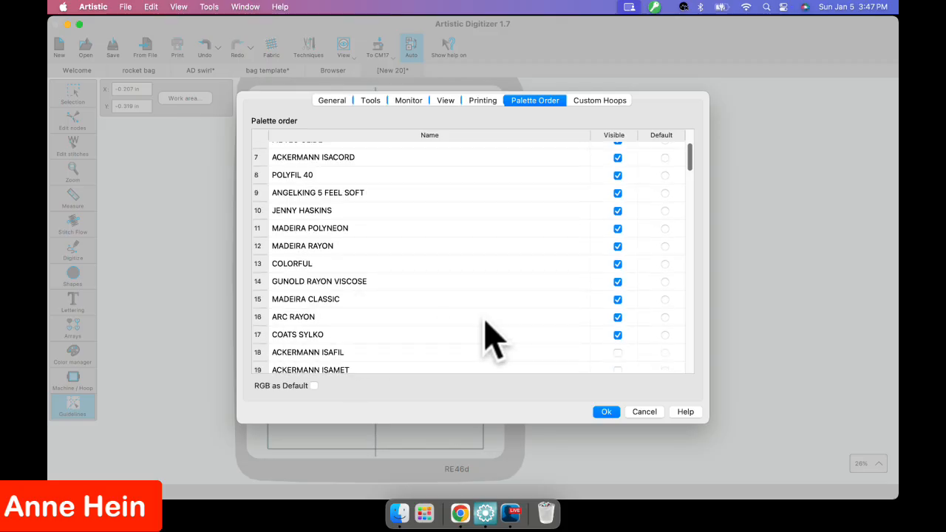
# Move the ACKERMANN ISAFIL palette above COATS SYLKO in the palette order, and apply the preferences.
pyautogui.click(339, 340)
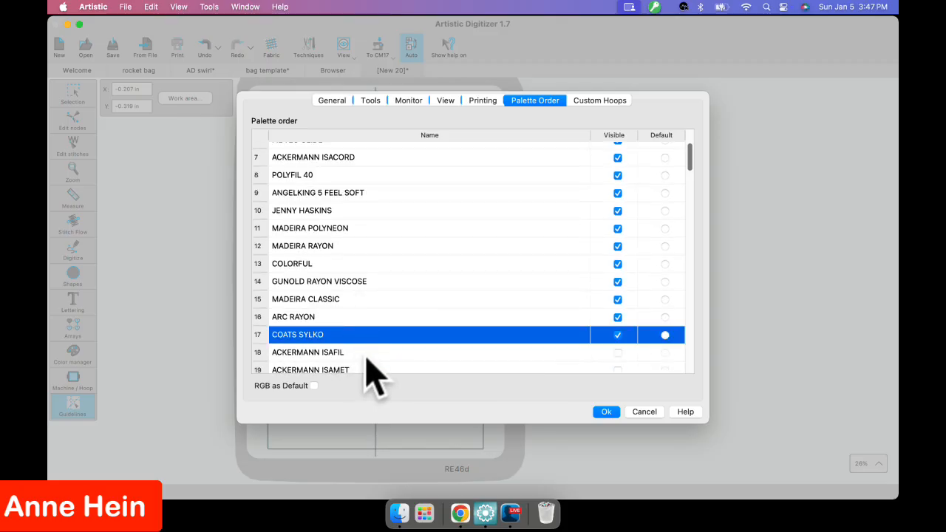
pyautogui.click(359, 354)
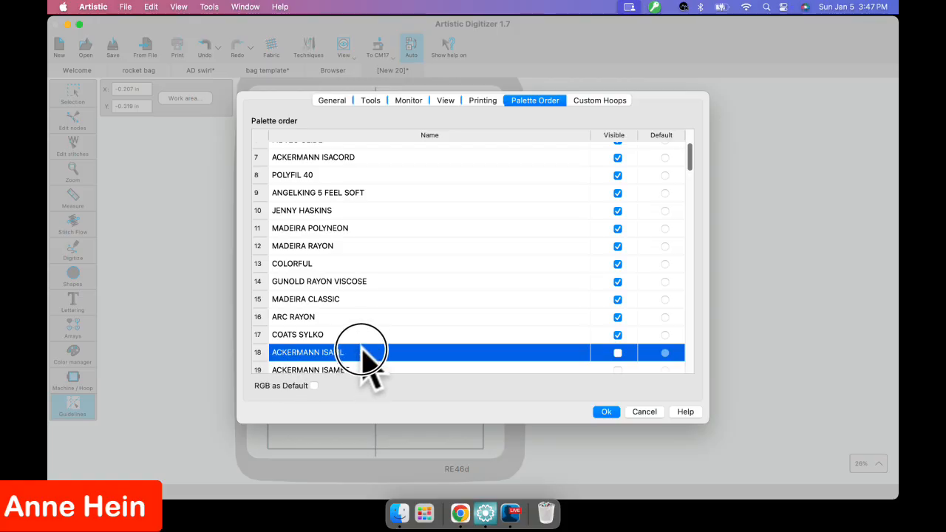
pyautogui.moveTo(363, 357); pyautogui.dragTo(360, 333)
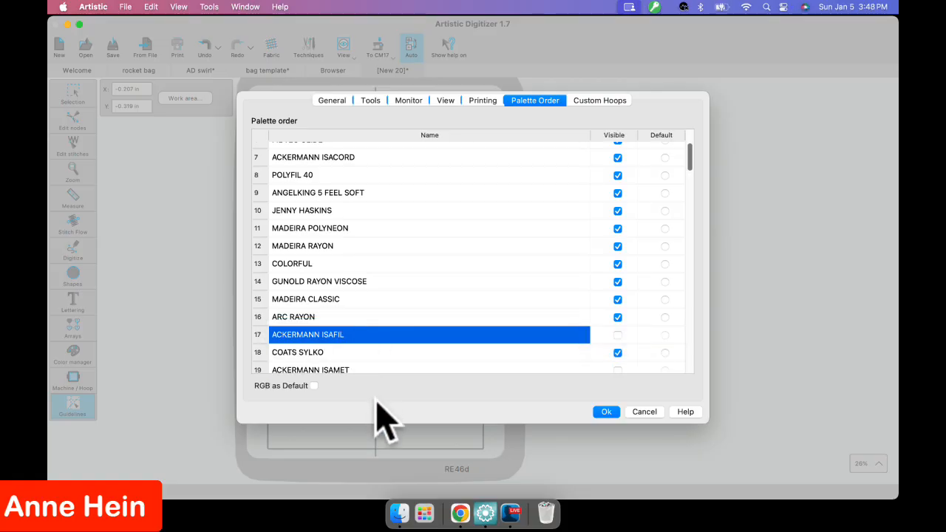
pyautogui.click(607, 411)
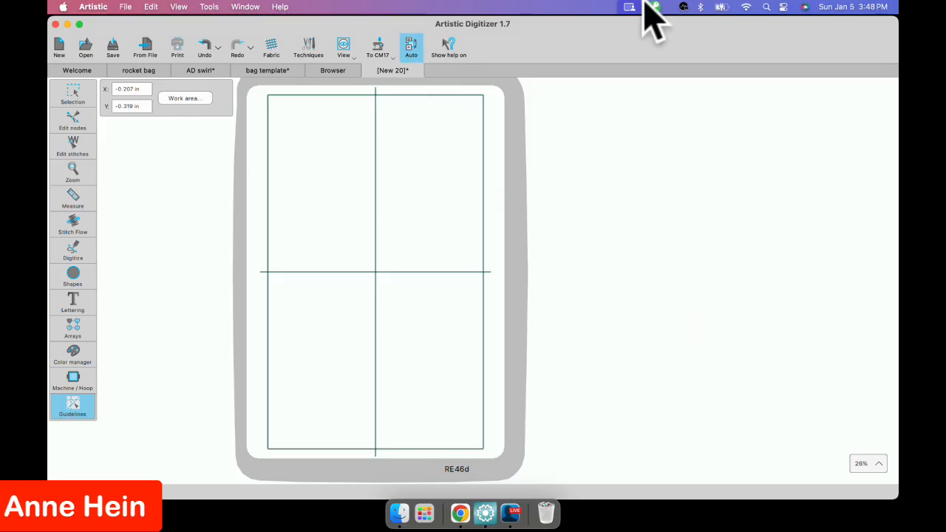
# Draw an ellipse about 3.47 in wide and 4.14 in high up and left of the hoop's center, and select it.
pyautogui.click(73, 277)
pyautogui.click(148, 281)
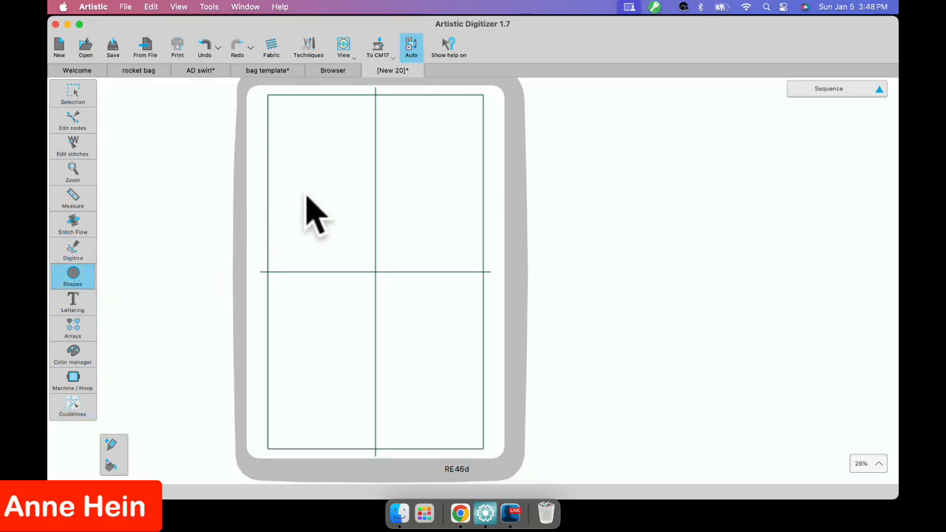
pyautogui.moveTo(306, 196); pyautogui.dragTo(375, 275)
pyautogui.click(74, 93)
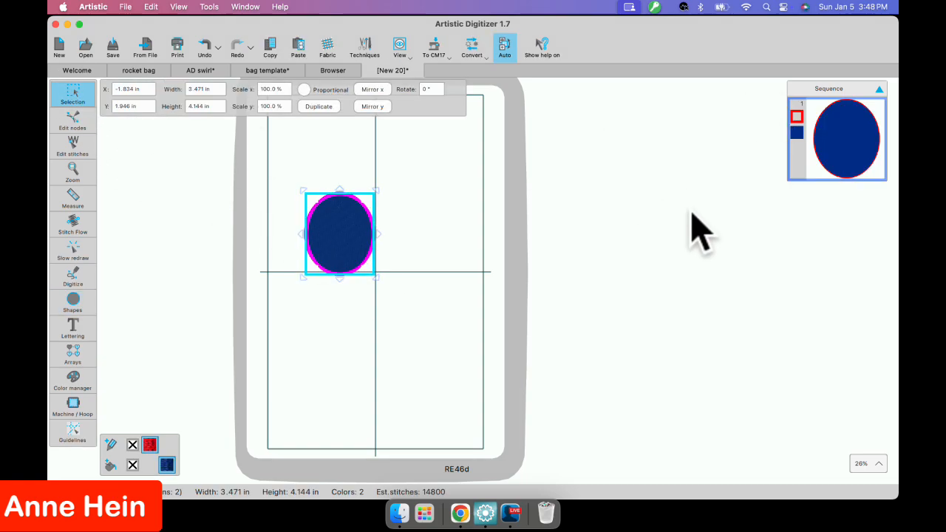
# Display the Properties and Colors toolbars in the workspace.
pyautogui.click(210, 7)
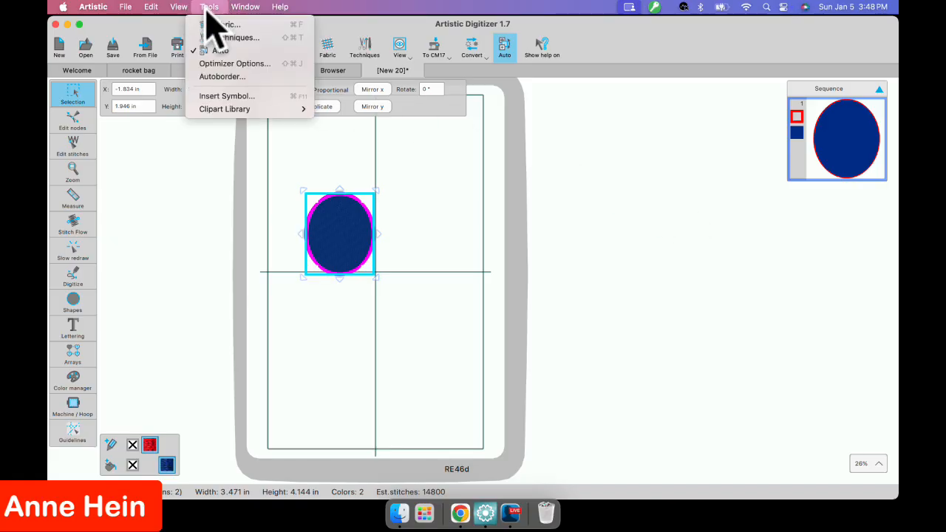
pyautogui.moveTo(179, 10)
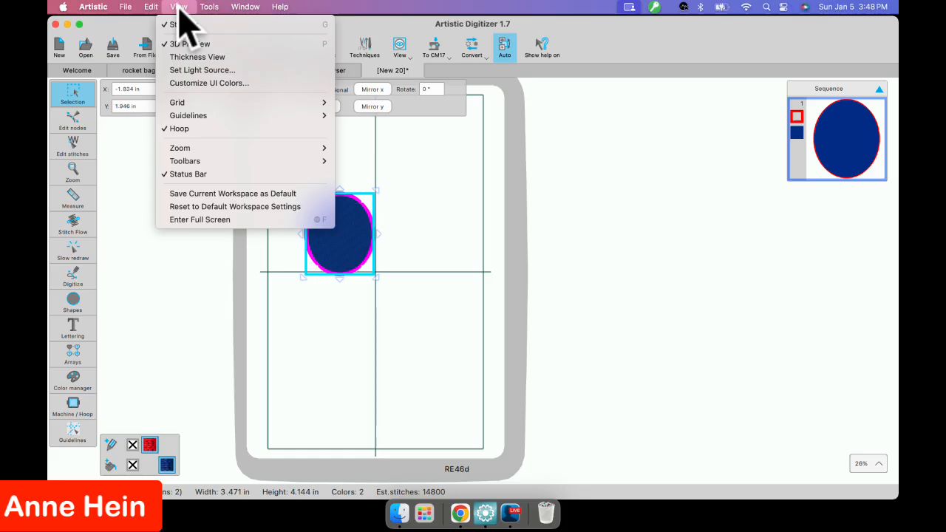
pyautogui.moveTo(186, 163)
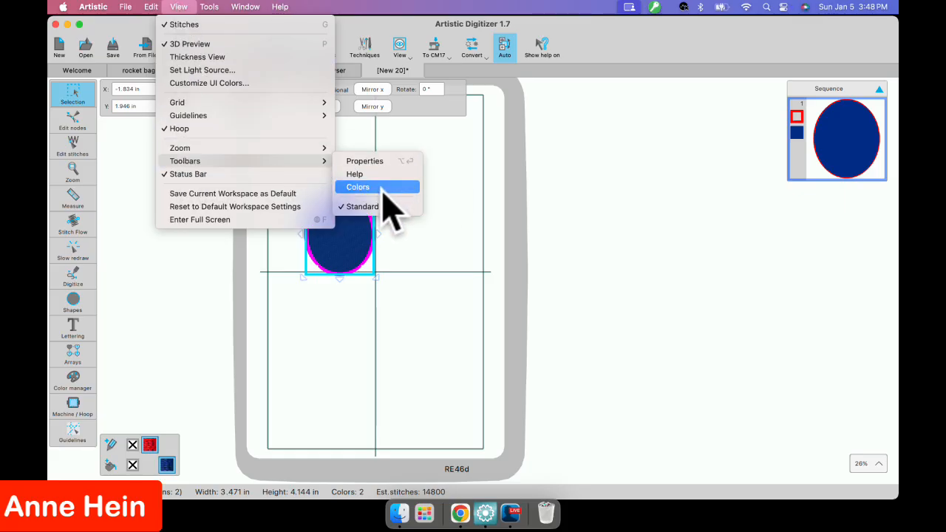
pyautogui.click(364, 162)
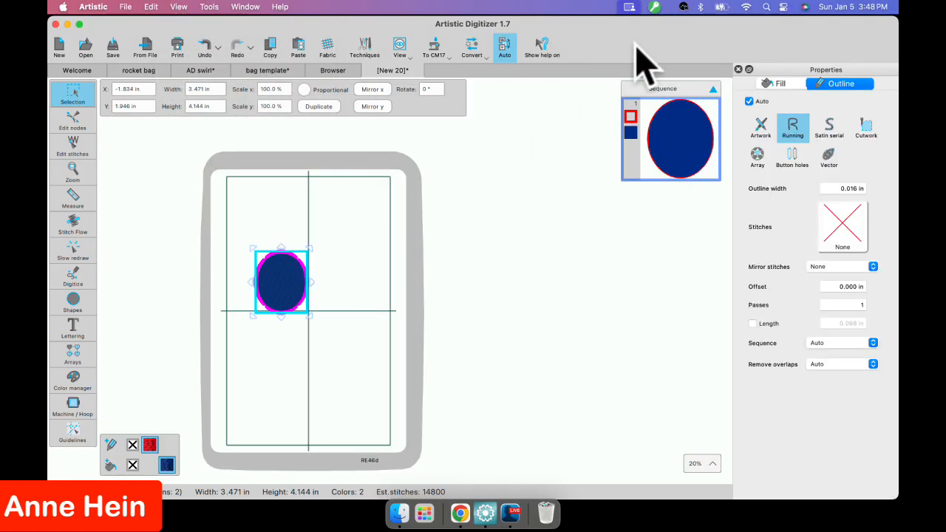
pyautogui.rightClick(595, 37)
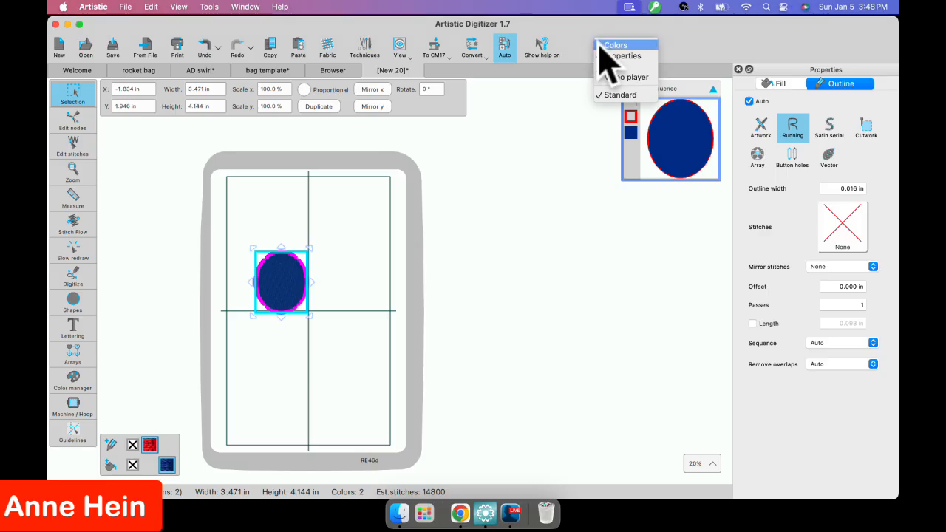
pyautogui.click(602, 45)
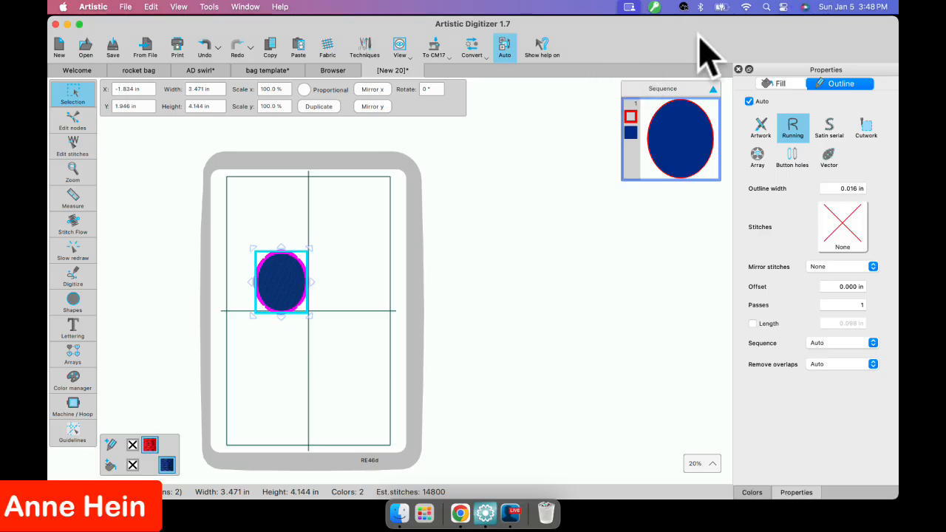
# Undock Properties and Colors, try Colors across the top and floating, and dock Colors along the workspace's right edge.
pyautogui.moveTo(788, 70); pyautogui.dragTo(723, 85)
pyautogui.moveTo(786, 82); pyautogui.dragTo(513, 88)
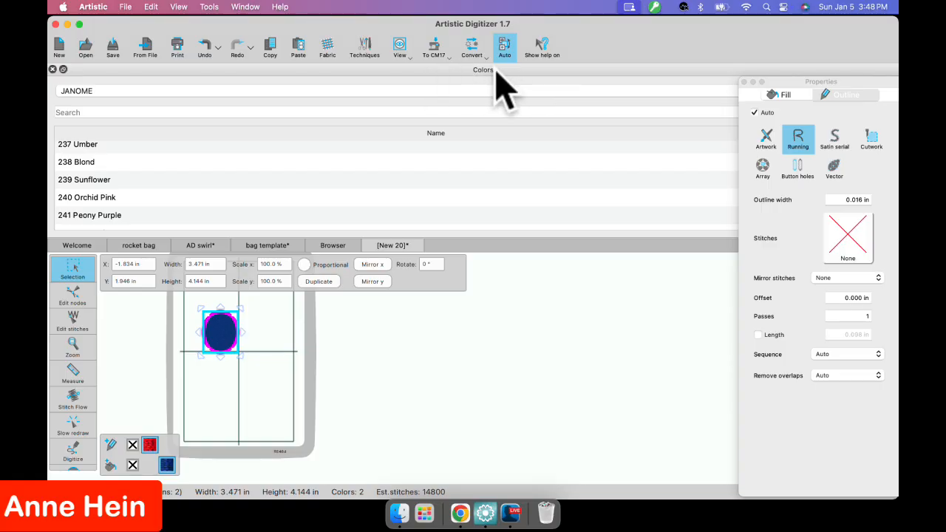
pyautogui.moveTo(497, 72); pyautogui.dragTo(894, 198)
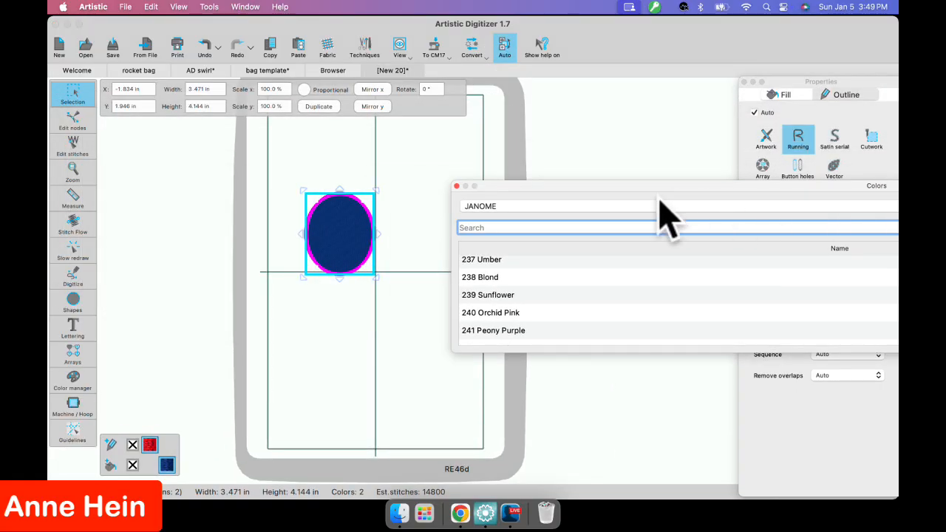
pyautogui.moveTo(618, 185); pyautogui.dragTo(798, 89)
pyautogui.moveTo(467, 74); pyautogui.dragTo(887, 299)
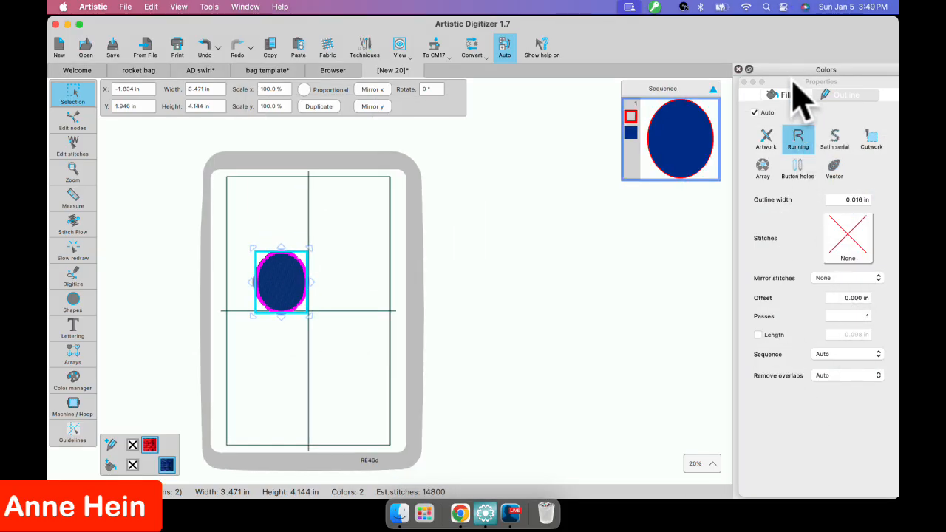
pyautogui.moveTo(797, 89); pyautogui.dragTo(896, 185)
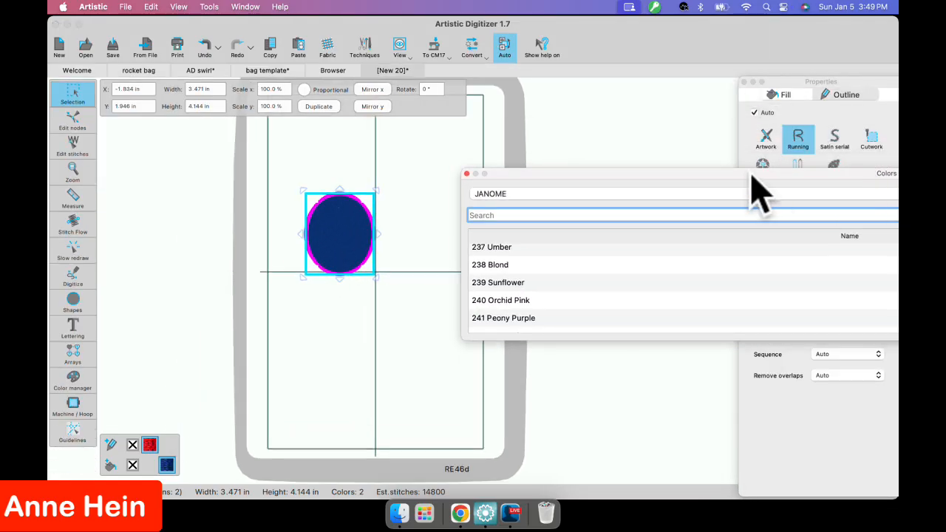
pyautogui.moveTo(752, 176); pyautogui.dragTo(891, 284)
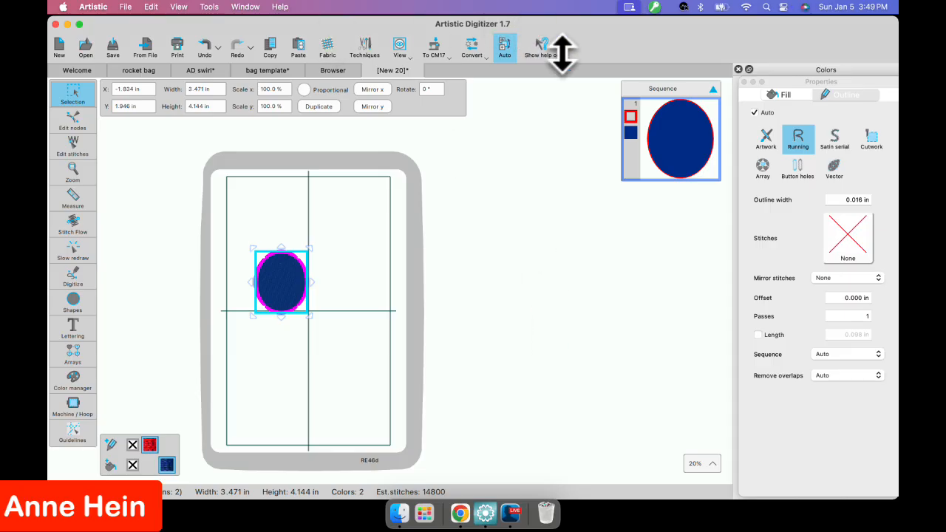
# Shift the program window aside and dock the floating Properties window in the same area as Colors.
pyautogui.moveTo(593, 33); pyautogui.dragTo(548, 40)
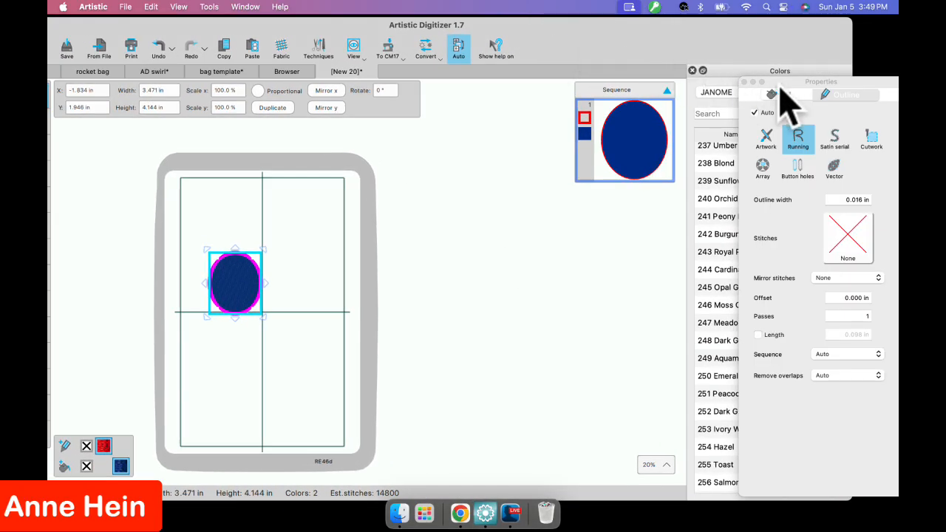
pyautogui.click(790, 83)
pyautogui.moveTo(790, 83); pyautogui.dragTo(744, 81)
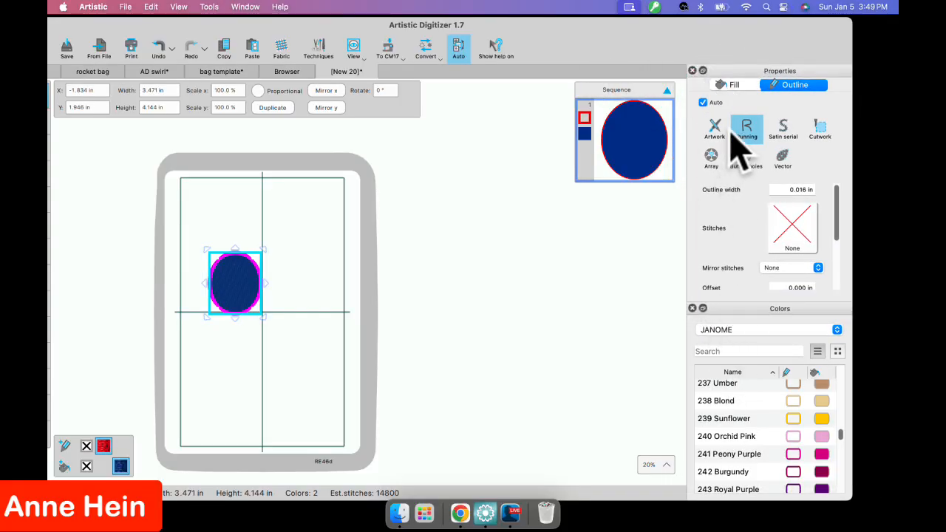
pyautogui.moveTo(725, 68); pyautogui.dragTo(724, 158)
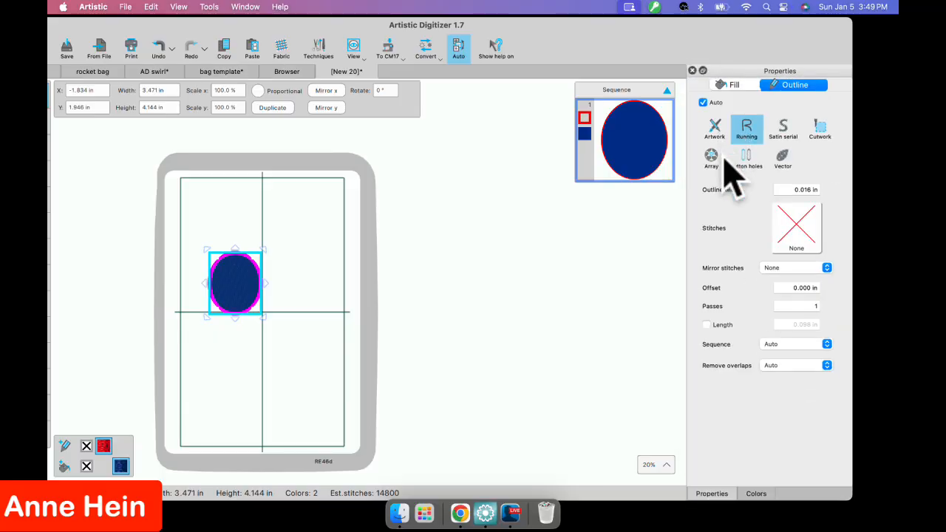
# Examine the thread palettes available in Colors without changing the JANOME palette, and move the program window back into place.
pyautogui.click(758, 494)
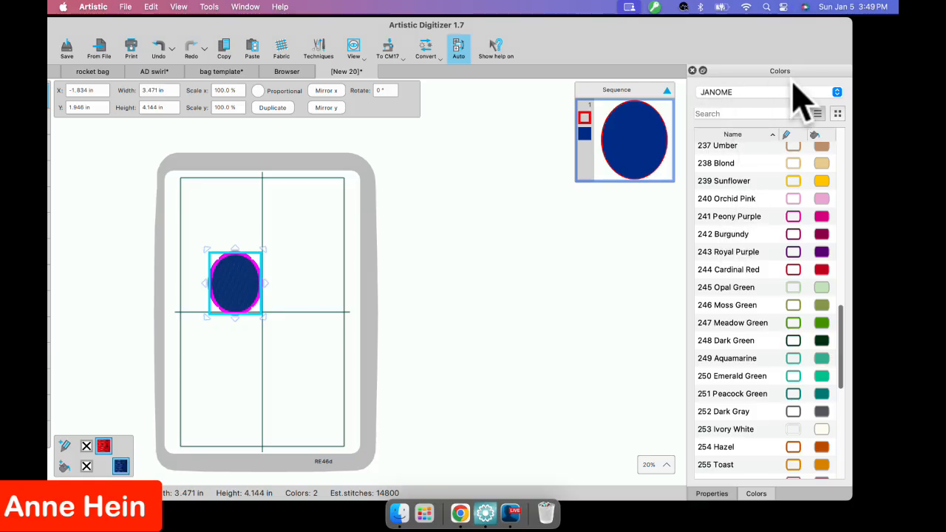
pyautogui.click(837, 91)
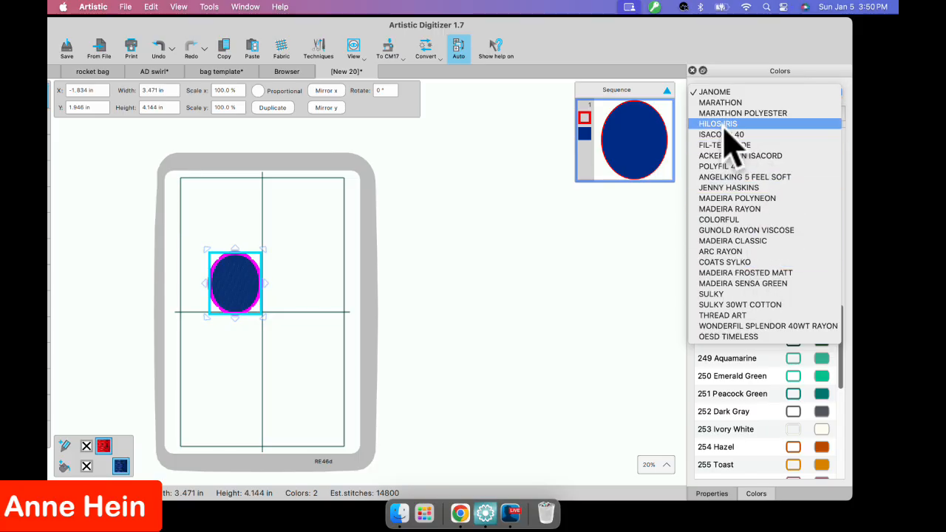
pyautogui.click(606, 279)
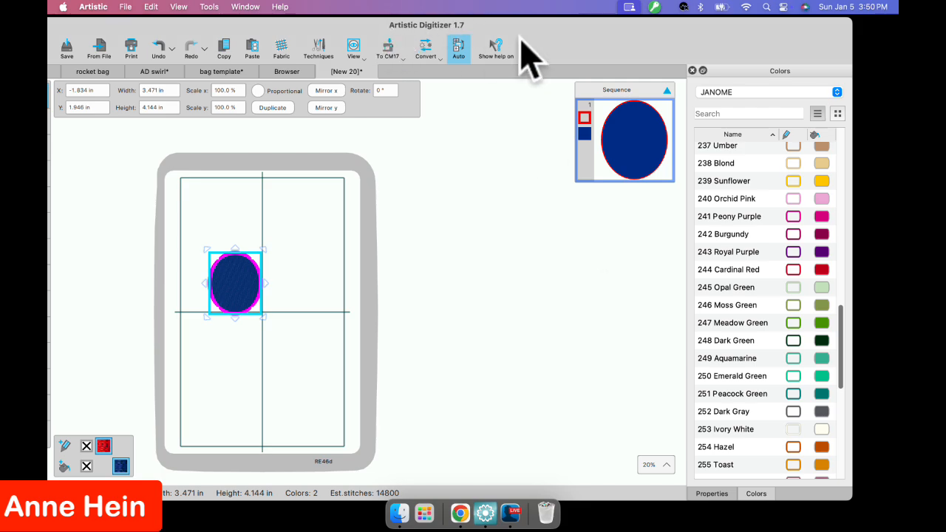
pyautogui.moveTo(528, 52); pyautogui.dragTo(581, 47)
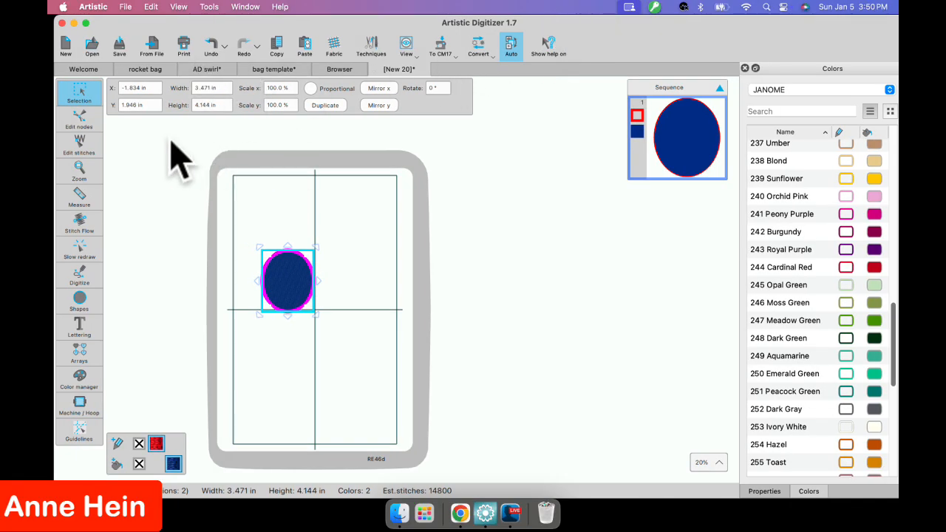
# Examine the file formats available for saving the design under a new name, and leave without saving.
pyautogui.click(126, 11)
pyautogui.click(392, 162)
pyautogui.click(128, 9)
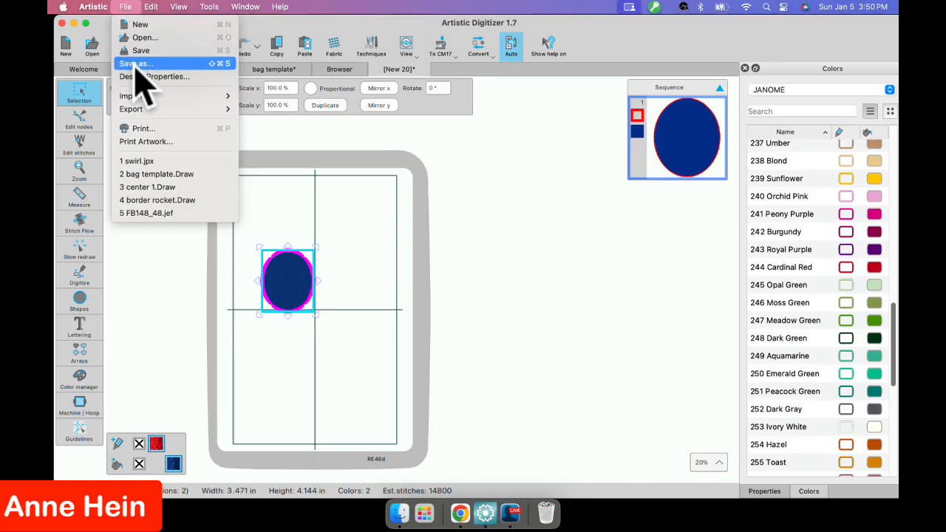
pyautogui.click(136, 65)
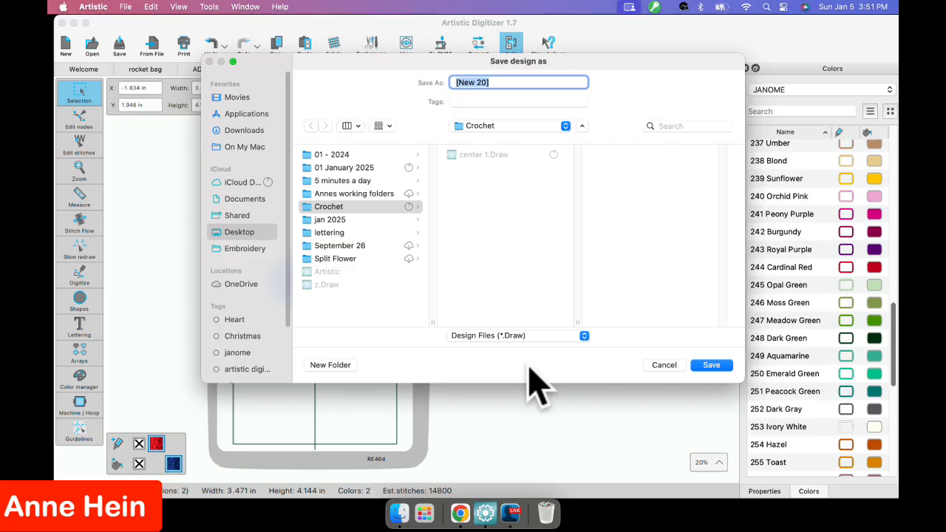
pyautogui.click(588, 338)
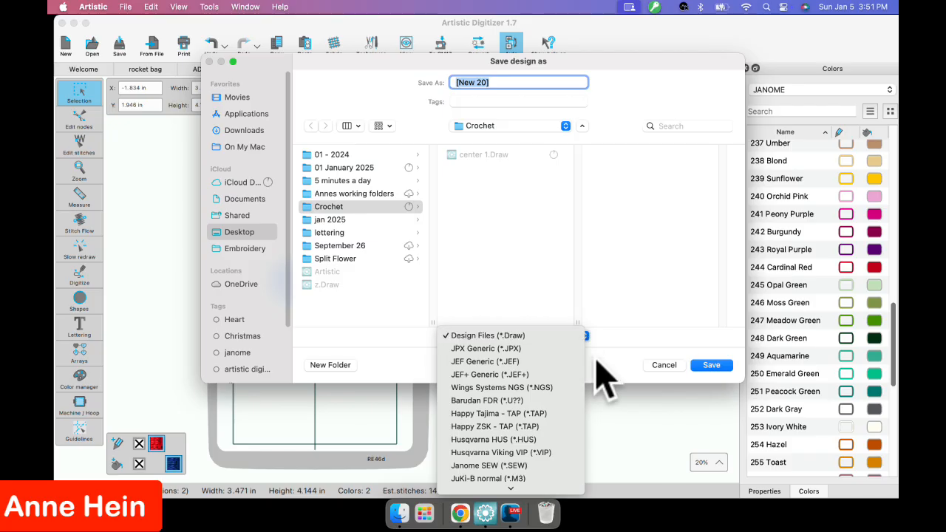
pyautogui.click(599, 363)
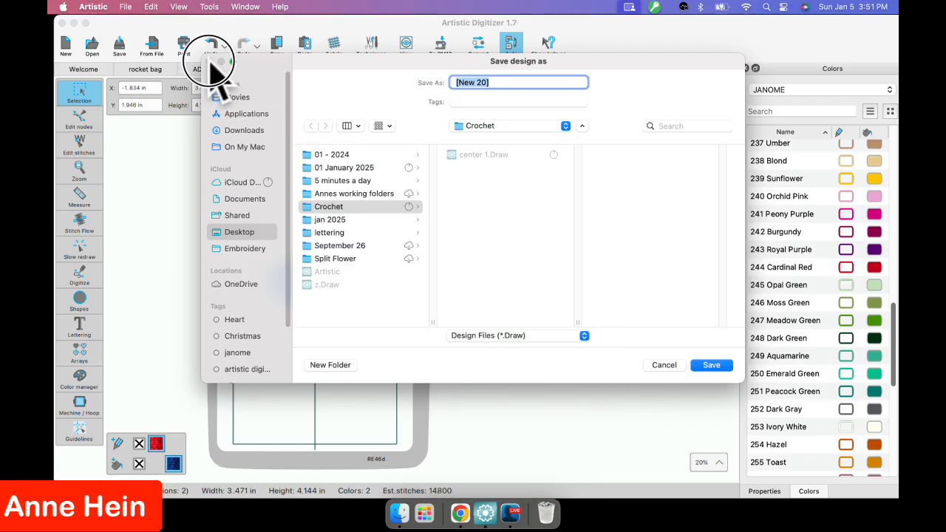
pyautogui.click(663, 366)
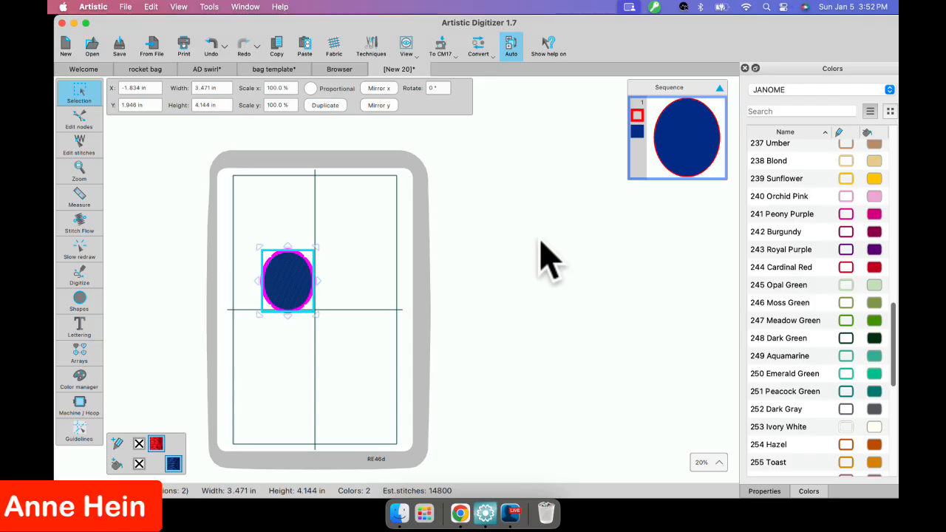
# Start a USB storage export, view the NO NAME drive in the browser instead, and return to the [New 20] design.
pyautogui.click(443, 44)
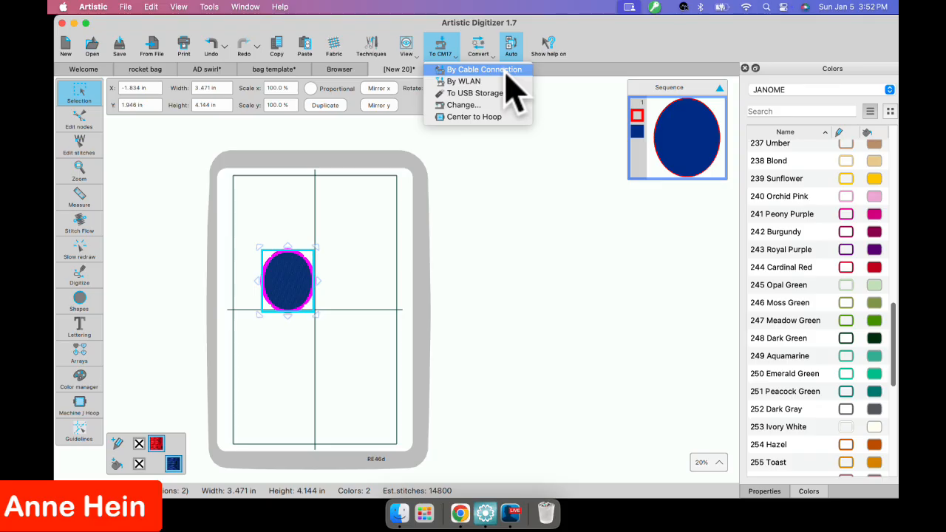
pyautogui.click(471, 94)
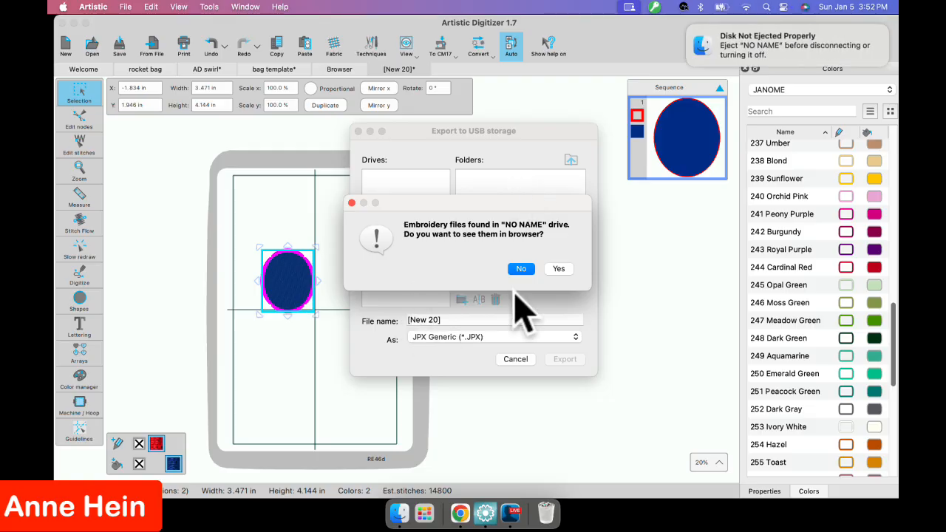
pyautogui.click(559, 269)
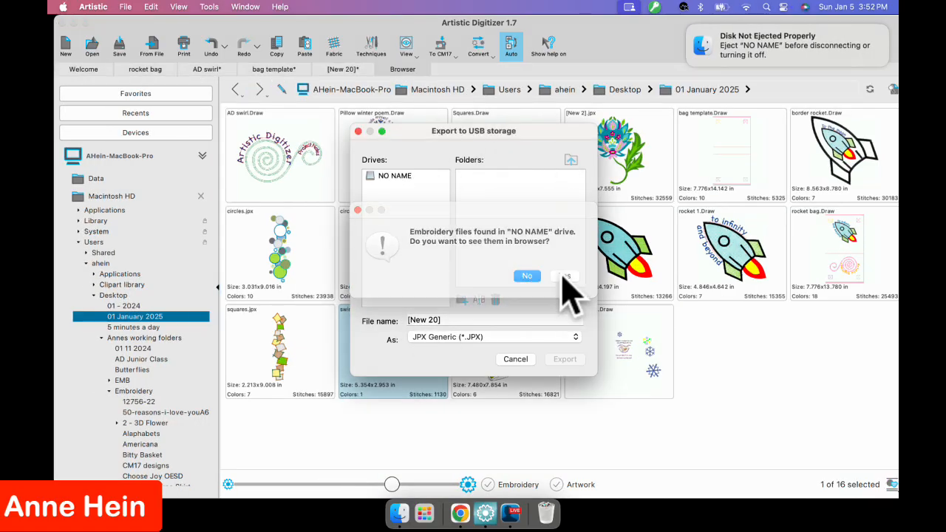
pyautogui.click(564, 280)
pyautogui.click(358, 132)
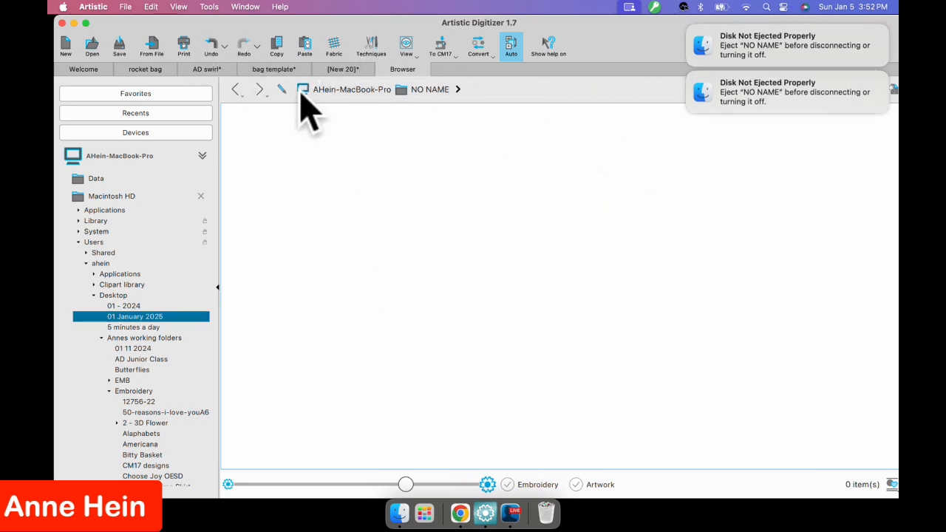
pyautogui.click(343, 69)
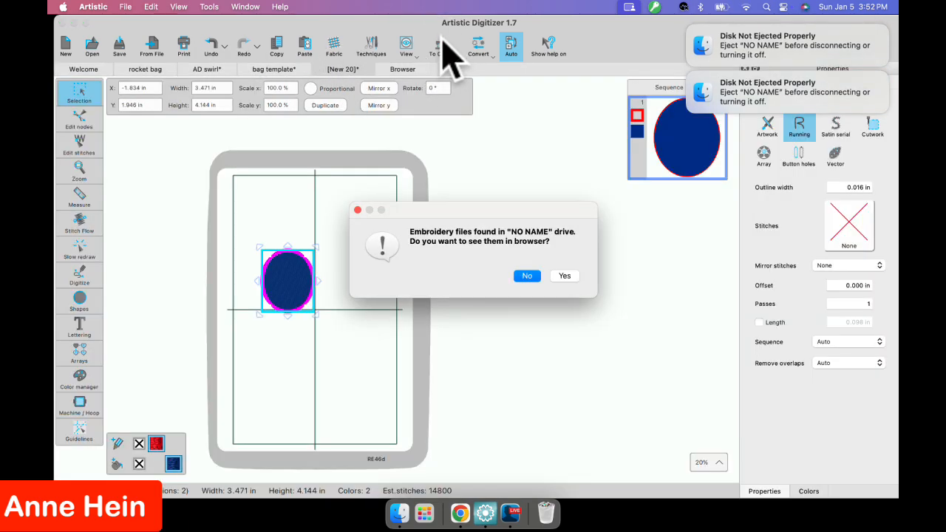
pyautogui.click(566, 278)
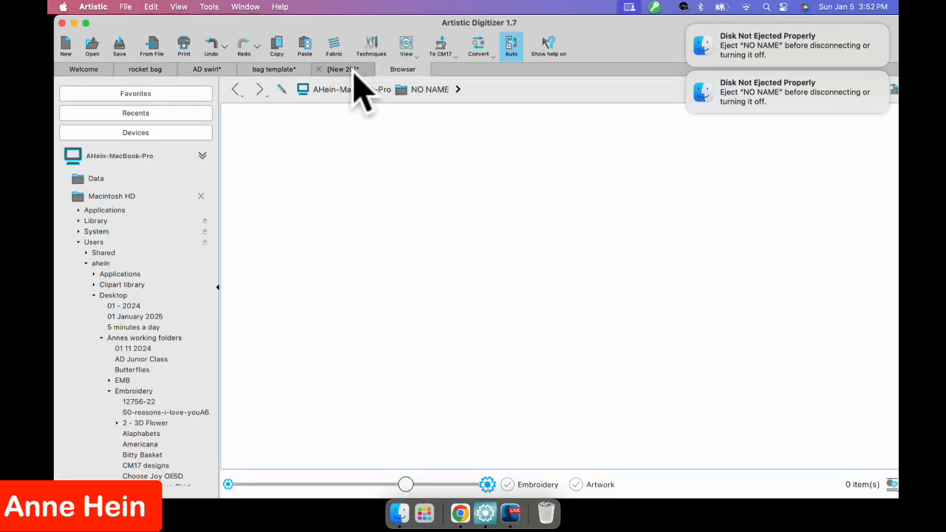
pyautogui.click(352, 70)
# Start exporting the design to USB storage, and choose the Embf folder inside EMB on the NO NAME drive as destination.
pyautogui.click(442, 46)
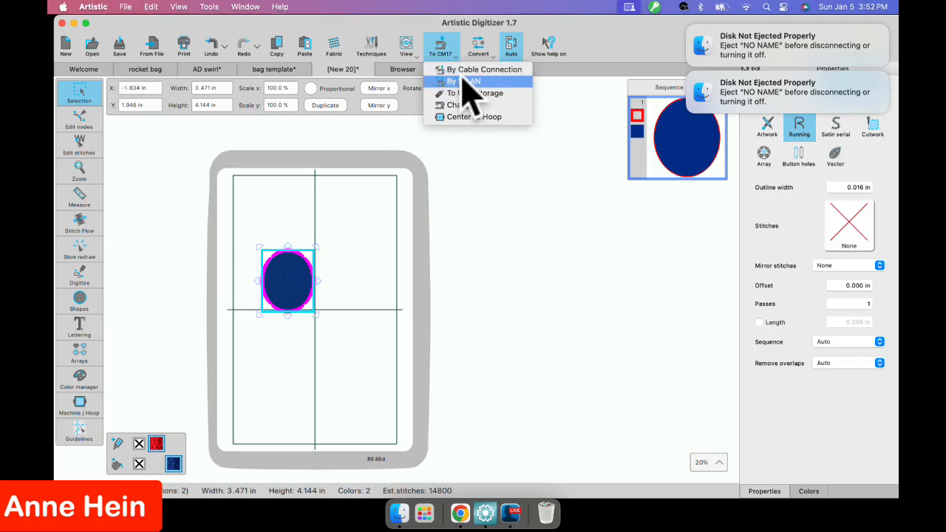
pyautogui.click(470, 93)
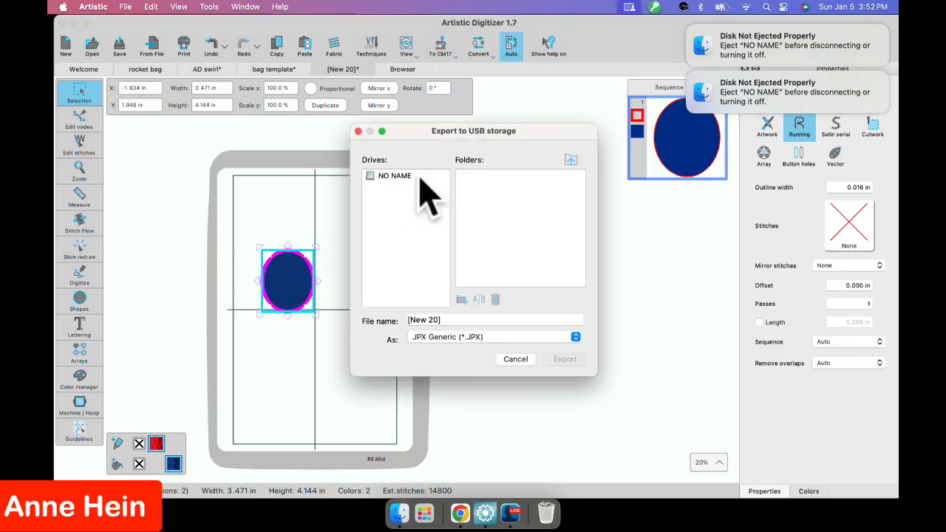
pyautogui.click(388, 177)
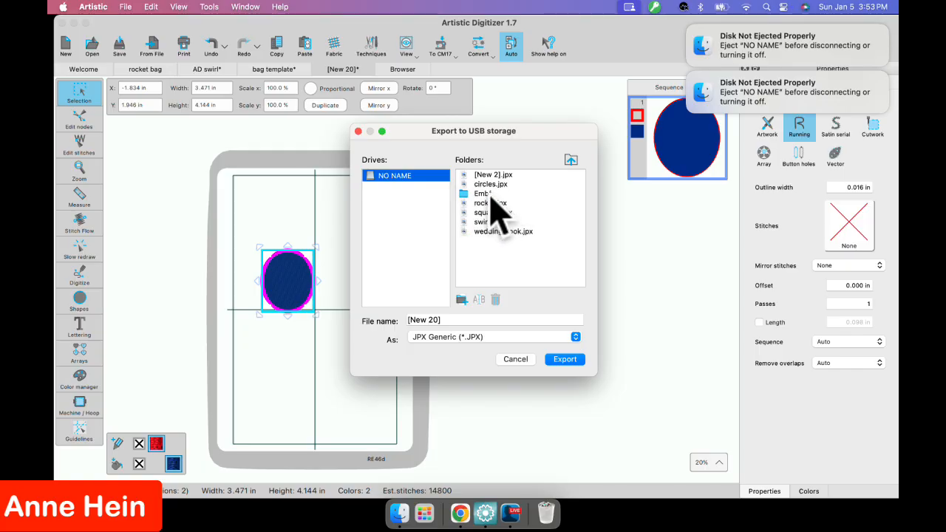
pyautogui.click(571, 161)
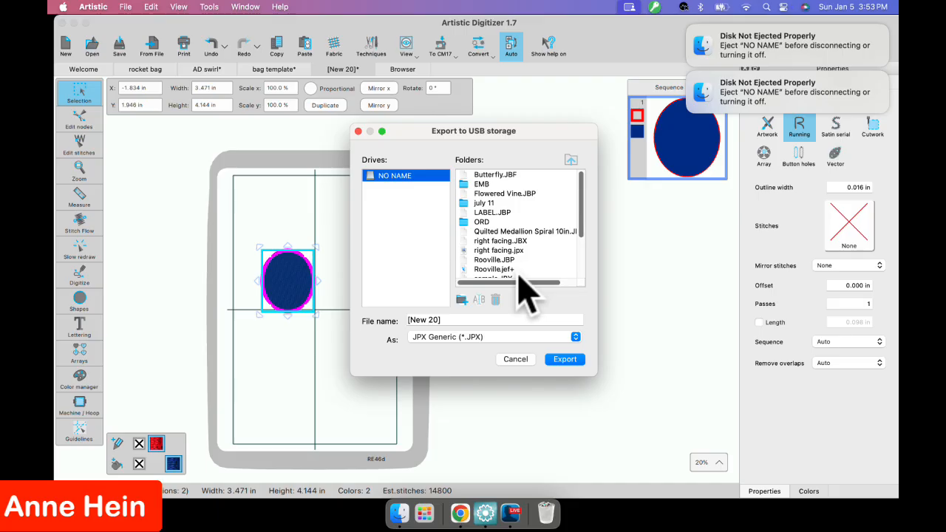
pyautogui.doubleClick(485, 185)
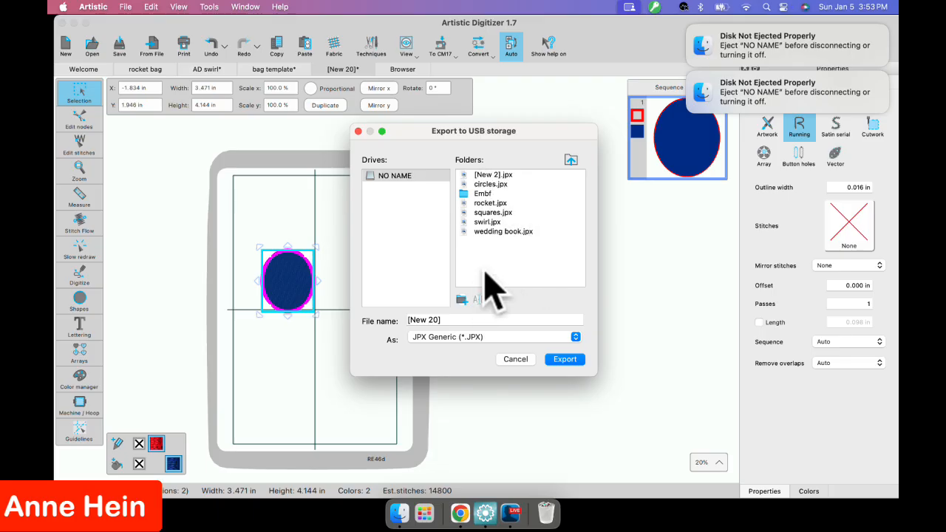
pyautogui.doubleClick(479, 195)
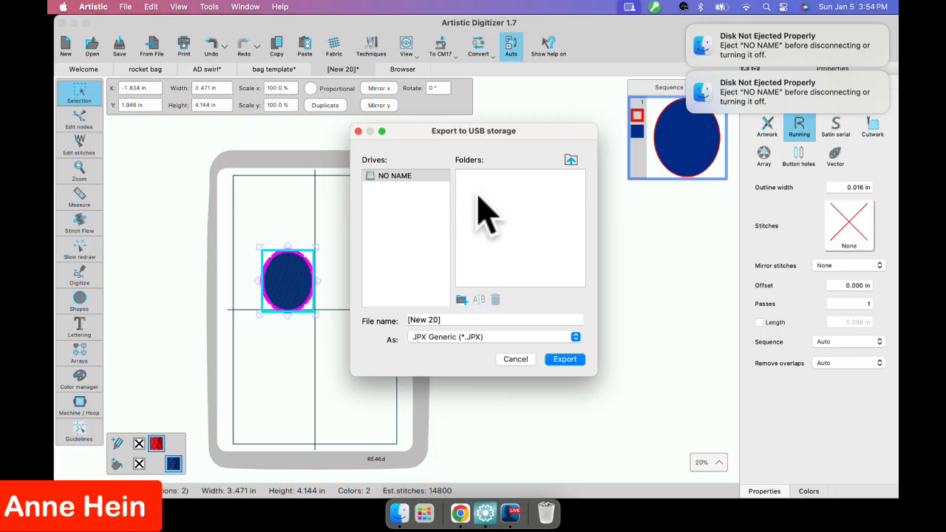
# Browse up from the Embf folder to the top level of the NO NAME drive, and leave without exporting.
pyautogui.click(570, 161)
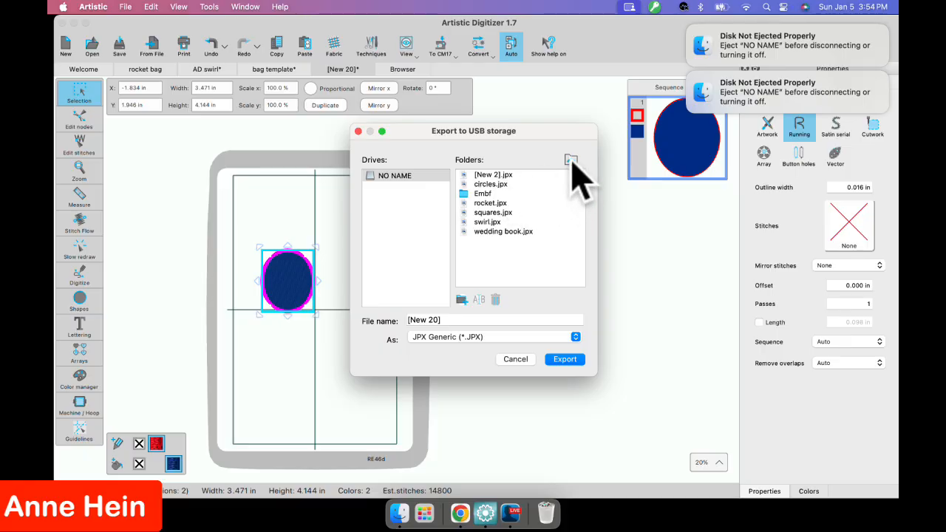
pyautogui.click(571, 161)
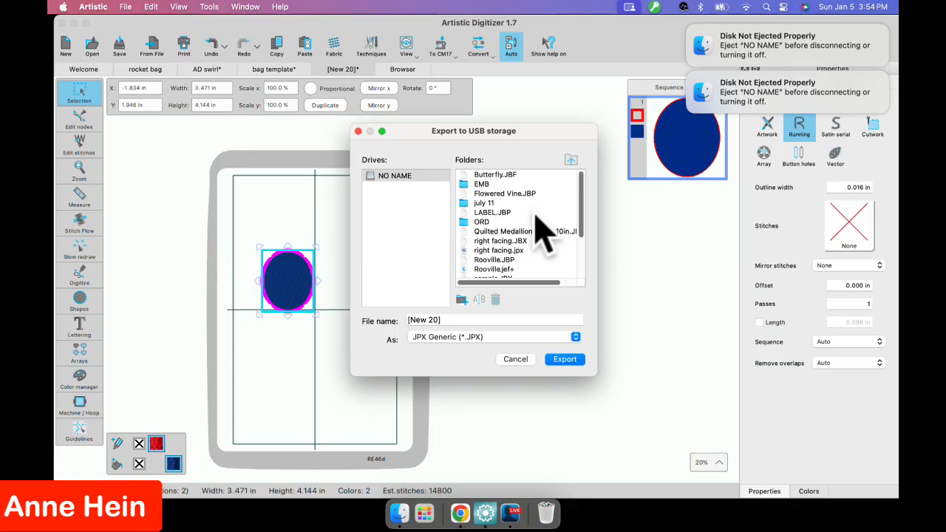
pyautogui.click(518, 361)
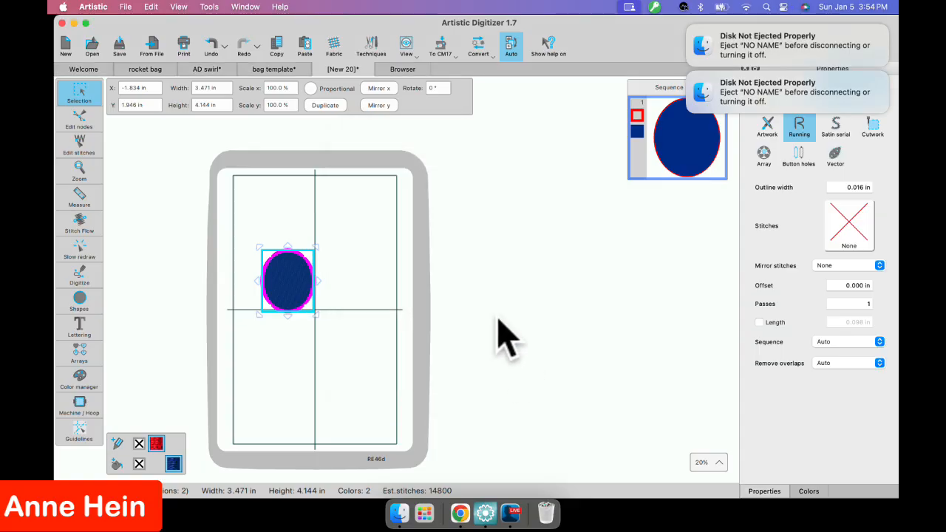
# Change the CM17 hoop to the 3.94x3.94 in SQ10d and center it around the oval design.
pyautogui.click(442, 47)
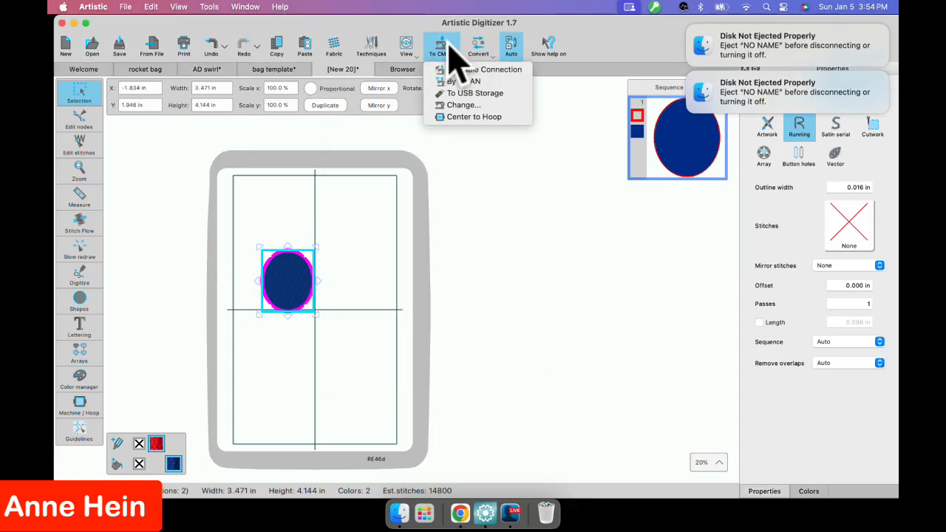
pyautogui.click(463, 105)
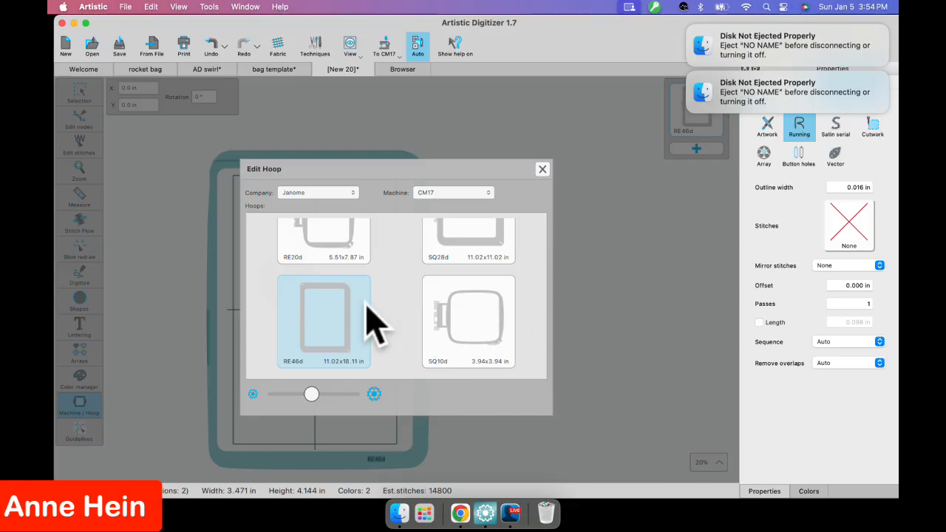
pyautogui.doubleClick(477, 325)
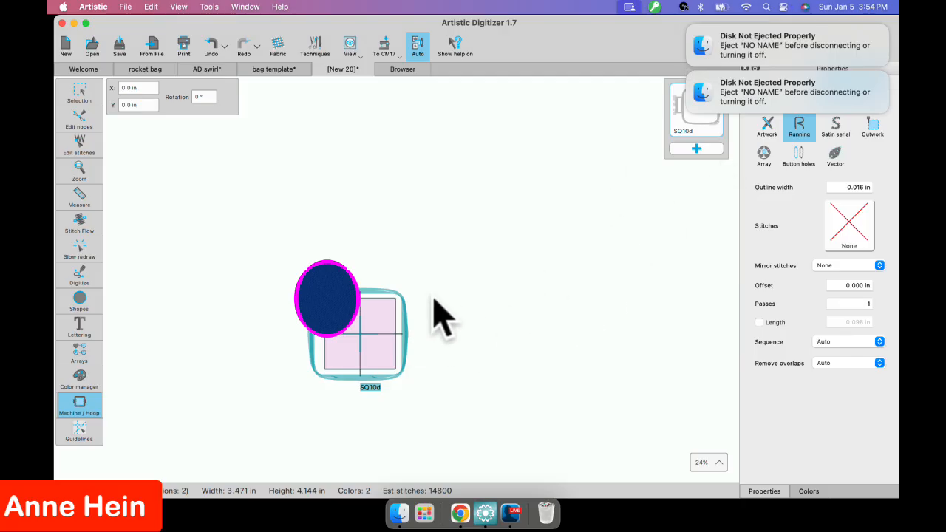
pyautogui.moveTo(319, 299); pyautogui.dragTo(330, 325)
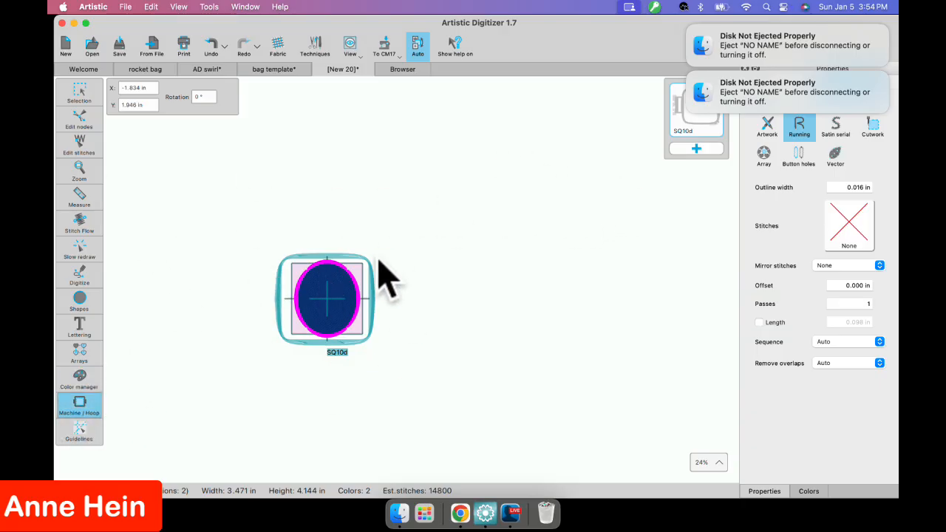
# Insert additional 5.51x7.87 in RE20d hoops on both sides of and below the SQ10d hoop, and remove all of them again.
pyautogui.click(696, 148)
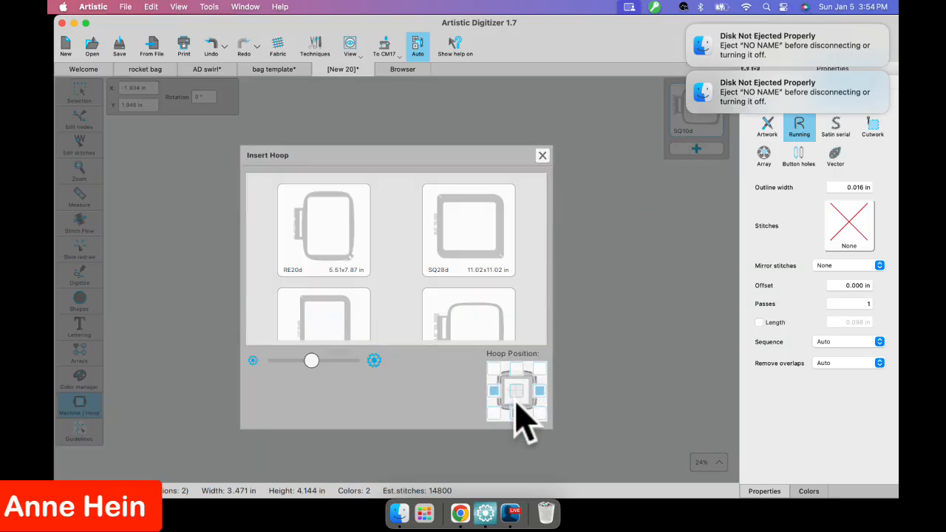
pyautogui.click(334, 233)
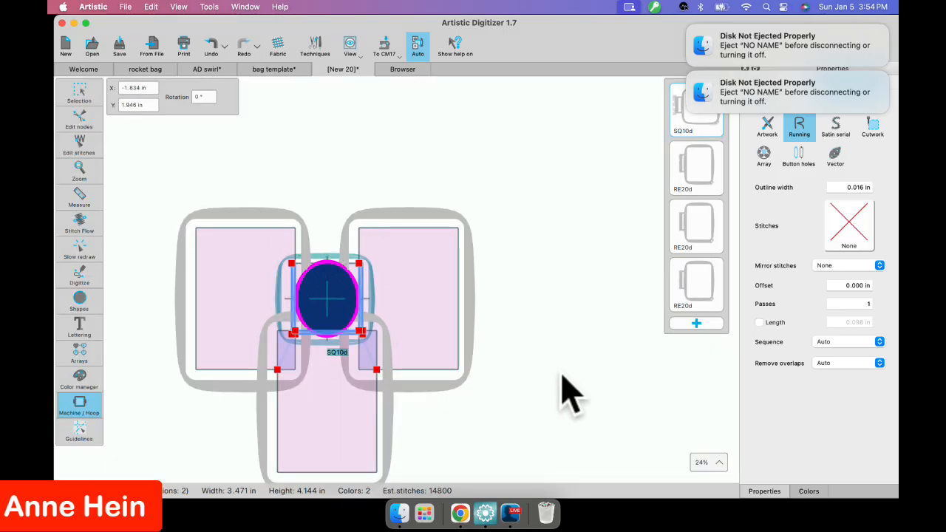
pyautogui.click(714, 262)
pyautogui.click(715, 205)
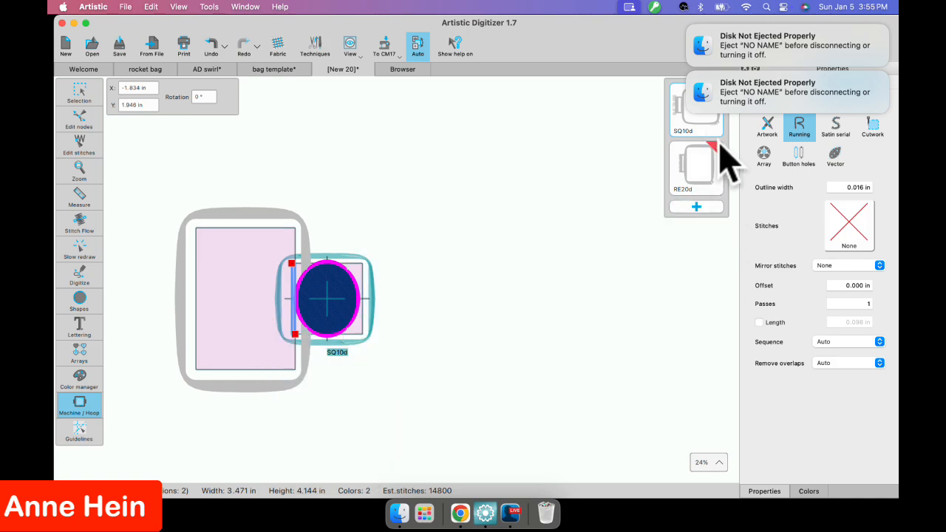
pyautogui.click(712, 145)
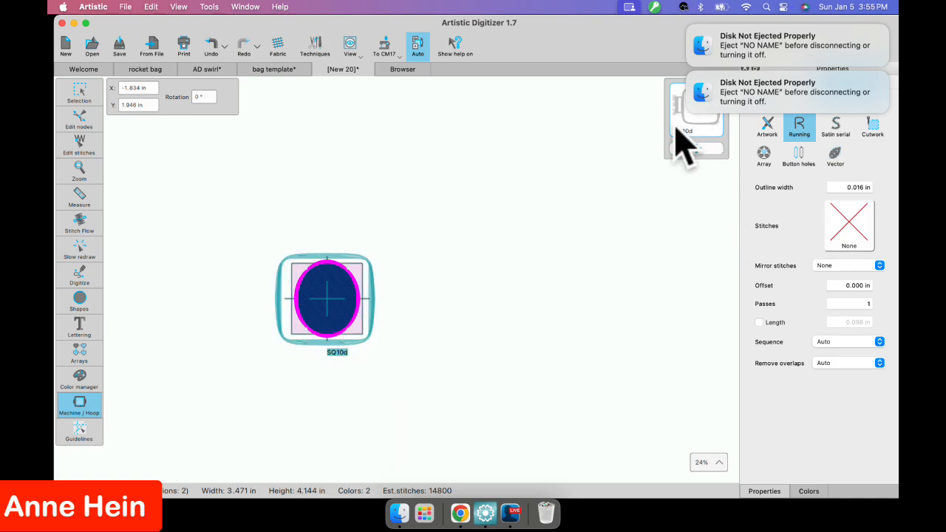
# Replace the SQ10d hoop with the 5.51x7.87 in RE20d and return to the Selection tool.
pyautogui.click(703, 126)
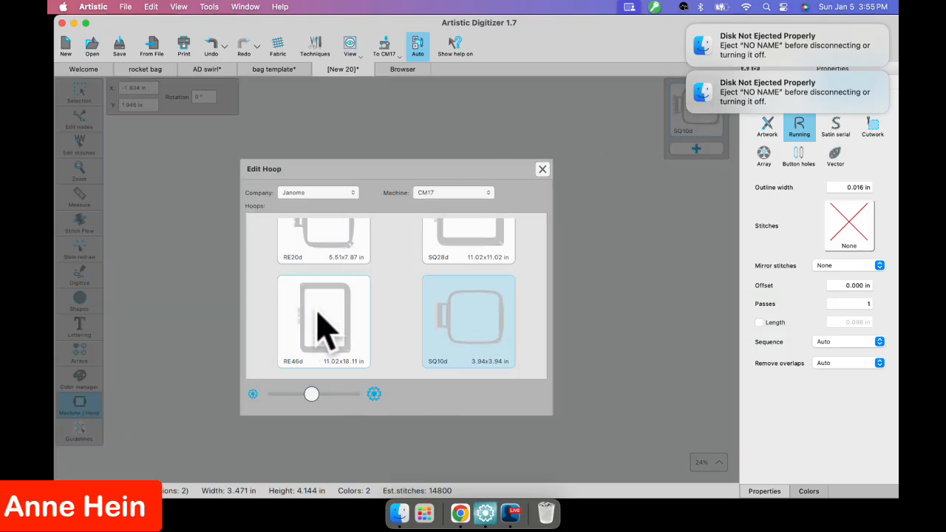
pyautogui.doubleClick(327, 245)
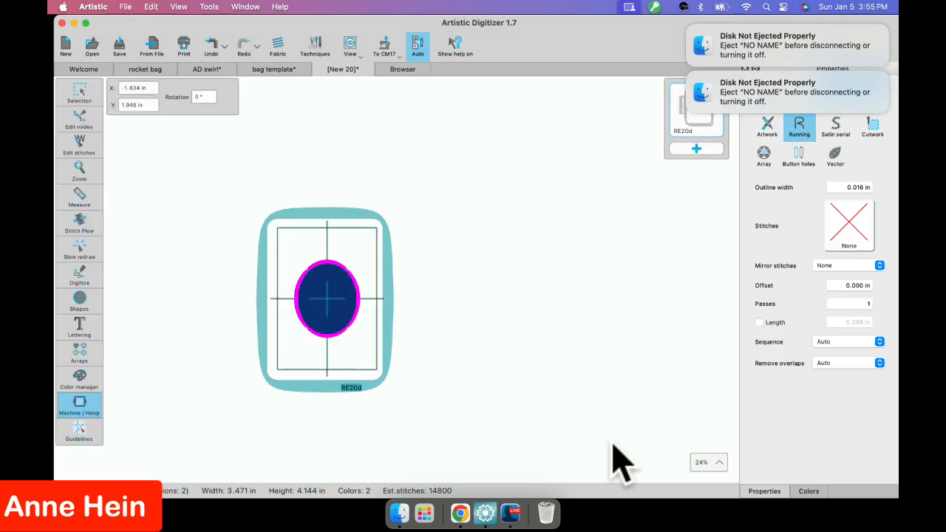
pyautogui.click(79, 93)
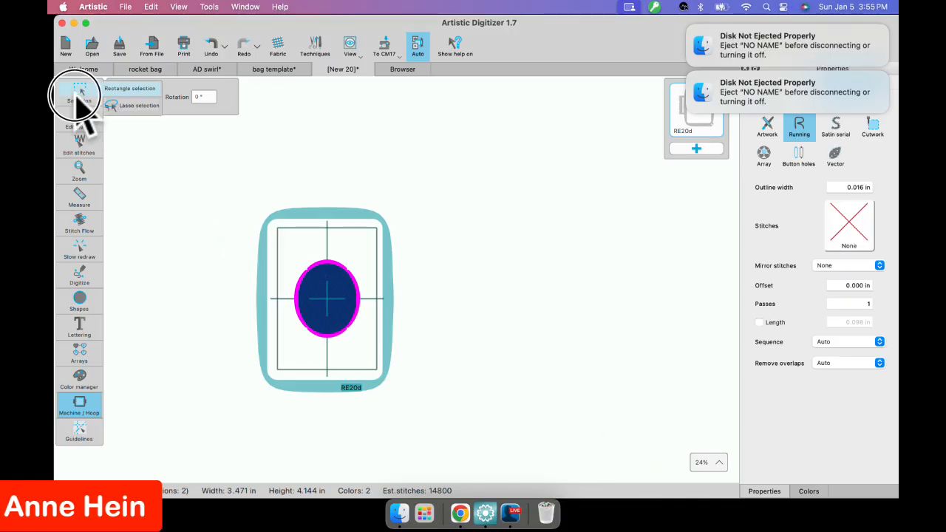
# Move the oval design partly outside the hoop to about X 4.41 in, Y 3.452 in, and apply Center to Hoop.
pyautogui.click(449, 52)
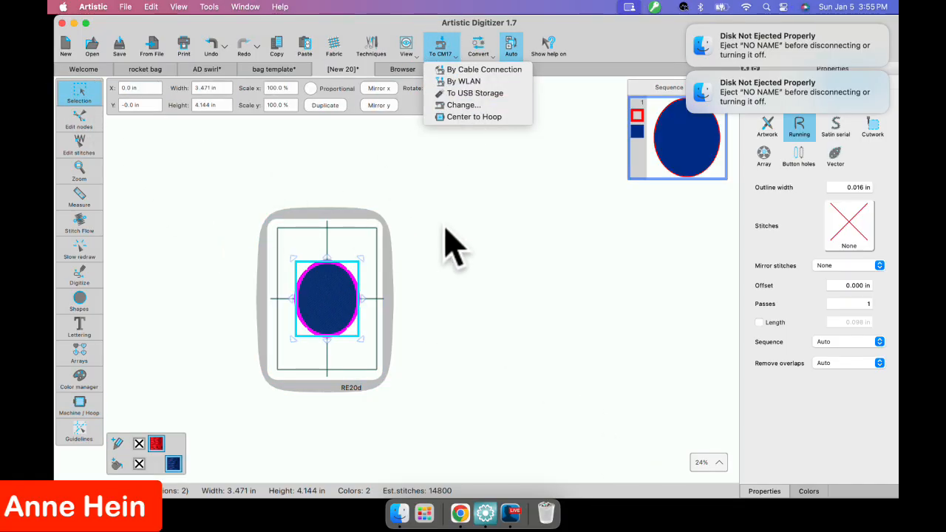
pyautogui.click(448, 274)
pyautogui.click(336, 302)
pyautogui.moveTo(336, 299); pyautogui.dragTo(419, 238)
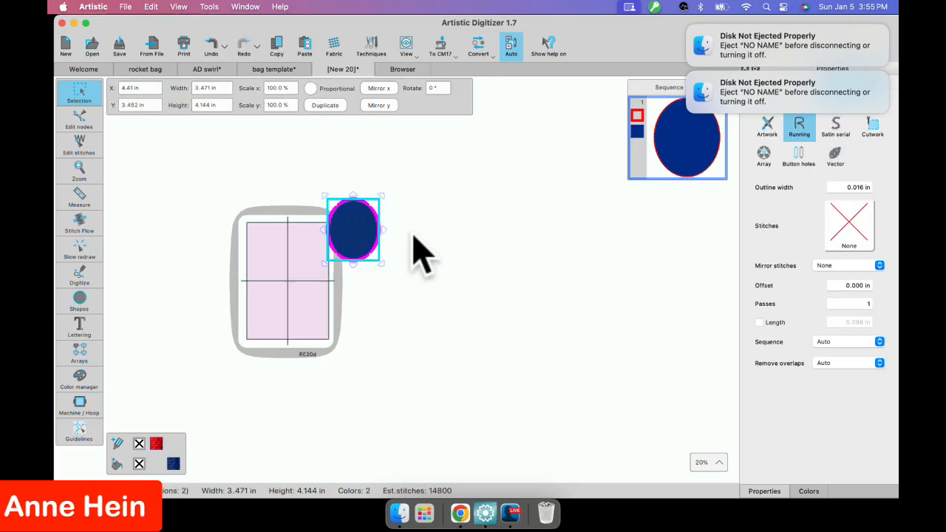
pyautogui.click(442, 46)
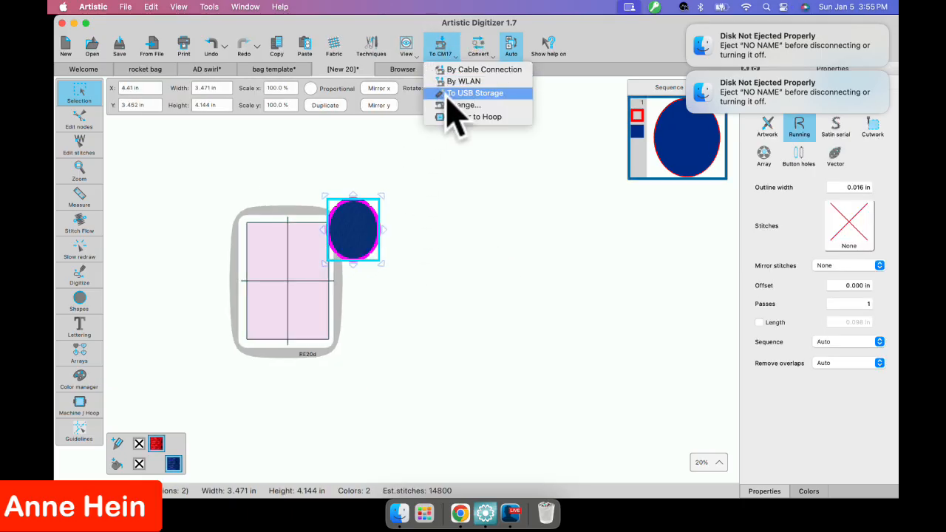
pyautogui.click(450, 117)
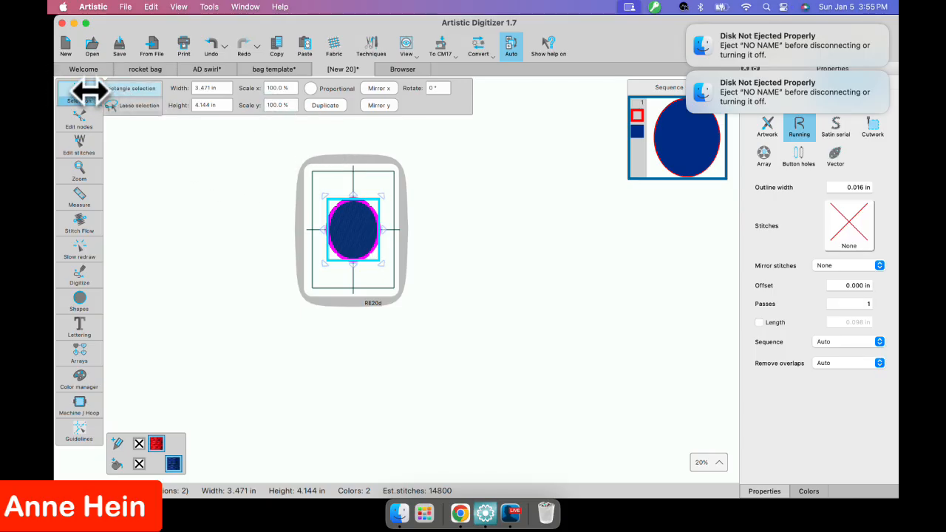
# Examine the bag template design in its hoop and the order of its objects in the sequence.
pyautogui.click(290, 71)
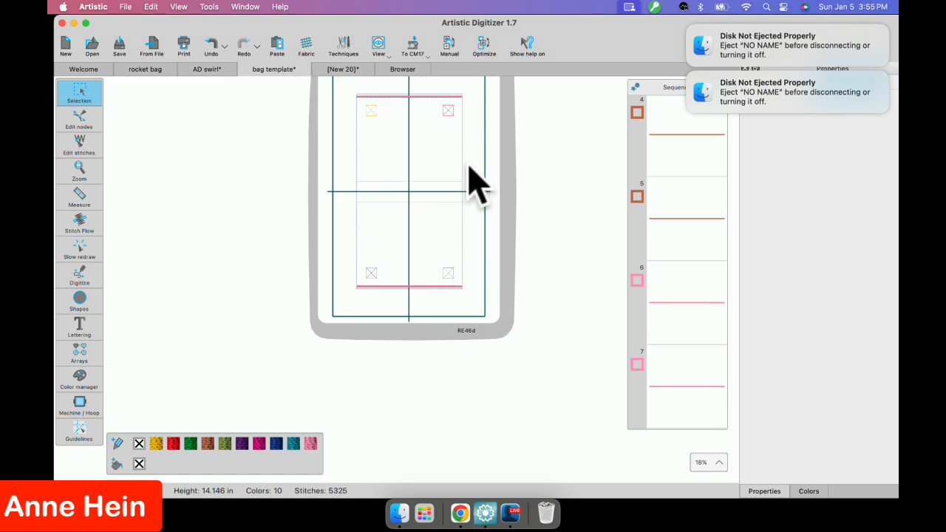
pyautogui.scroll(5, 468, 167)
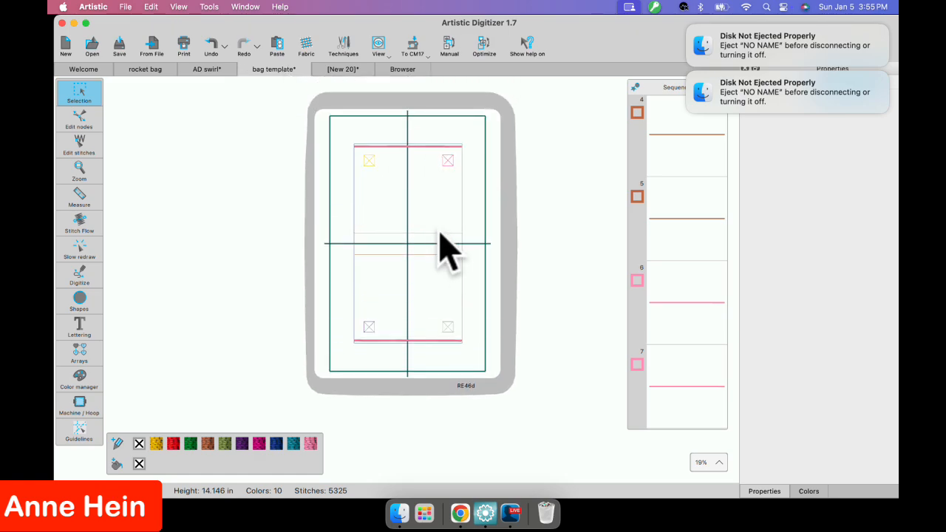
pyautogui.scroll(2, 449, 249)
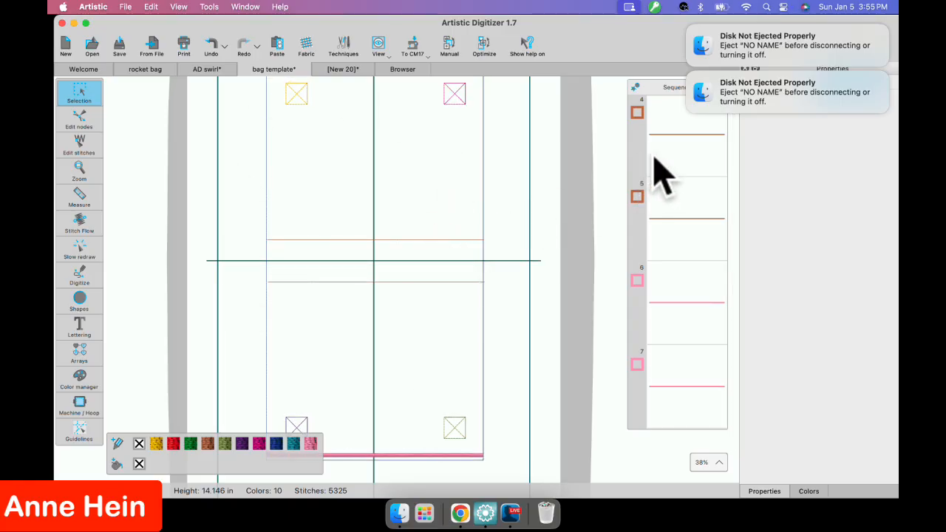
pyautogui.scroll(5, 686, 217)
pyautogui.scroll(-2, 687, 184)
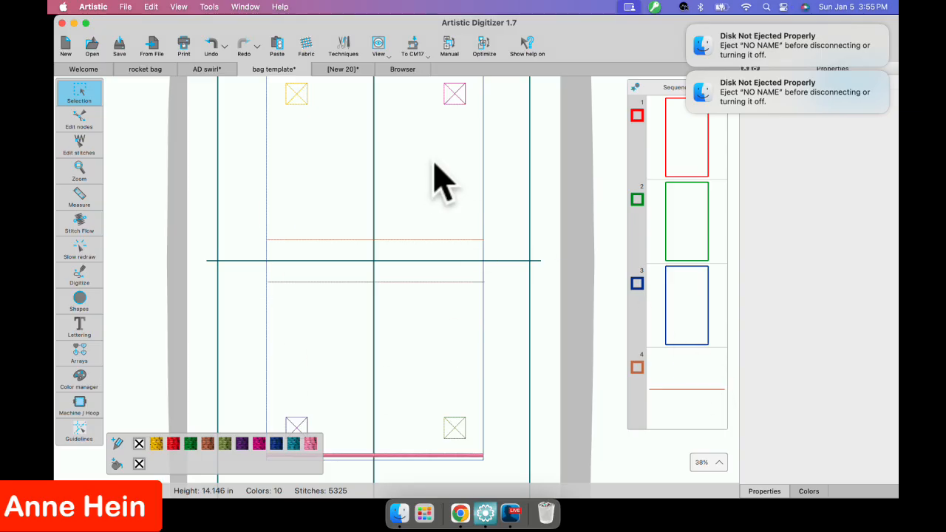
pyautogui.scroll(-5, 697, 316)
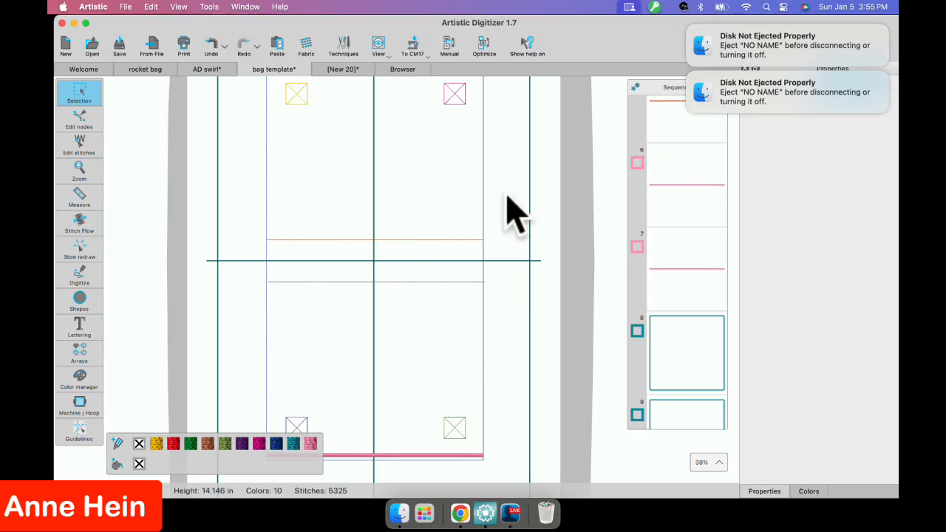
pyautogui.scroll(5, 687, 203)
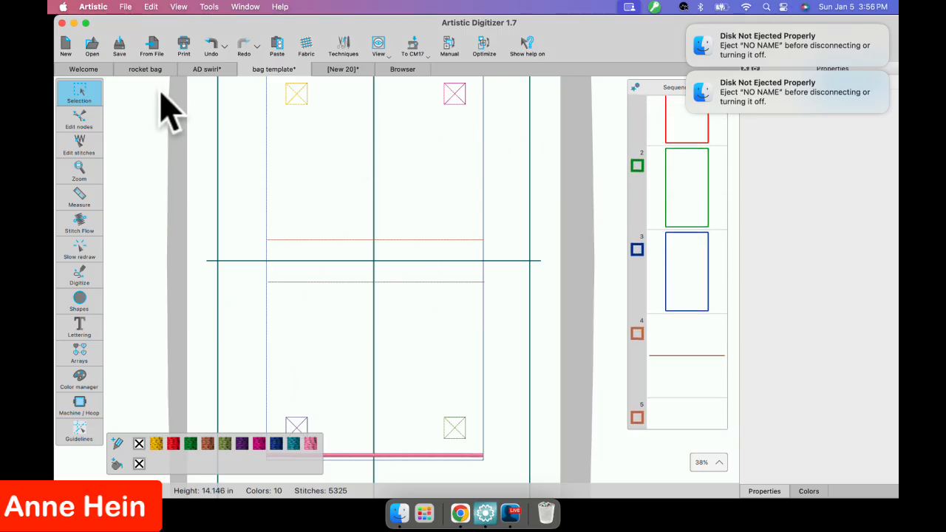
# Examine the stitching sequence of the rocket bag design from its first placement outline to its last crossed squares.
pyautogui.click(148, 69)
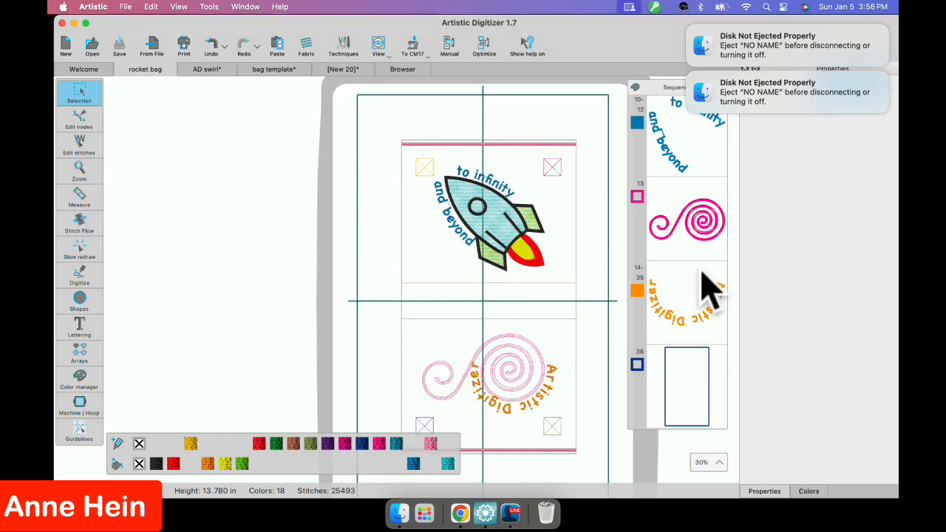
pyautogui.scroll(-3, 706, 285)
pyautogui.scroll(15, 706, 285)
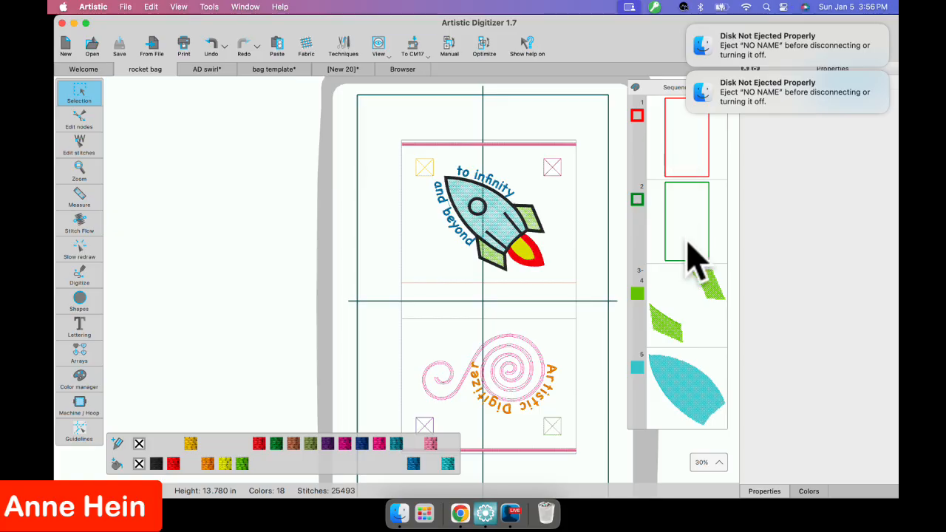
pyautogui.scroll(-5, 700, 314)
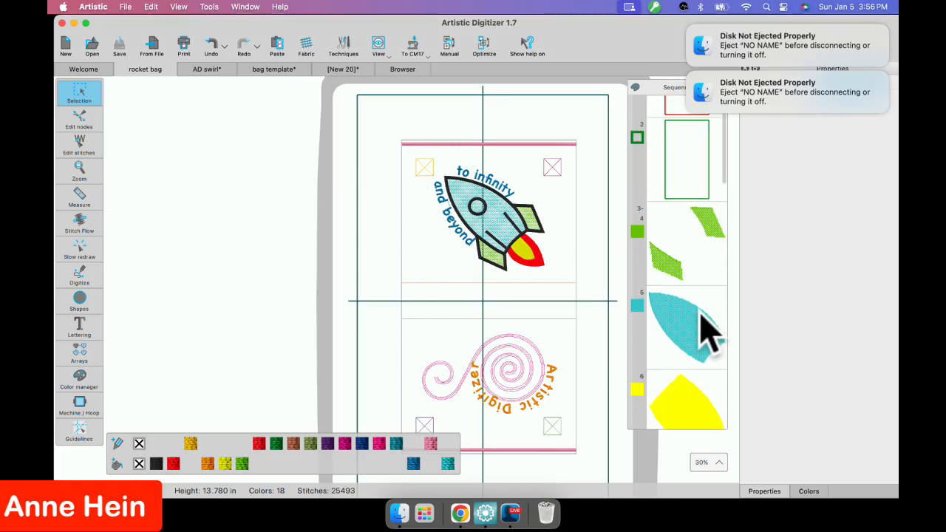
pyautogui.scroll(-10, 708, 330)
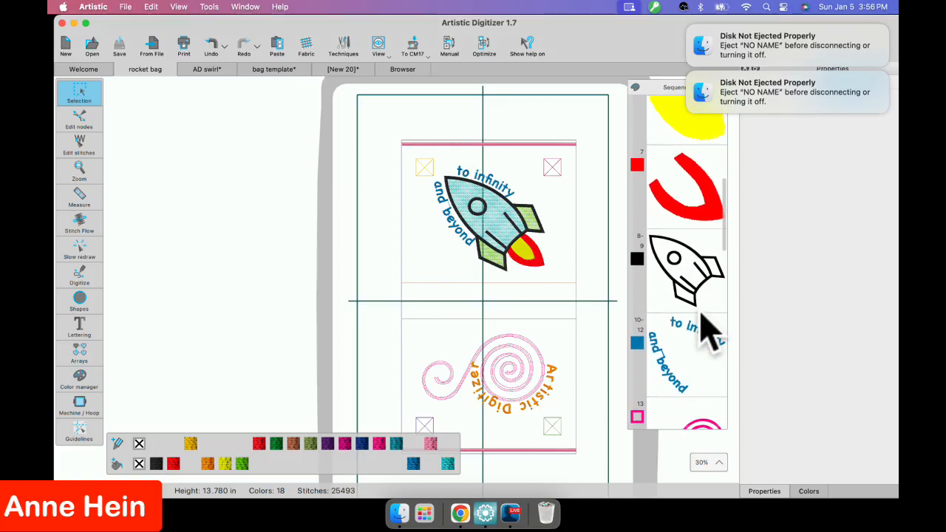
pyautogui.scroll(-3, 700, 313)
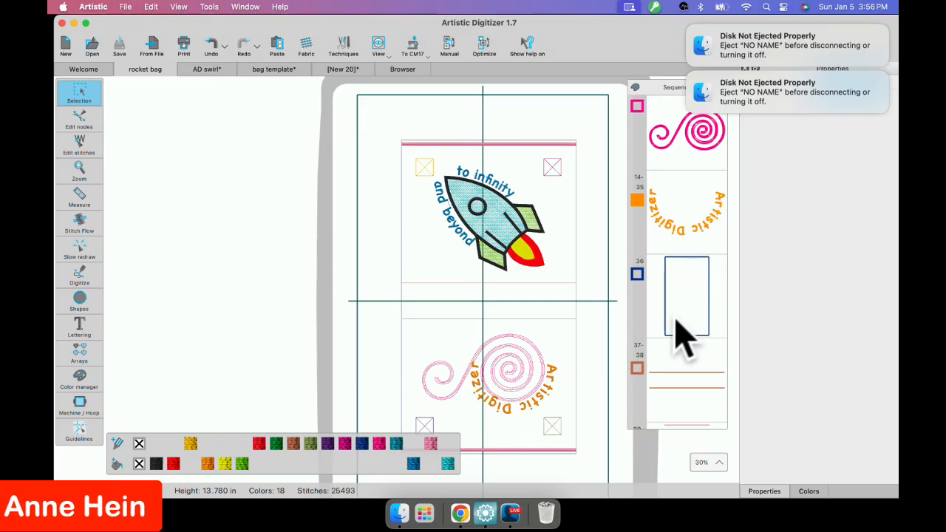
pyautogui.scroll(-10, 689, 354)
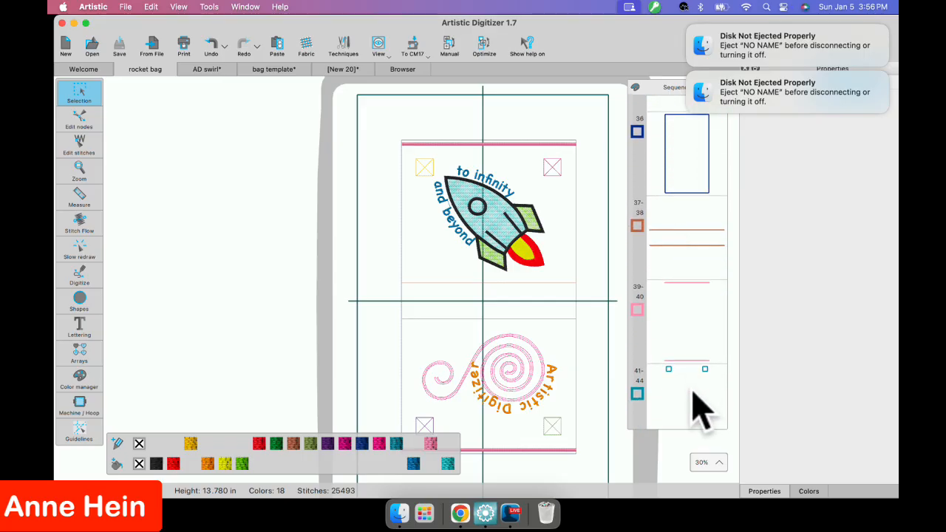
pyautogui.scroll(-4, 691, 385)
pyautogui.scroll(10, 683, 296)
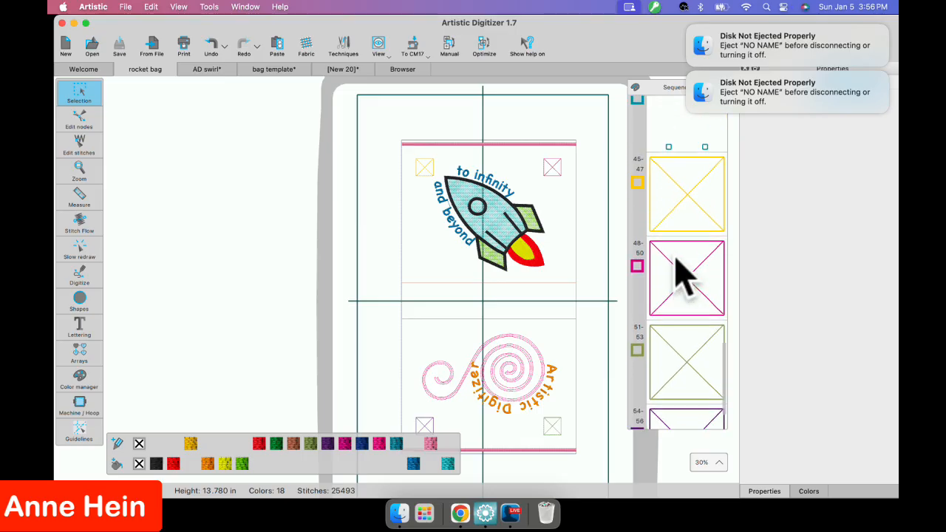
pyautogui.scroll(20, 680, 264)
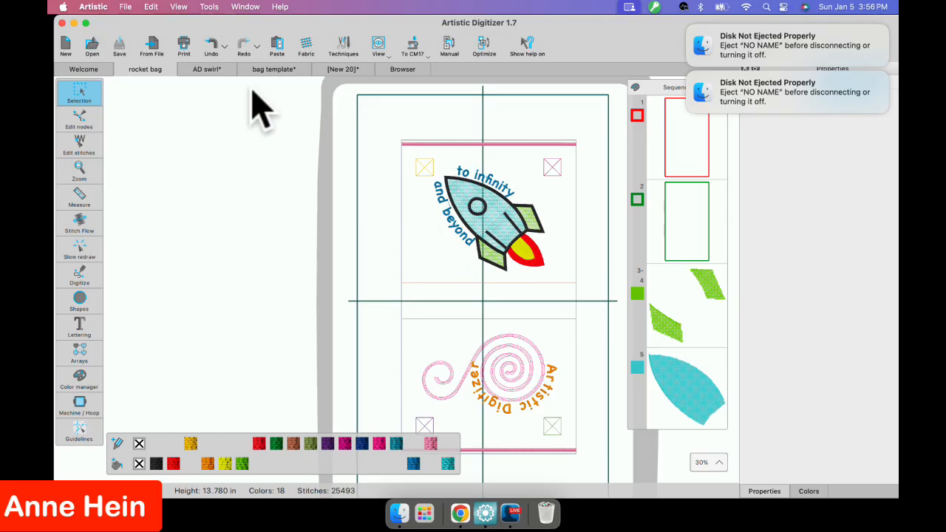
# Browse from the NO NAME drive to the Desktop's 01 January 2025 folder and open swirl.jpx.
pyautogui.click(405, 70)
pyautogui.click(427, 90)
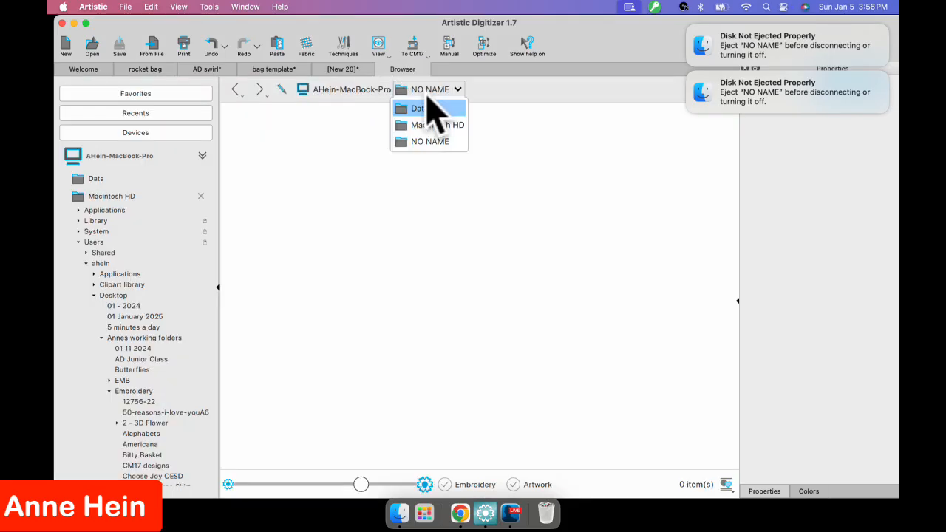
pyautogui.click(429, 142)
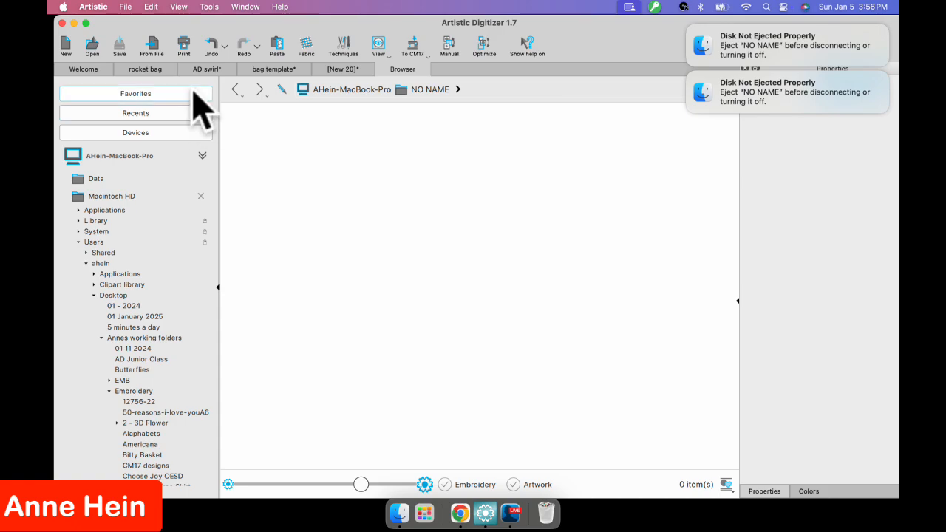
pyautogui.click(135, 94)
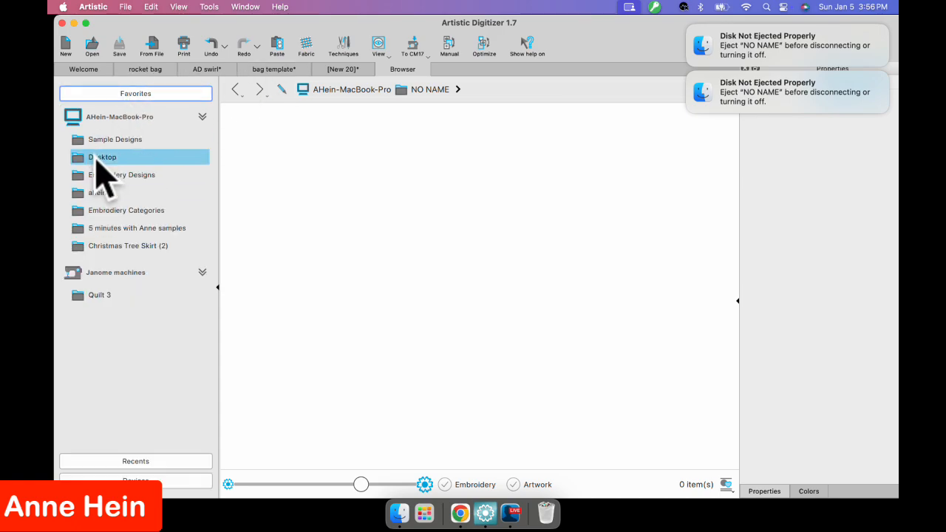
pyautogui.click(102, 157)
pyautogui.doubleClick(351, 156)
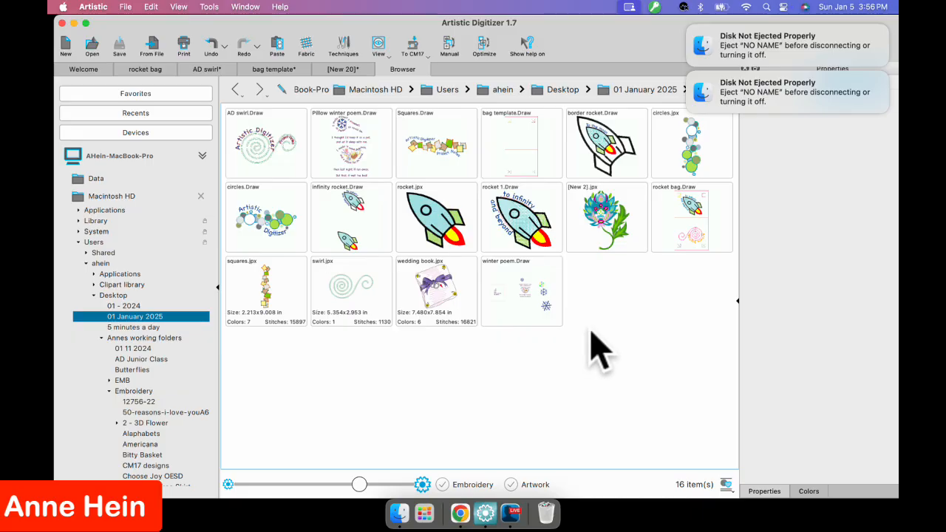
pyautogui.doubleClick(353, 299)
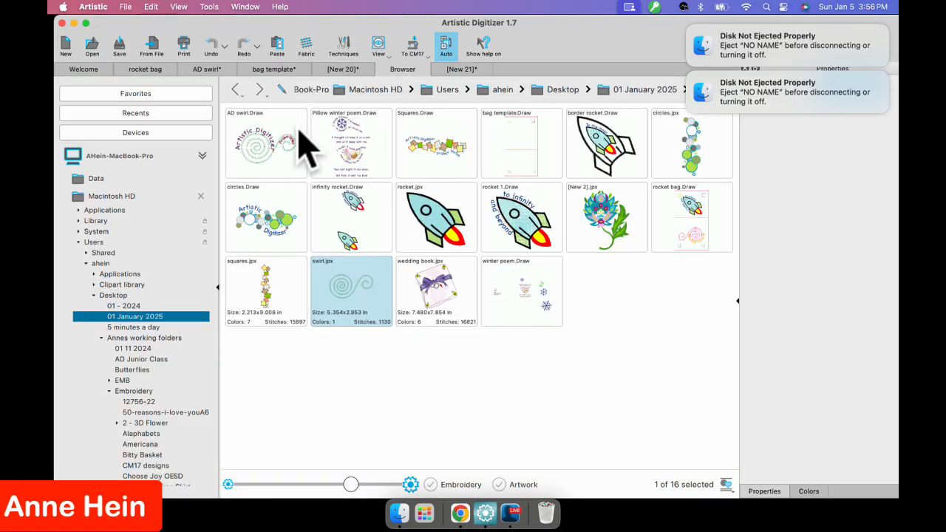
# Try to copy the AD swirl.Draw file from the browser and paste it into the open swirl.jpx design.
pyautogui.rightClick(255, 131)
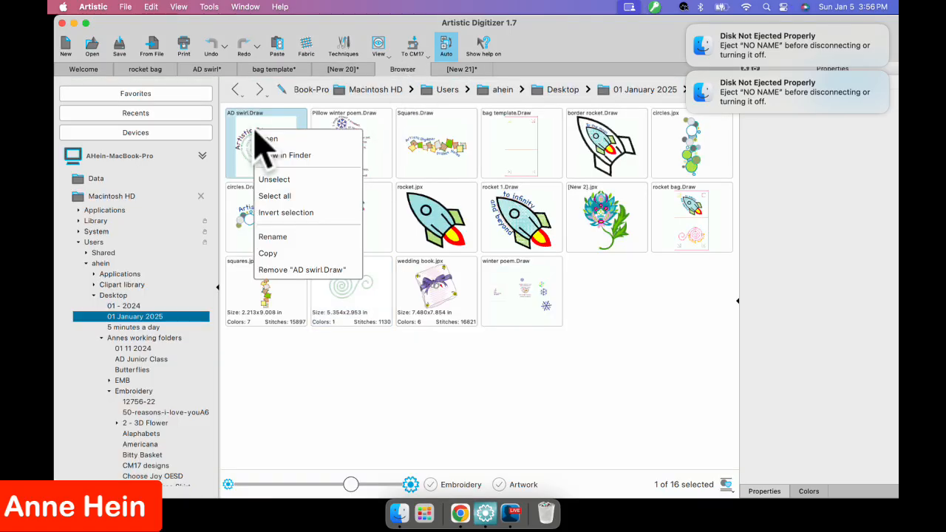
pyautogui.click(278, 254)
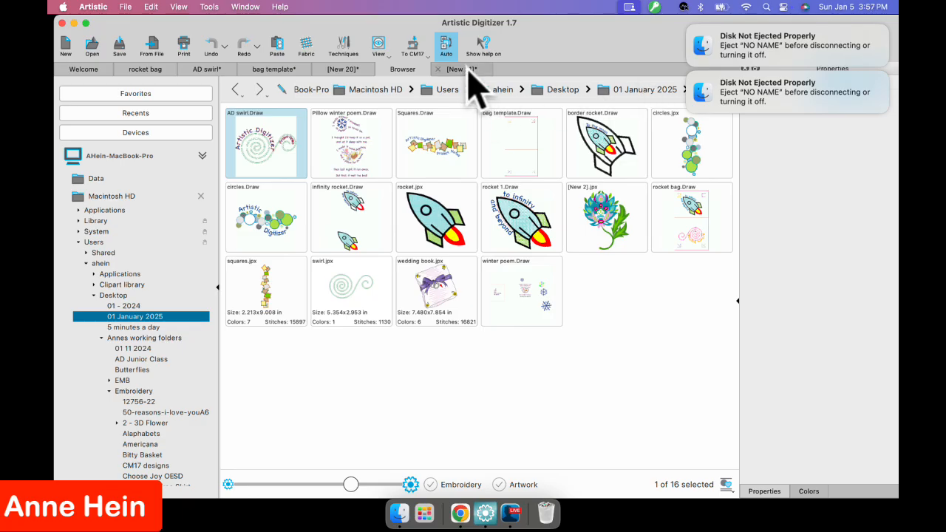
pyautogui.click(462, 69)
pyautogui.rightClick(294, 152)
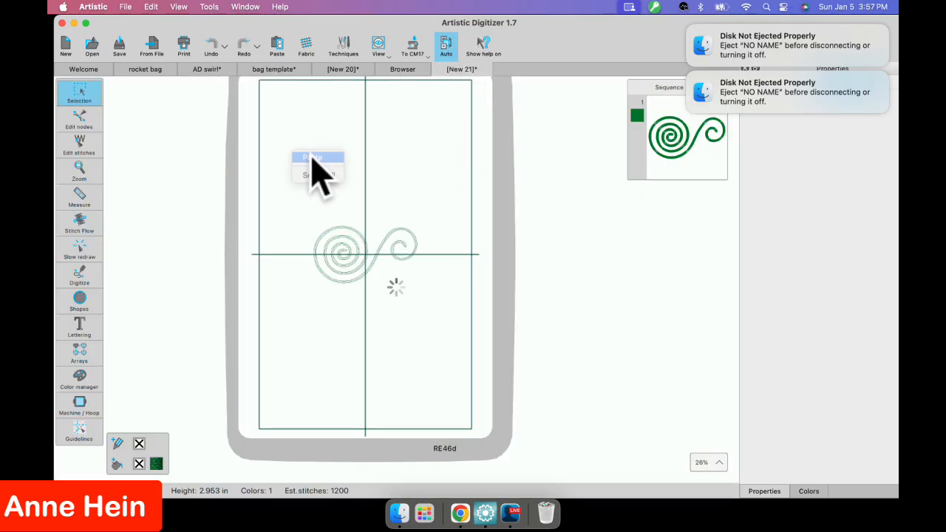
pyautogui.rightClick(325, 186)
pyautogui.click(339, 189)
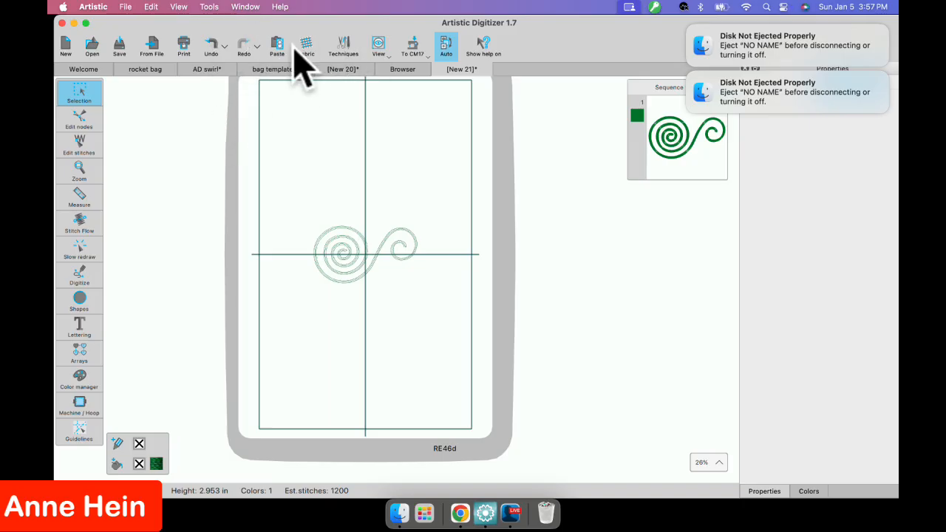
# Open AD swirl.Draw from the browser, select the swirl with both texts, and copy them.
pyautogui.click(405, 68)
pyautogui.doubleClick(284, 151)
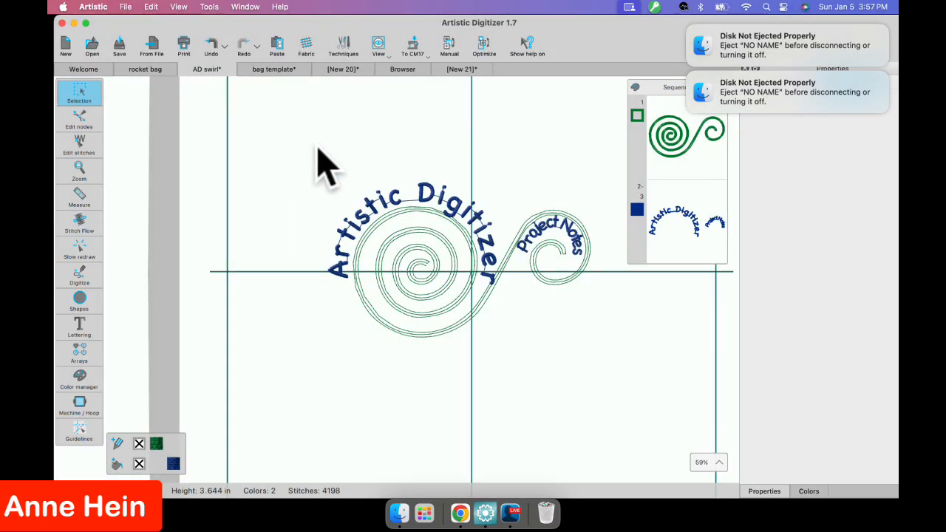
pyautogui.moveTo(285, 123); pyautogui.dragTo(633, 412)
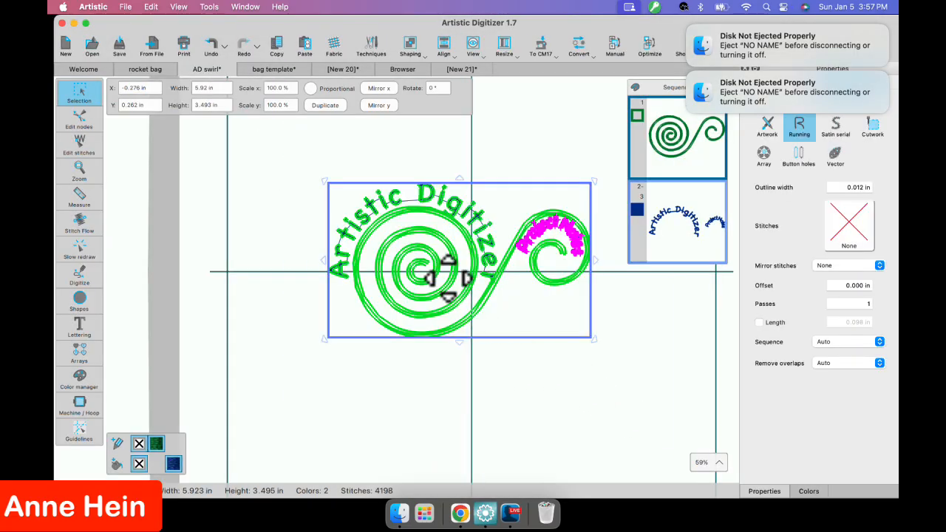
pyautogui.rightClick(435, 260)
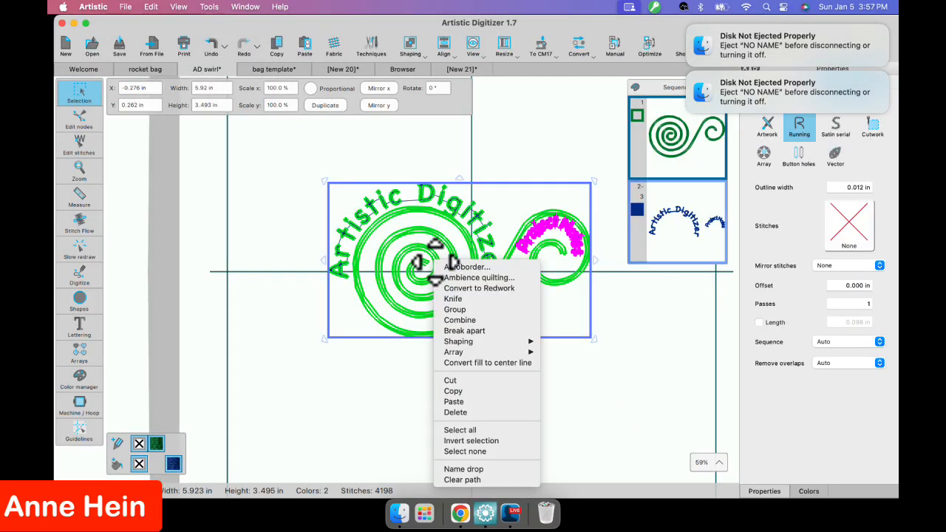
pyautogui.click(460, 391)
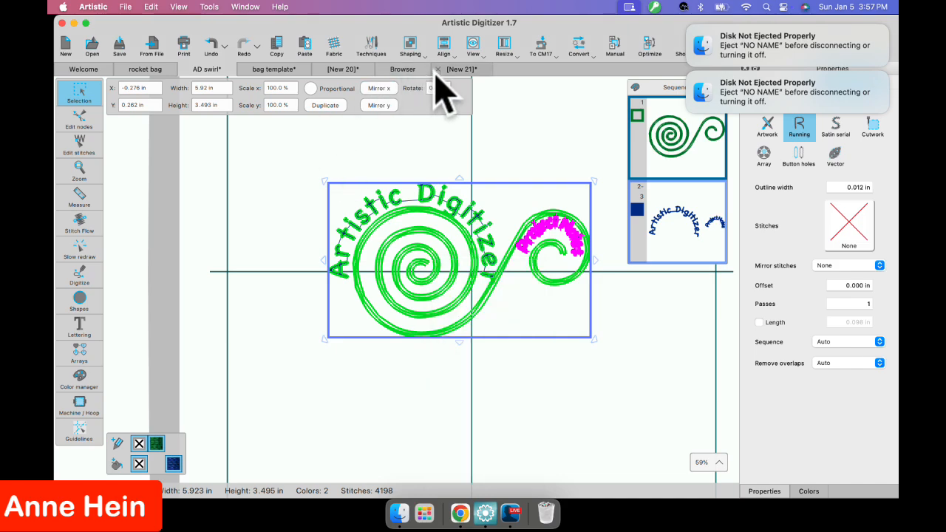
# Paste the copied AD swirl design into [New 21] and move it up about 4.25 in, above the stitch swirl.
pyautogui.click(461, 70)
pyautogui.rightClick(300, 133)
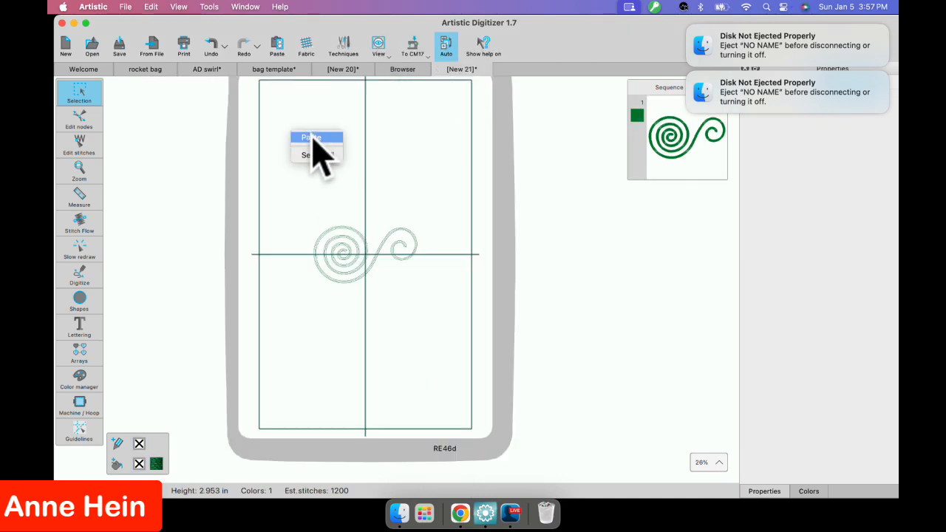
pyautogui.click(315, 138)
pyautogui.moveTo(360, 264); pyautogui.dragTo(348, 164)
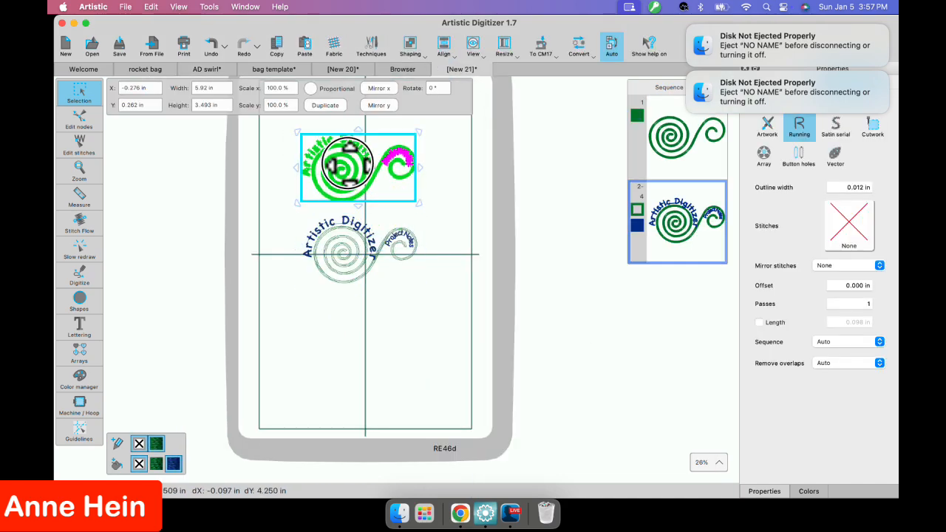
# Inspect the raw stitch swirl at the hoop's center up close and check it for editable nodes.
pyautogui.click(422, 327)
pyautogui.click(359, 281)
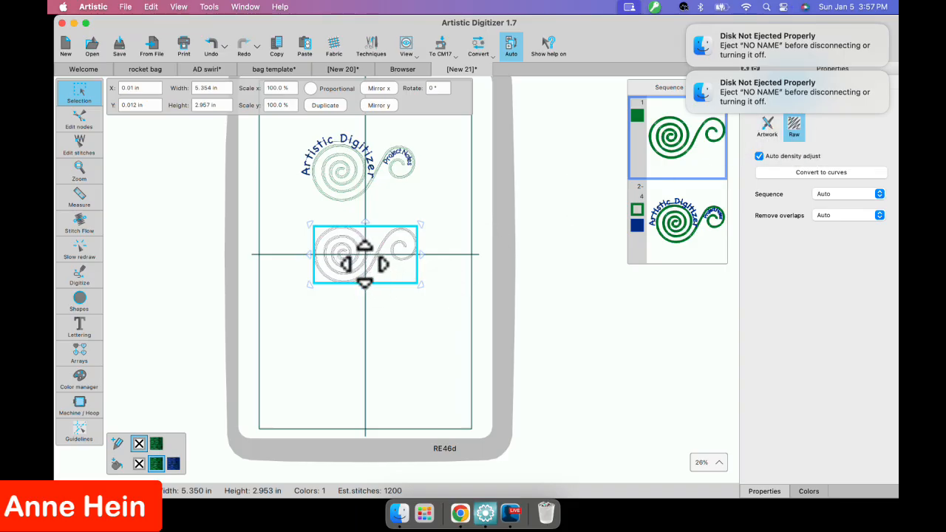
pyautogui.scroll(10, 364, 264)
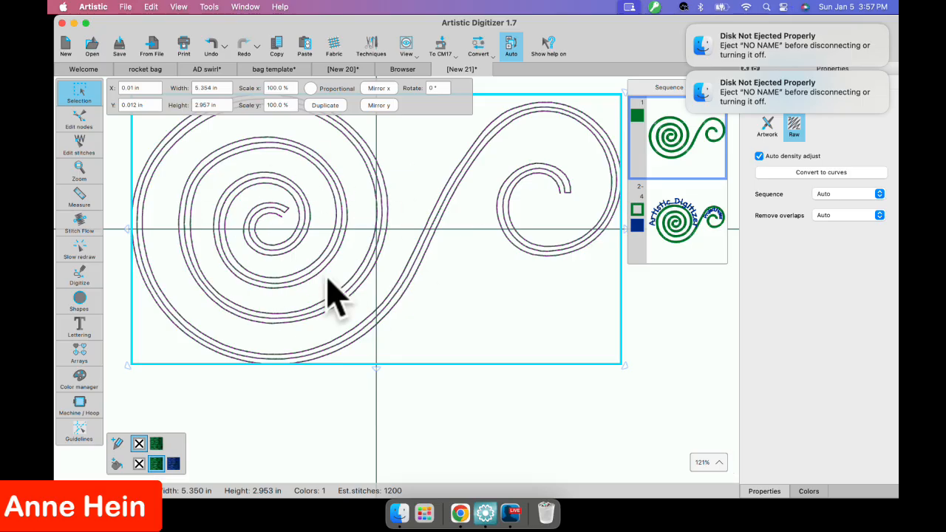
pyautogui.scroll(-3, 341, 255)
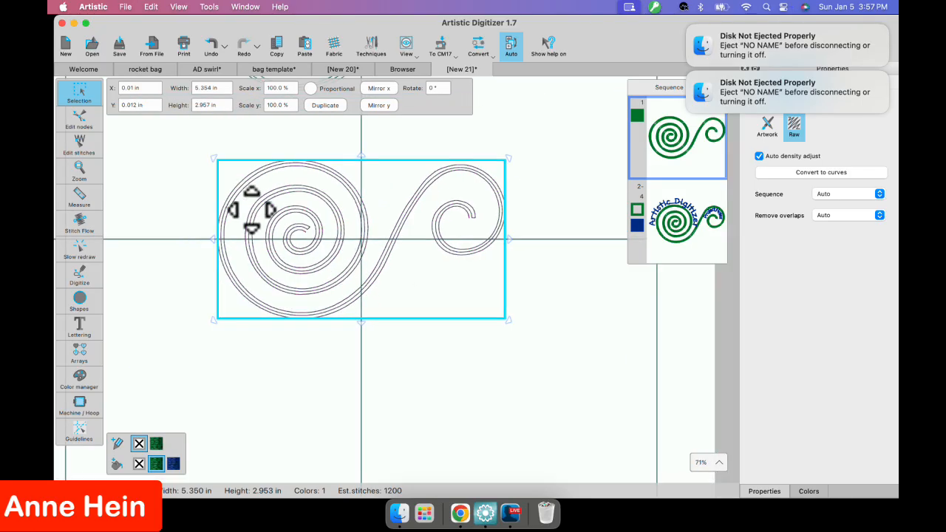
pyautogui.click(80, 120)
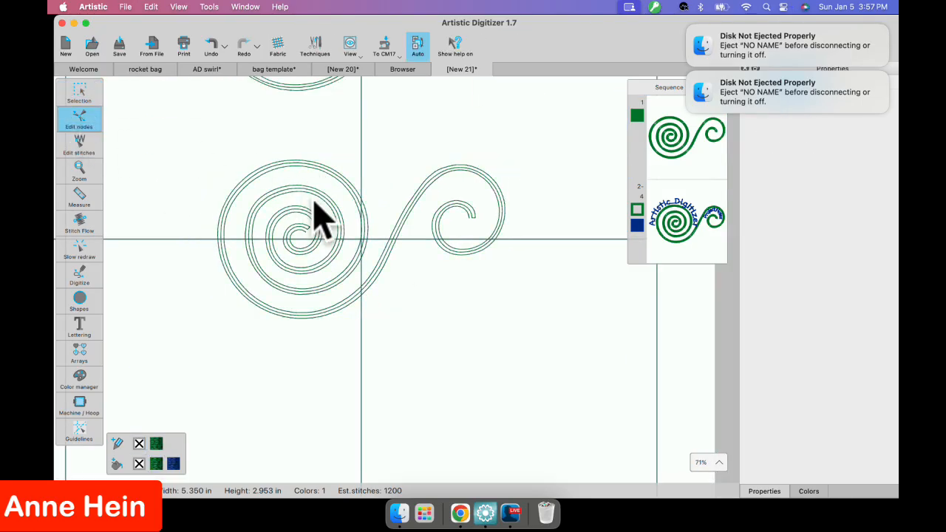
pyautogui.click(79, 92)
# Convert the raw stitch swirl at the hoop's center to curves and inspect the resulting outline.
pyautogui.click(323, 169)
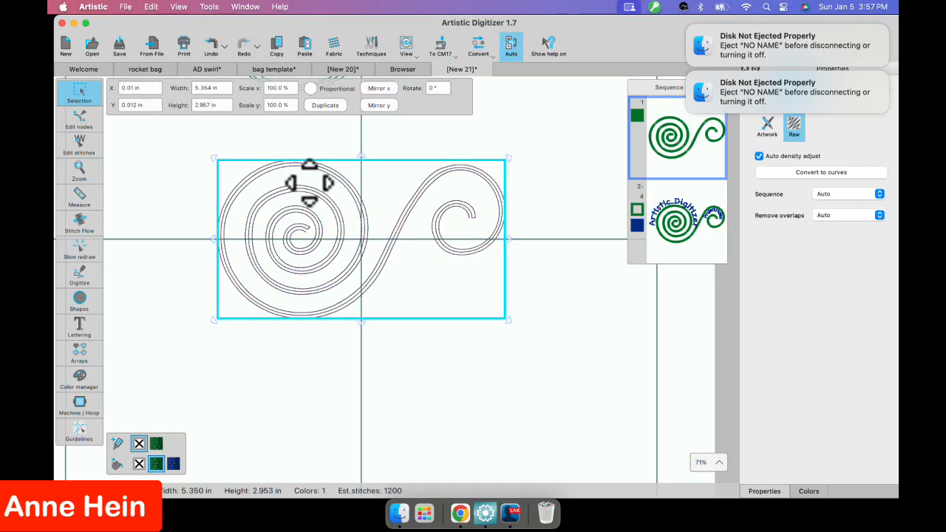
pyautogui.rightClick(309, 182)
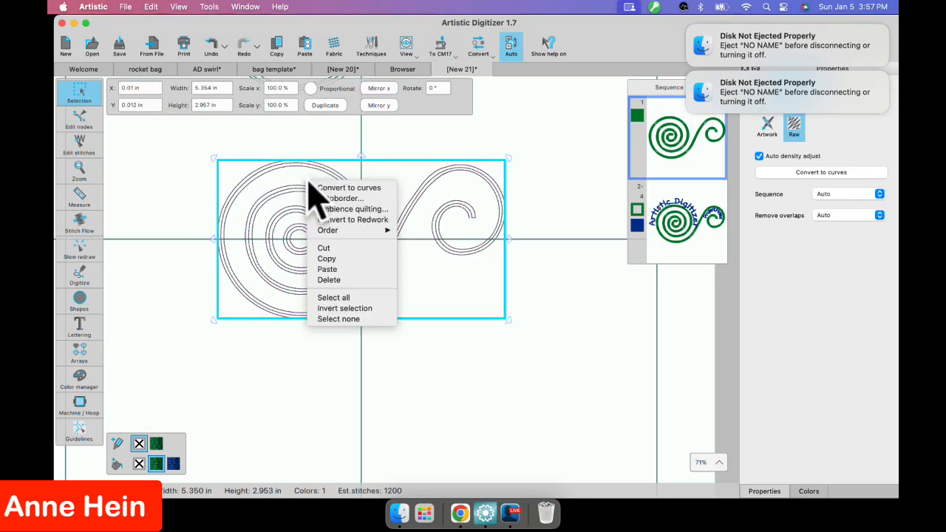
pyautogui.click(350, 193)
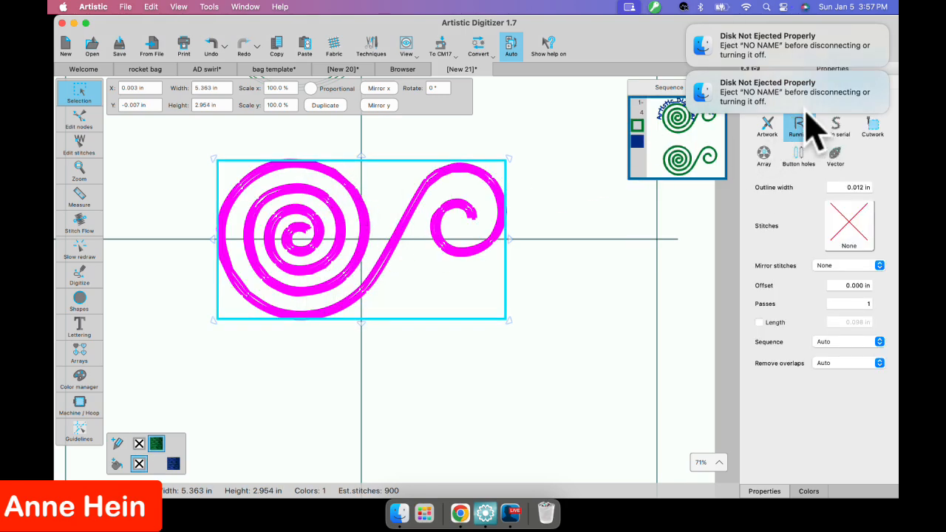
pyautogui.click(576, 247)
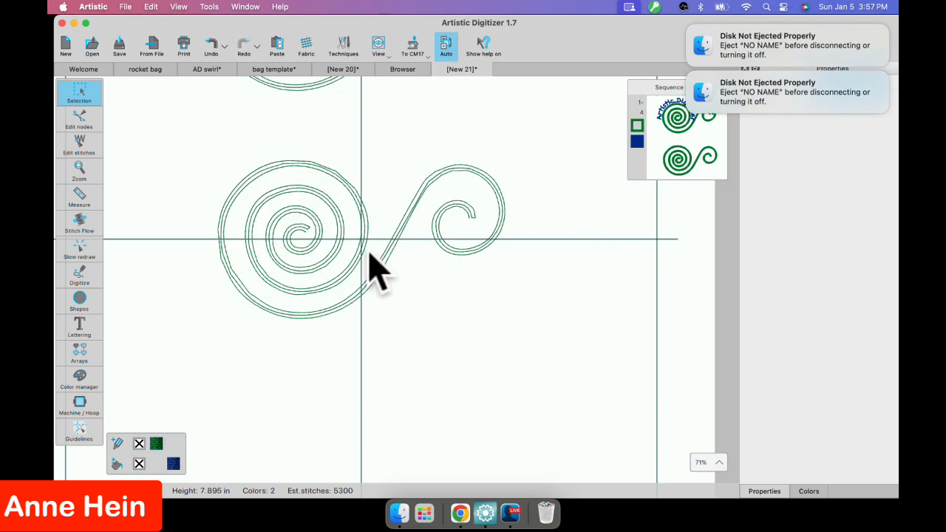
pyautogui.scroll(5, 370, 270)
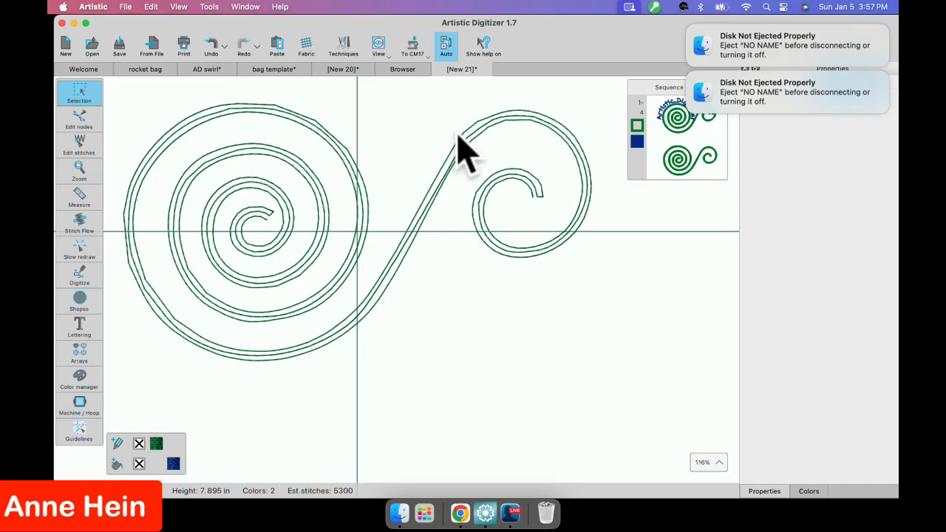
pyautogui.scroll(-6, 346, 196)
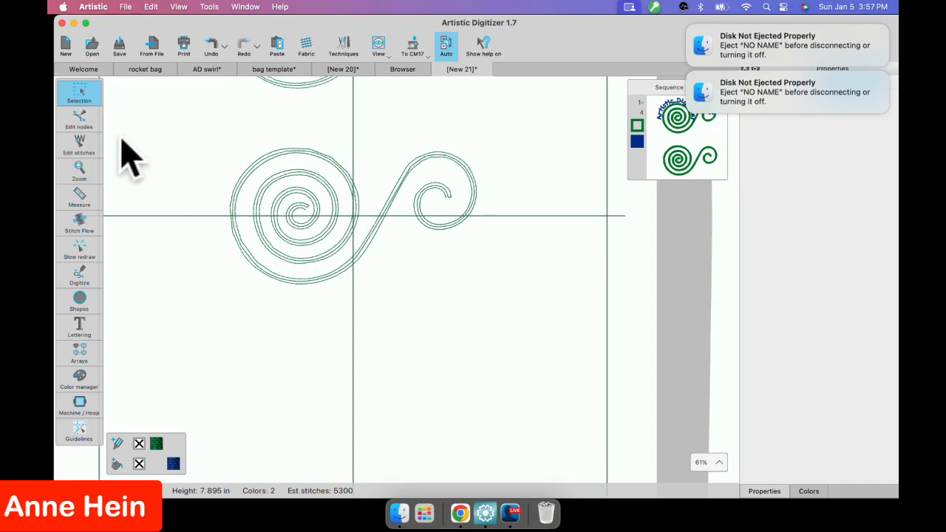
# Select the converted swirl and display its nodes for editing.
pyautogui.click(77, 122)
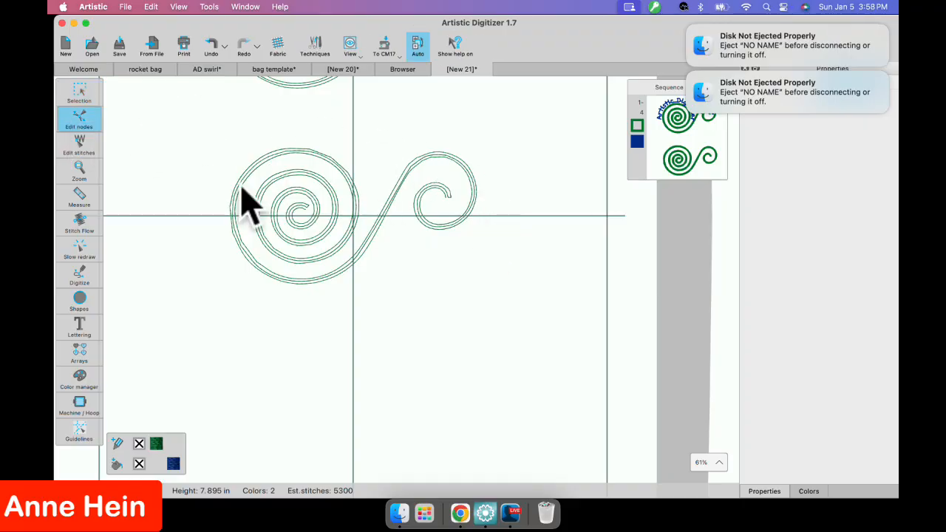
pyautogui.click(80, 93)
pyautogui.moveTo(147, 101); pyautogui.dragTo(548, 371)
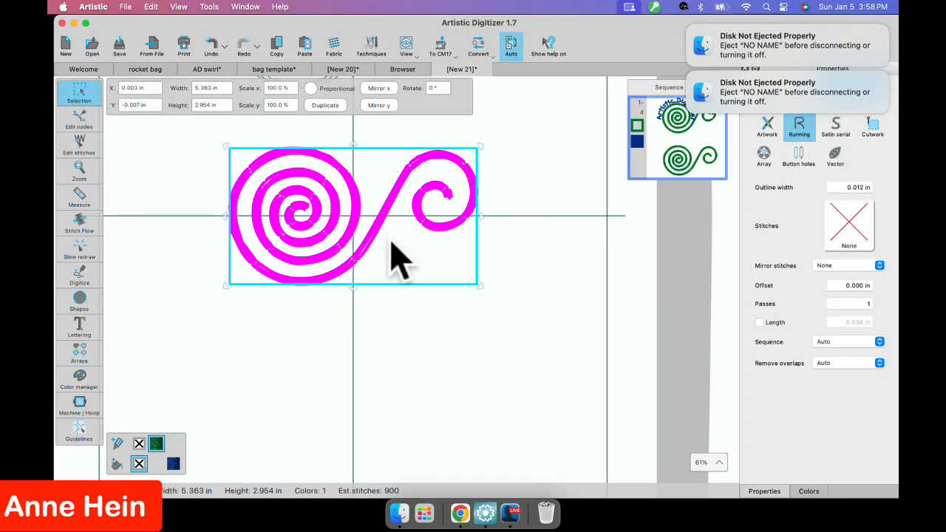
pyautogui.click(77, 119)
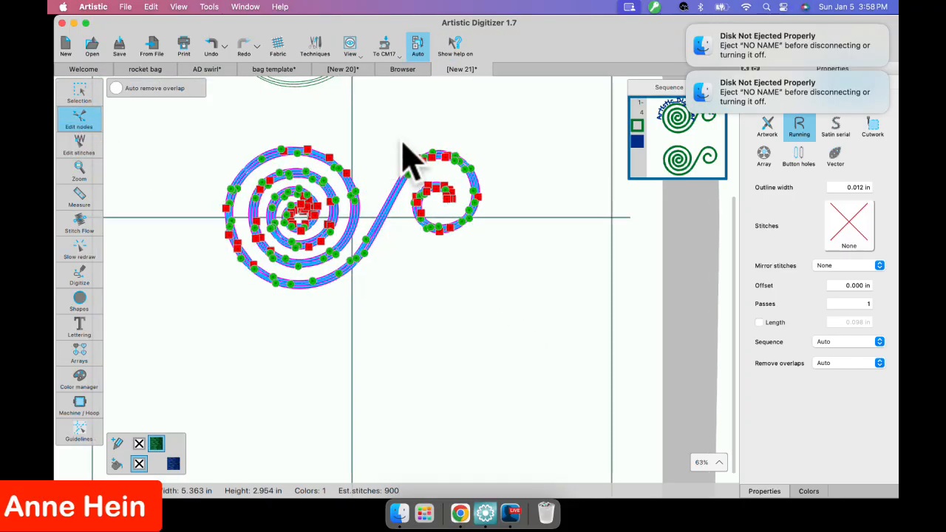
# Smooth two corner nodes along the upper edge of the converted swirl's small curl.
pyautogui.scroll(6, 408, 158)
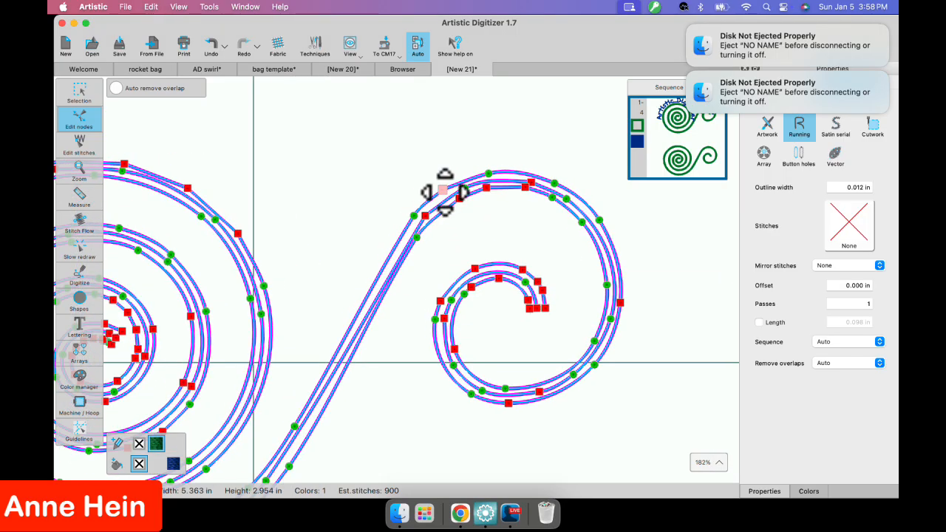
pyautogui.rightClick(443, 190)
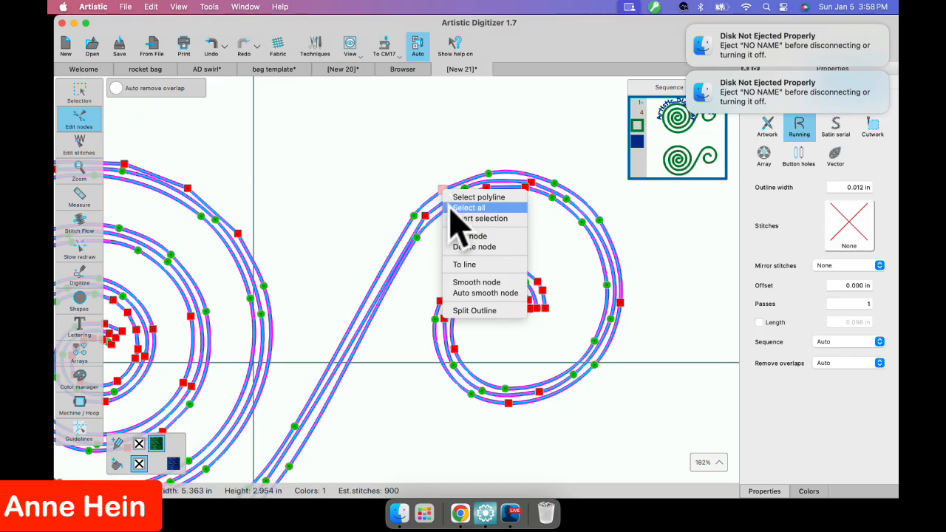
pyautogui.click(479, 282)
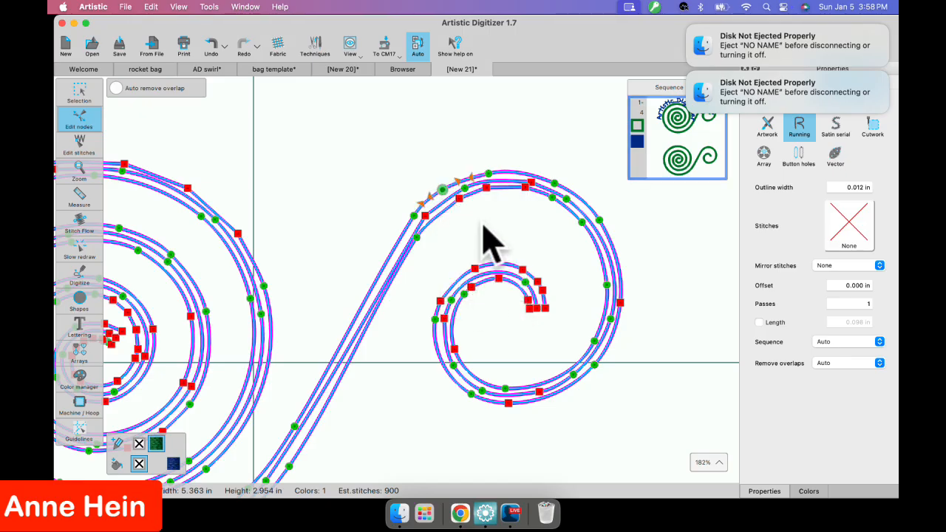
pyautogui.rightClick(534, 185)
pyautogui.click(566, 281)
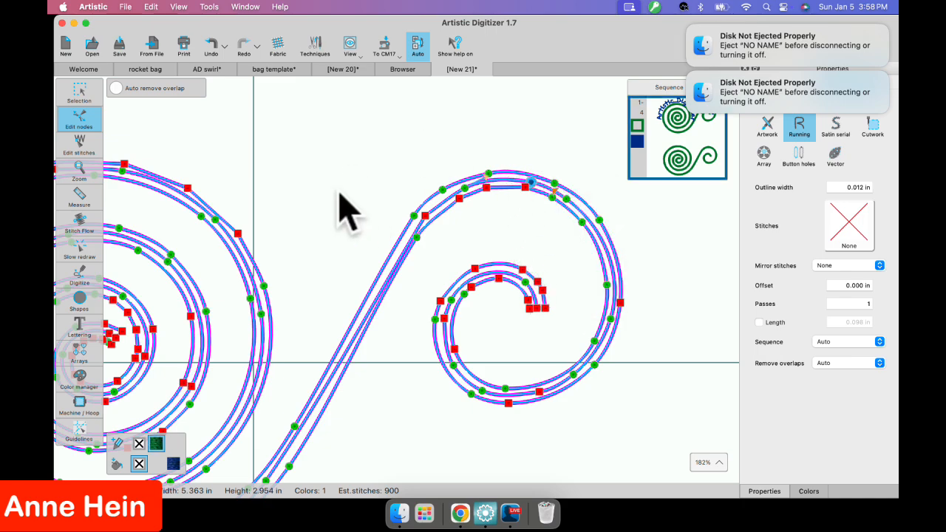
# Select all nodes of the converted swirl and convert them to smooth nodes.
pyautogui.scroll(-5, 347, 211)
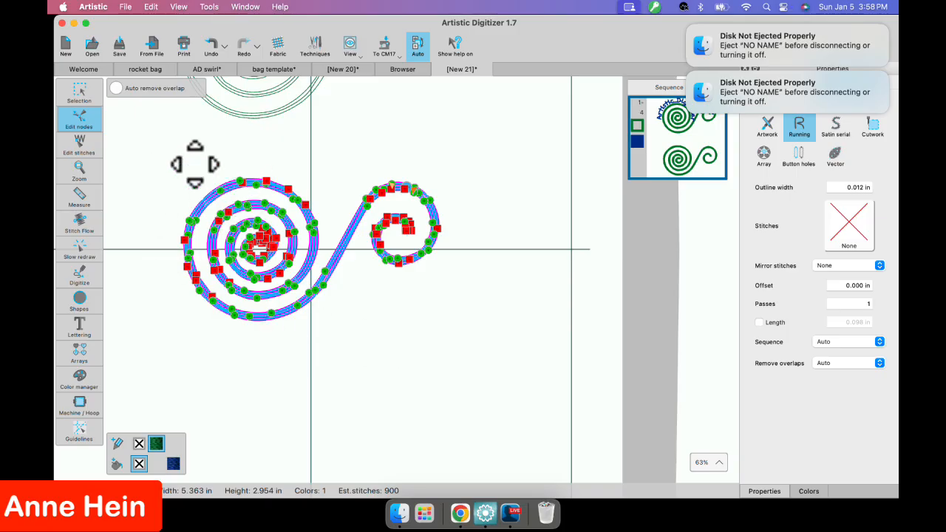
pyautogui.moveTo(127, 132); pyautogui.dragTo(519, 370)
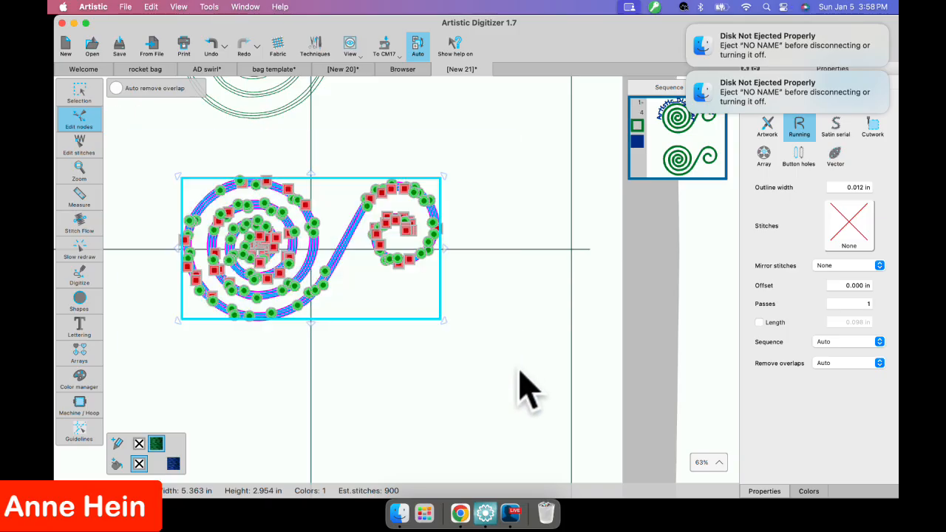
pyautogui.rightClick(333, 201)
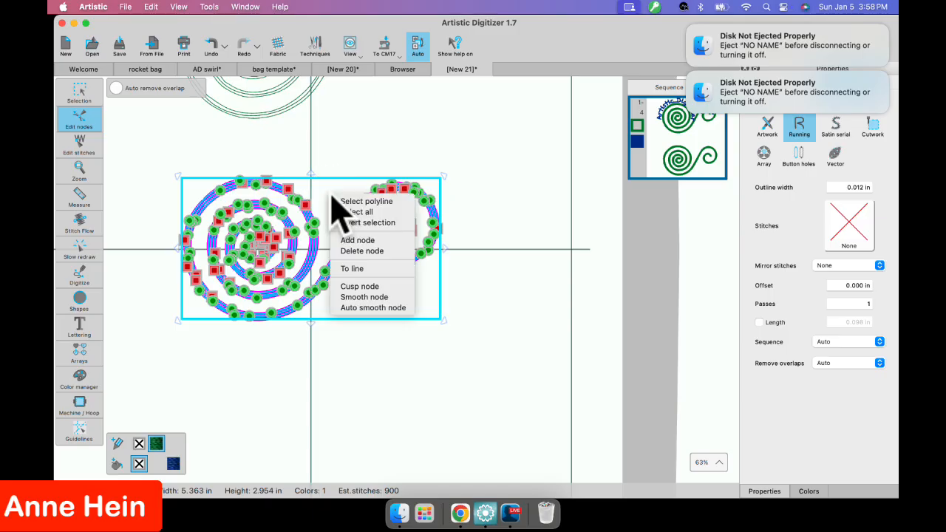
pyautogui.click(357, 297)
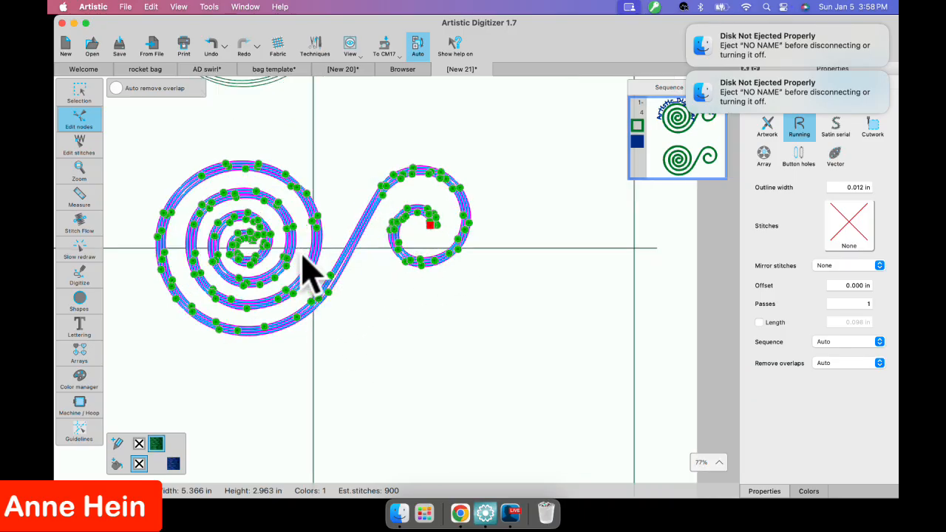
# Try reshaping the small curl's upper edge by raising one node and stretching its curve handle, and undo these changes.
pyautogui.scroll(5, 305, 244)
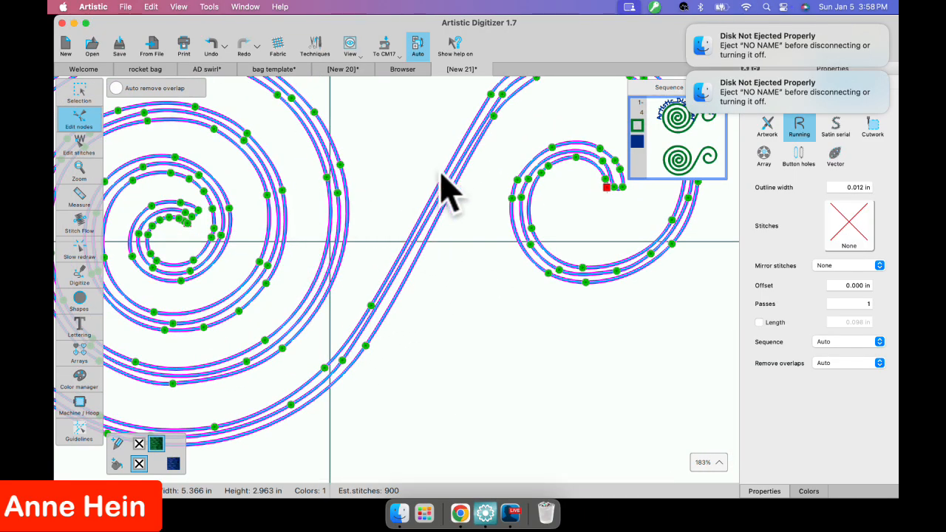
pyautogui.scroll(-2, 447, 193)
pyautogui.scroll(5, 462, 215)
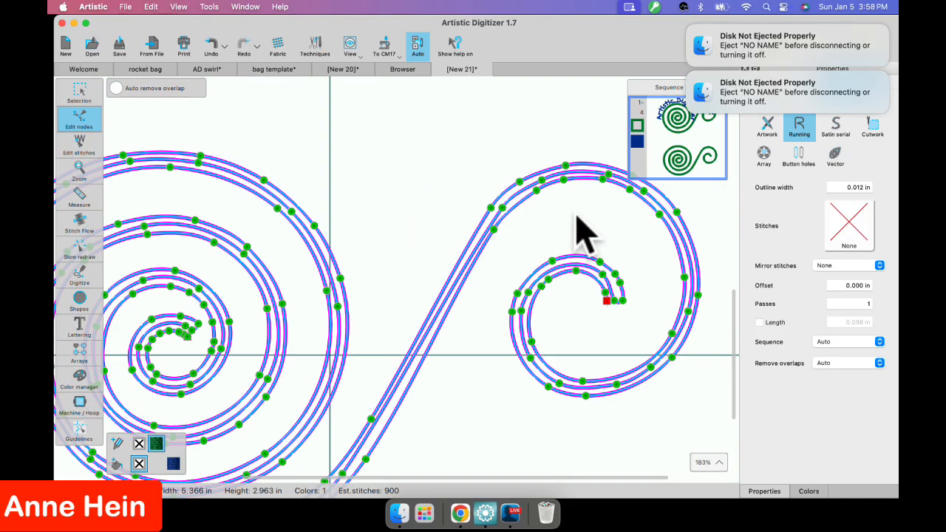
pyautogui.click(564, 157)
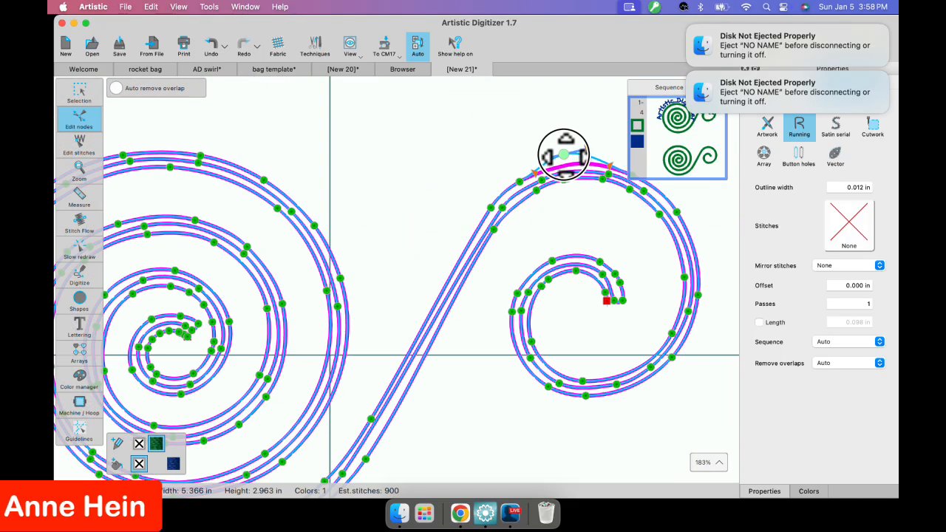
pyautogui.click(563, 156)
pyautogui.moveTo(554, 159); pyautogui.dragTo(495, 158)
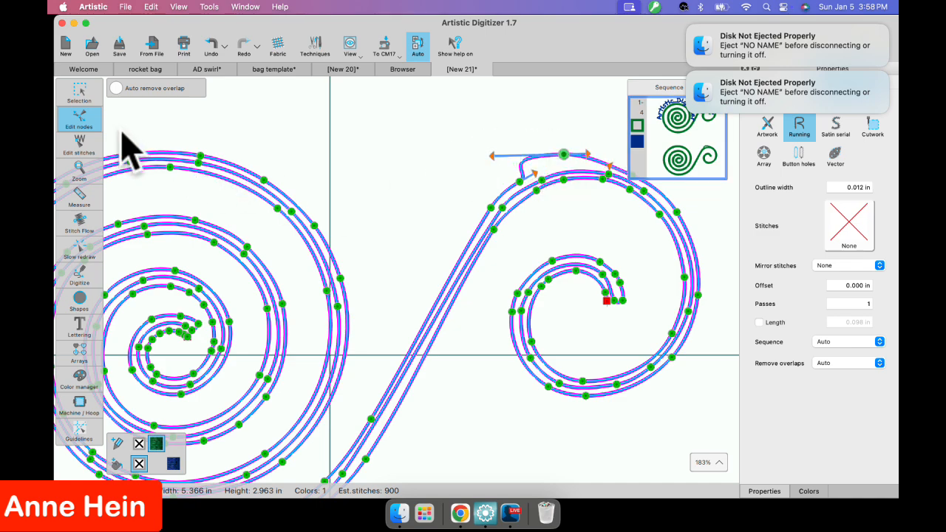
pyautogui.click(212, 46)
pyautogui.click(212, 45)
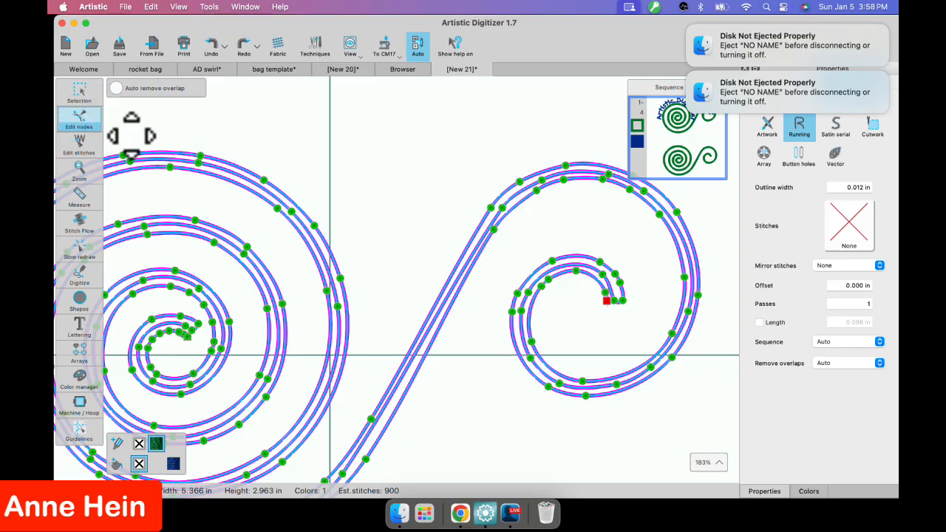
# Select all nodes of the converted swirl and convert them to auto smooth nodes.
pyautogui.scroll(-5, 221, 163)
pyautogui.scroll(-4, 221, 147)
pyautogui.hscroll(2, 228, 151)
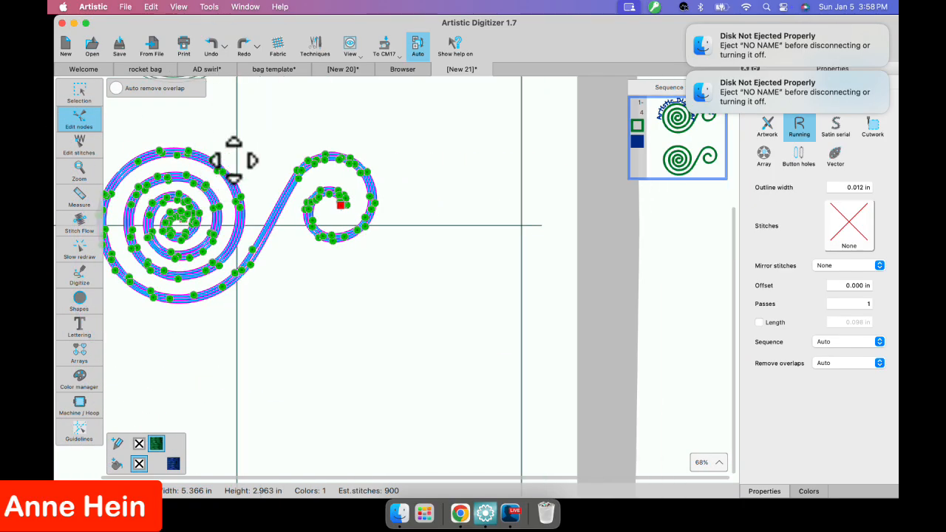
pyautogui.hscroll(-7, 230, 155)
pyautogui.moveTo(199, 109); pyautogui.dragTo(544, 392)
pyautogui.rightClick(425, 232)
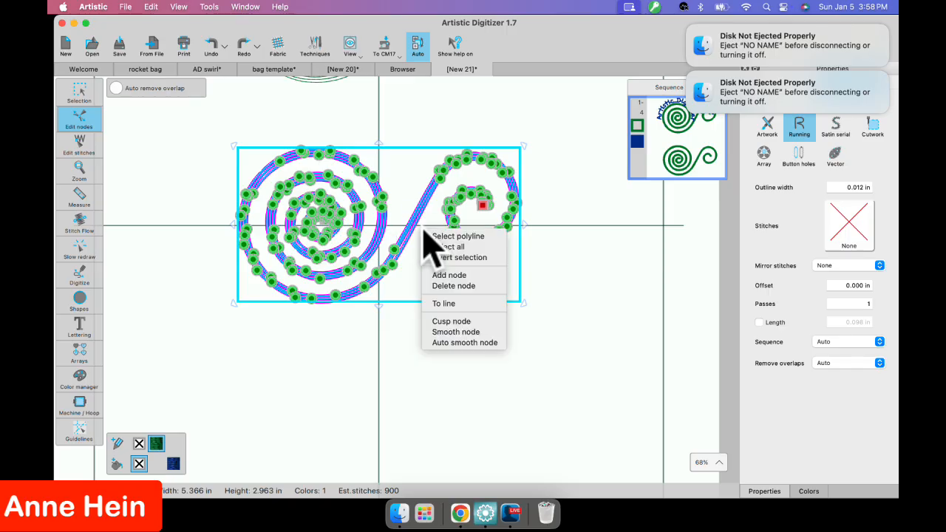
pyautogui.click(456, 343)
pyautogui.click(433, 345)
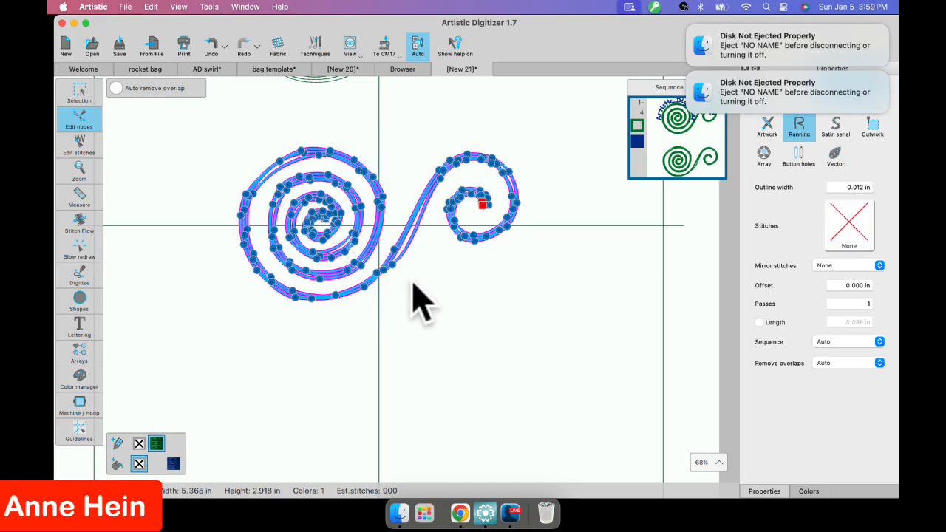
# Reposition nodes along the upper arc and right side of the large spiral's outer turn, spreading its outline strands apart.
pyautogui.scroll(5, 381, 148)
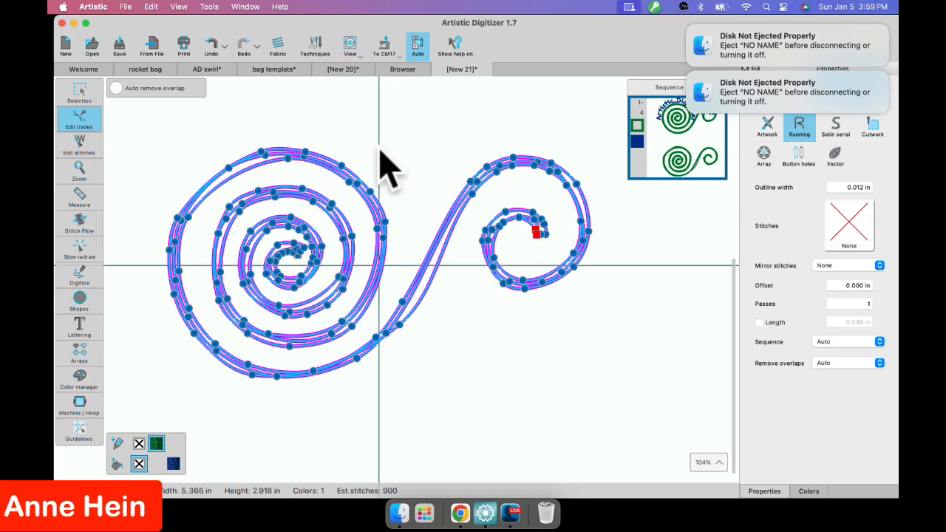
pyautogui.click(197, 171)
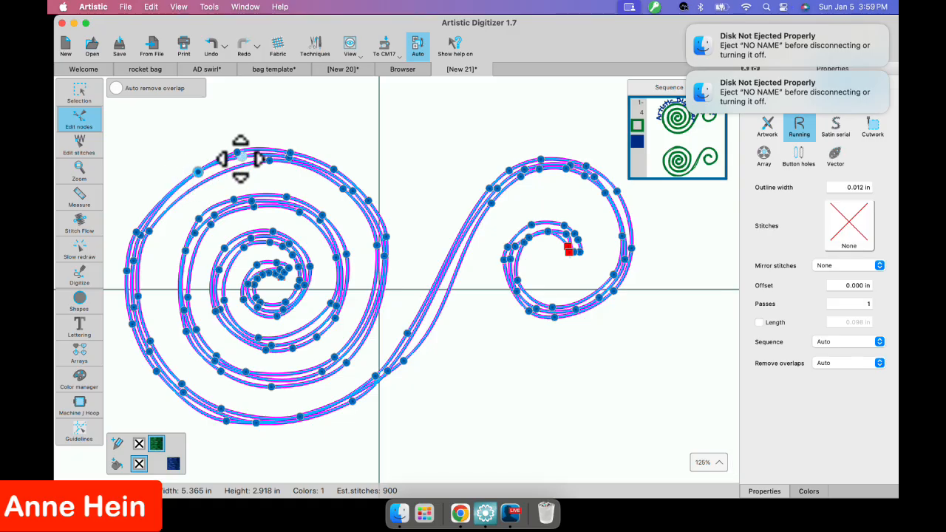
pyautogui.moveTo(236, 153); pyautogui.dragTo(191, 169)
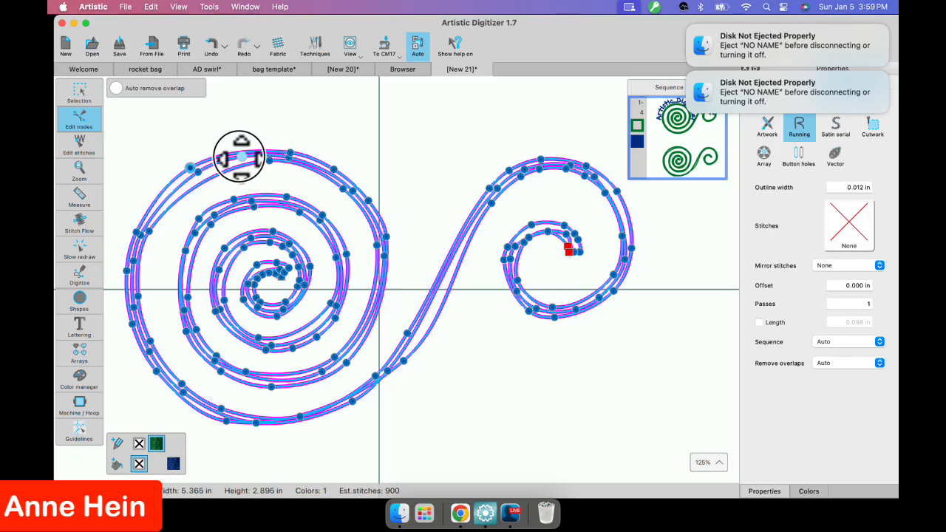
pyautogui.click(242, 157)
pyautogui.moveTo(269, 163); pyautogui.dragTo(218, 176)
pyautogui.moveTo(344, 189); pyautogui.dragTo(306, 177)
pyautogui.moveTo(377, 242)
pyautogui.mouseDown()
pyautogui.moveTo(359, 246)
pyautogui.moveTo(362, 237)
pyautogui.mouseUp()
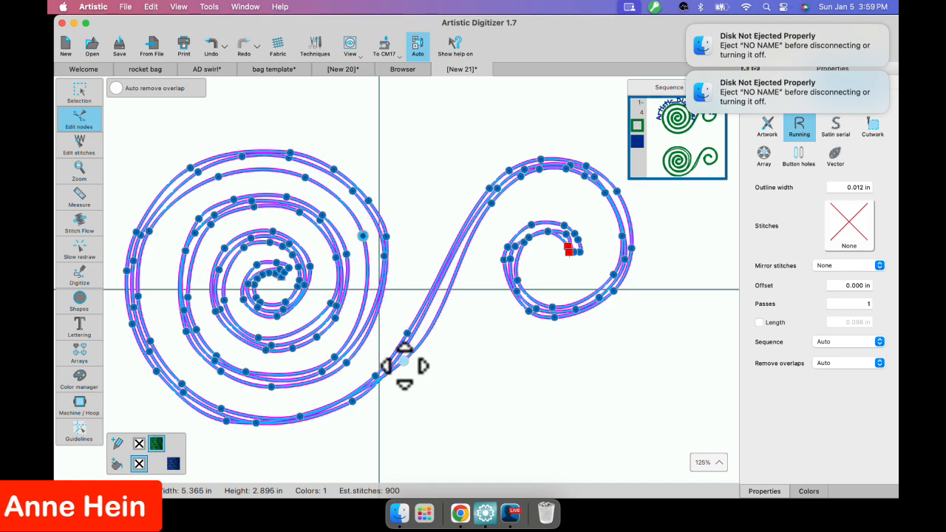
# Reposition a node on the stem joining the two spirals and one along the large spiral's lower edge.
pyautogui.moveTo(404, 364); pyautogui.dragTo(431, 326)
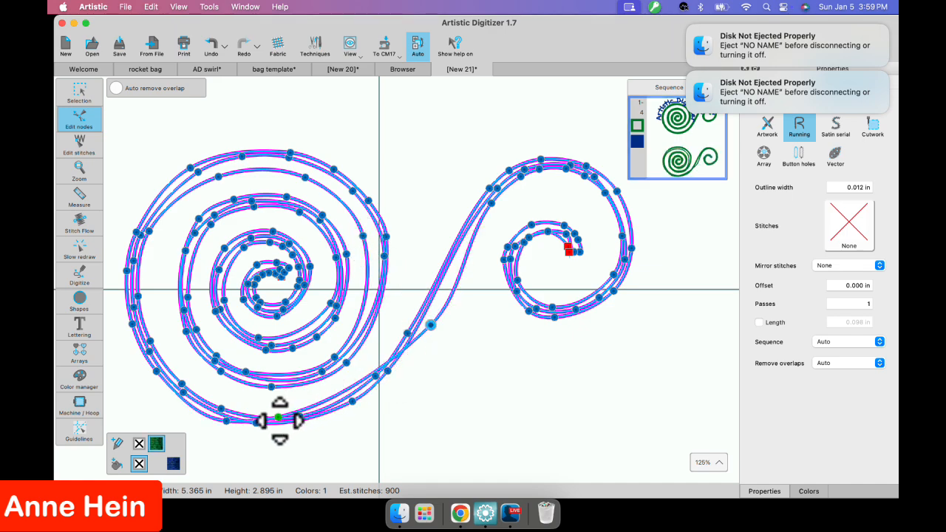
pyautogui.moveTo(227, 422); pyautogui.dragTo(287, 342)
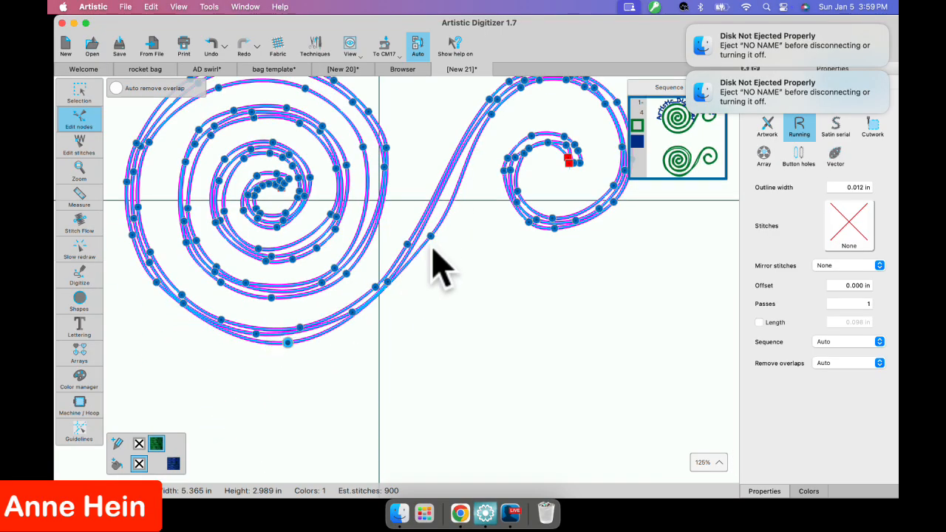
pyautogui.moveTo(431, 235); pyautogui.dragTo(408, 273)
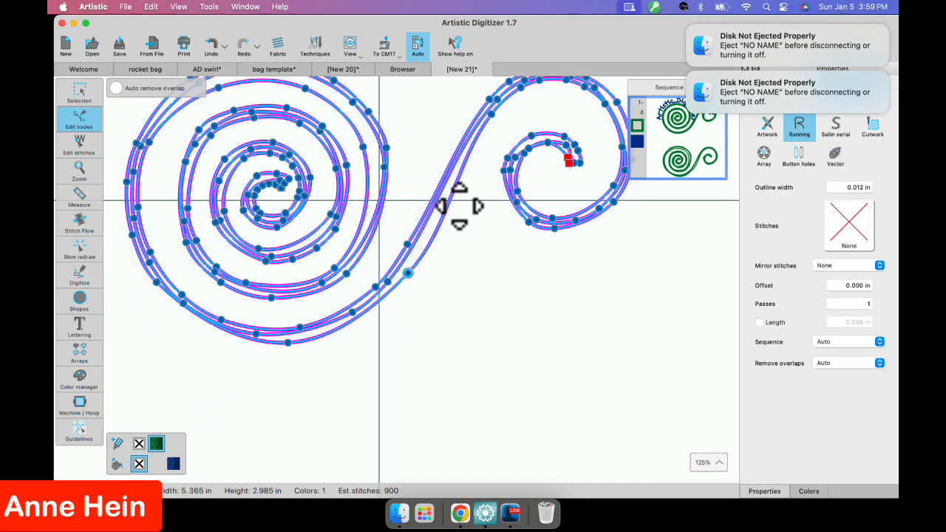
# Leave node editing and deselect the reshaped swirl to compare it with the lettered swirl above.
pyautogui.scroll(-1, 362, 321)
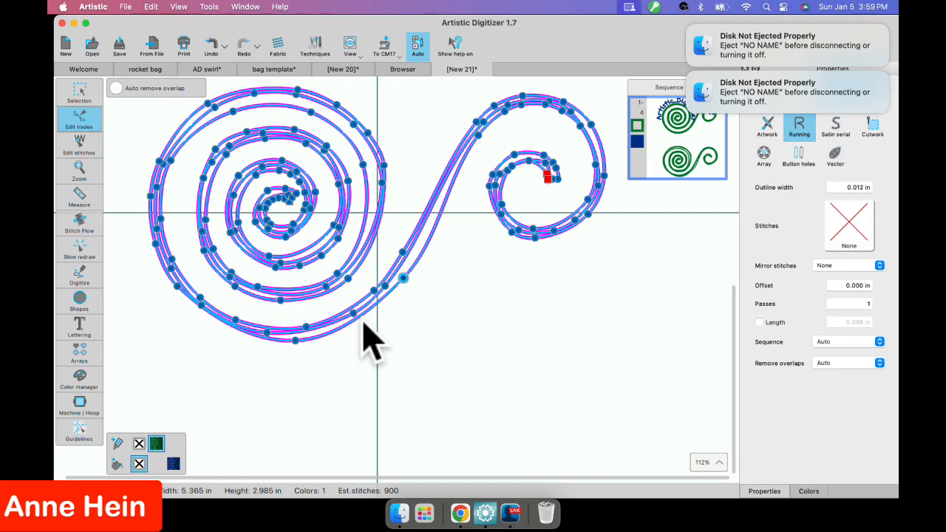
pyautogui.scroll(-1, 363, 320)
pyautogui.scroll(3, 363, 319)
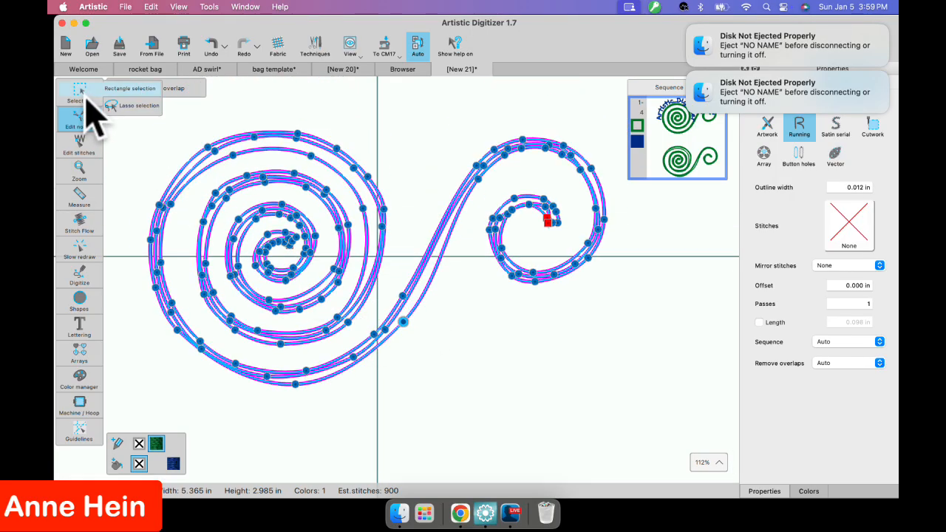
pyautogui.click(80, 94)
pyautogui.scroll(-1, 440, 355)
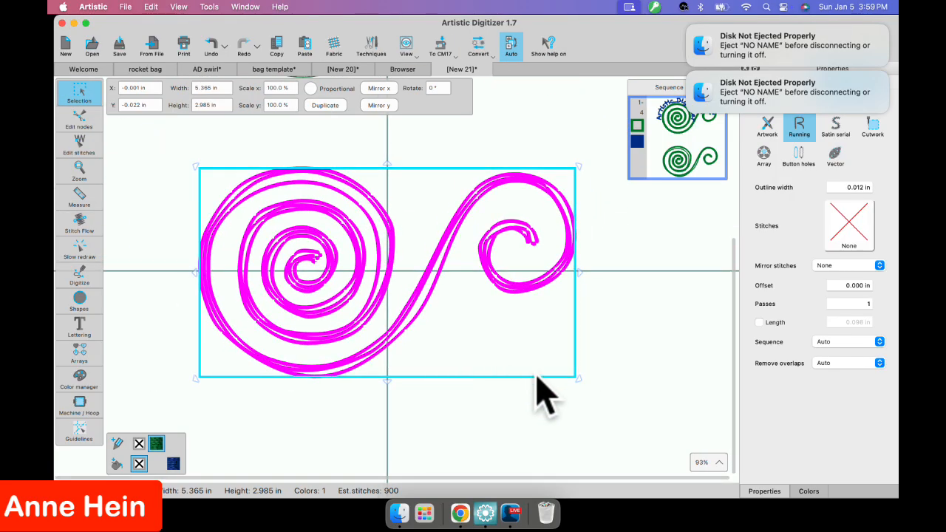
pyautogui.click(633, 363)
pyautogui.scroll(-2, 399, 218)
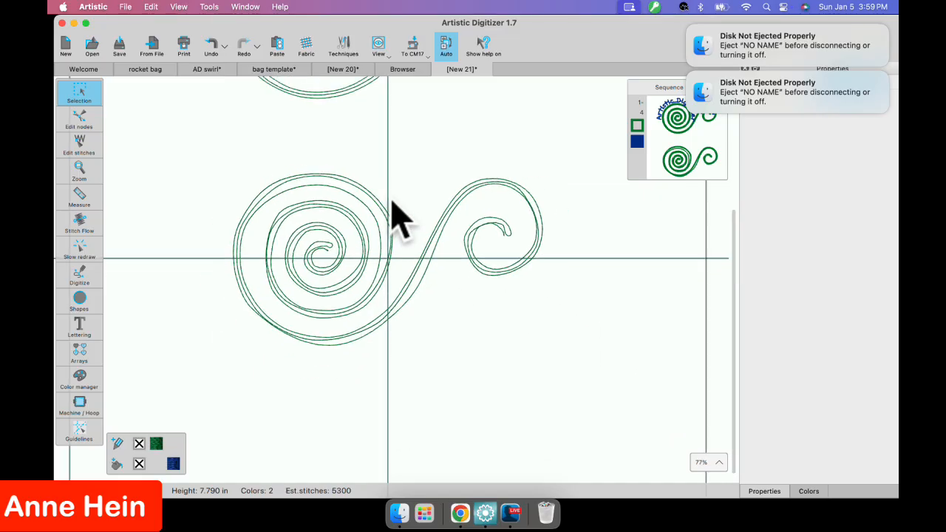
pyautogui.scroll(4, 397, 207)
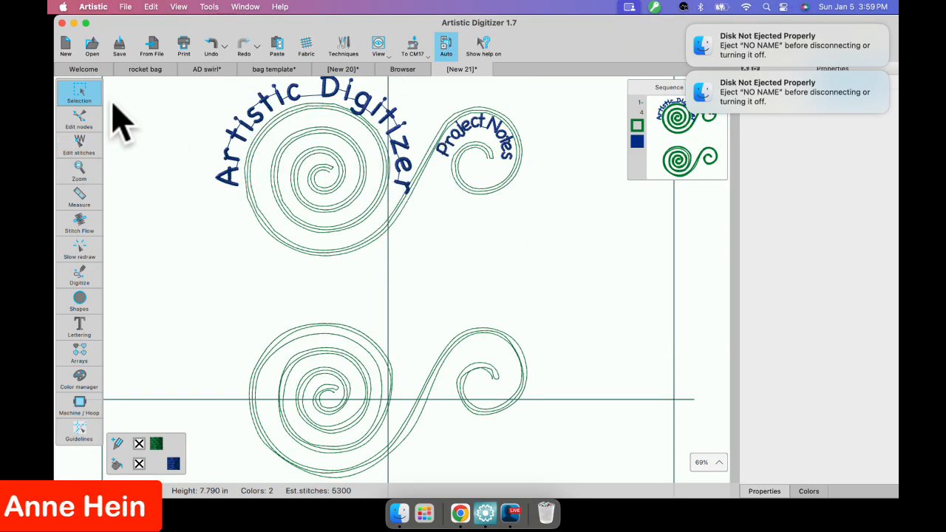
# Start the Text tool and browse the TrueType and embroidery fonts for lettering, keeping Chalkboard.
pyautogui.click(79, 327)
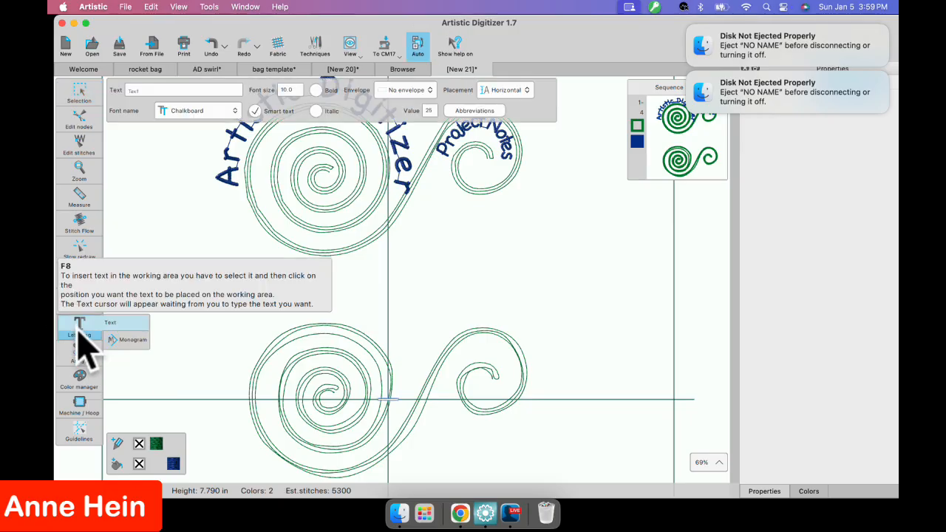
pyautogui.click(235, 111)
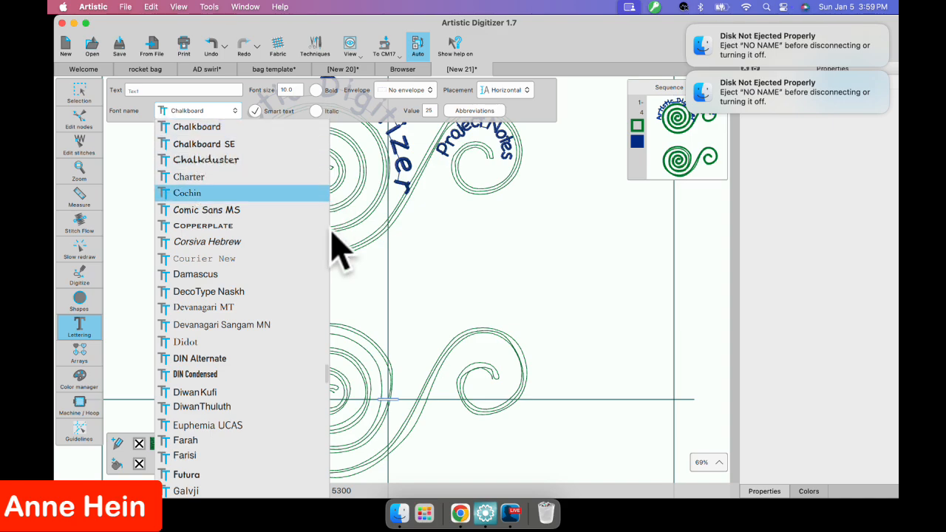
pyautogui.moveTo(326, 370); pyautogui.dragTo(332, 249)
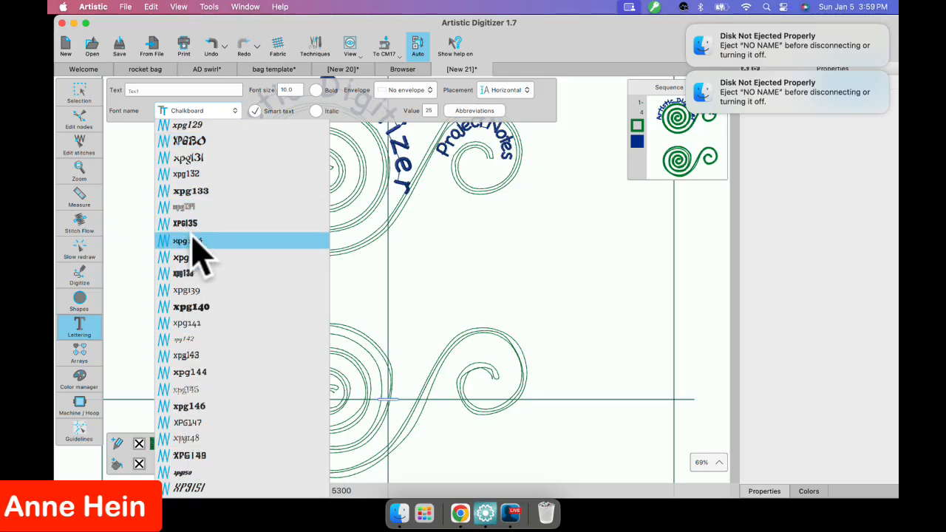
pyautogui.click(202, 111)
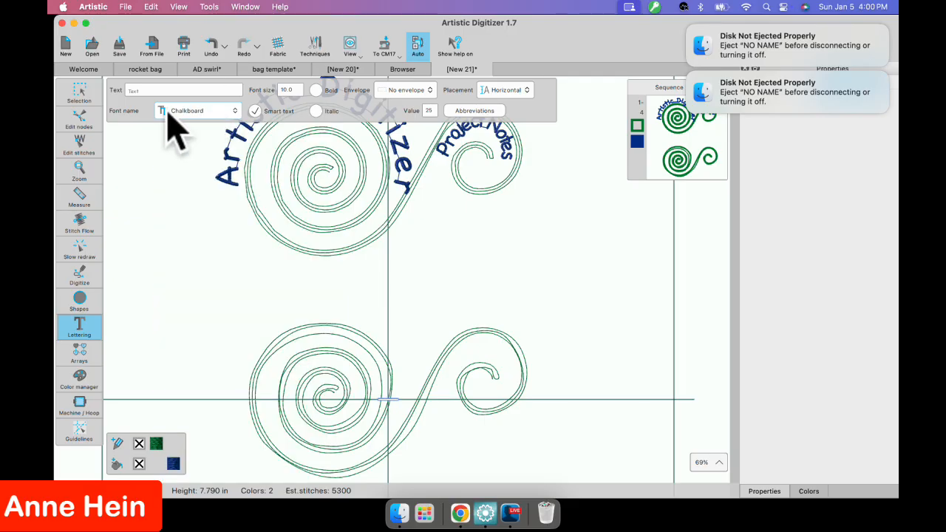
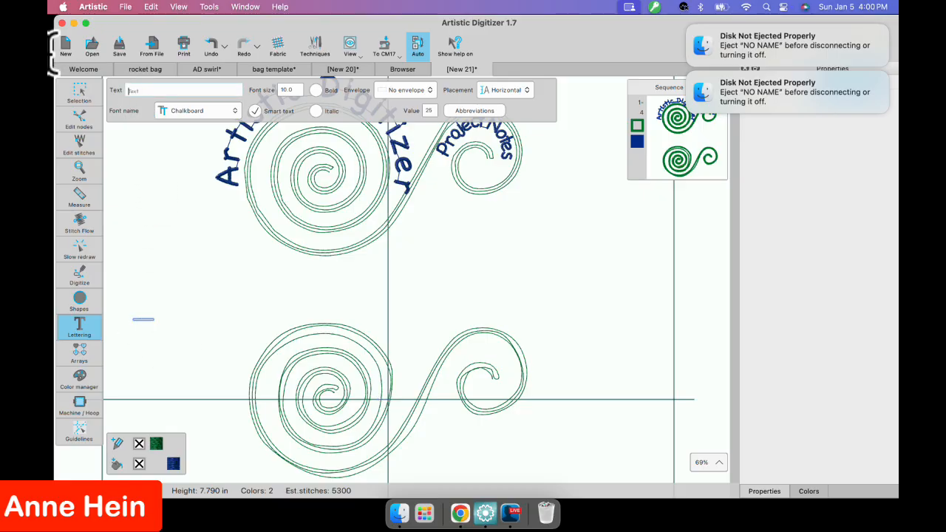
pyautogui.write('KJanome')
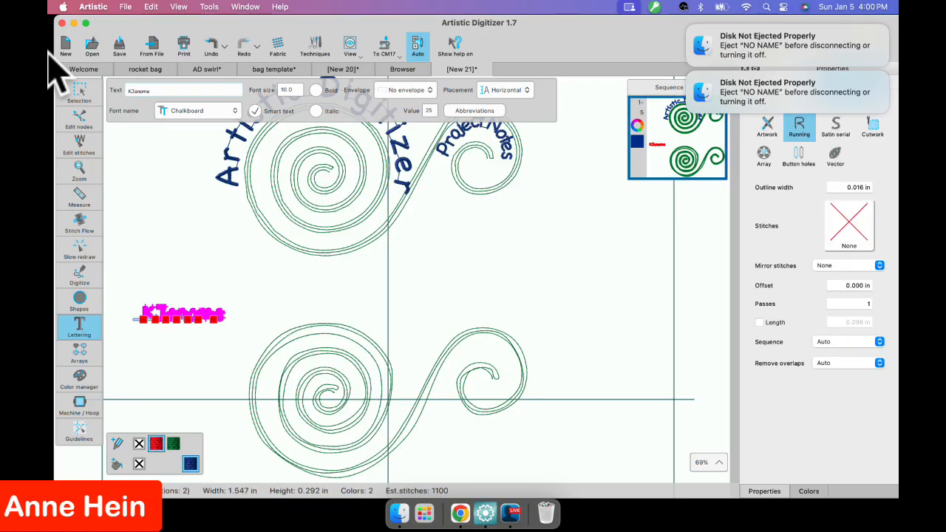
pyautogui.press('BackSpace')
pyautogui.press('BackSpace')
pyautogui.press('BackSpace')
pyautogui.press('BackSpace')
pyautogui.press('BackSpace')
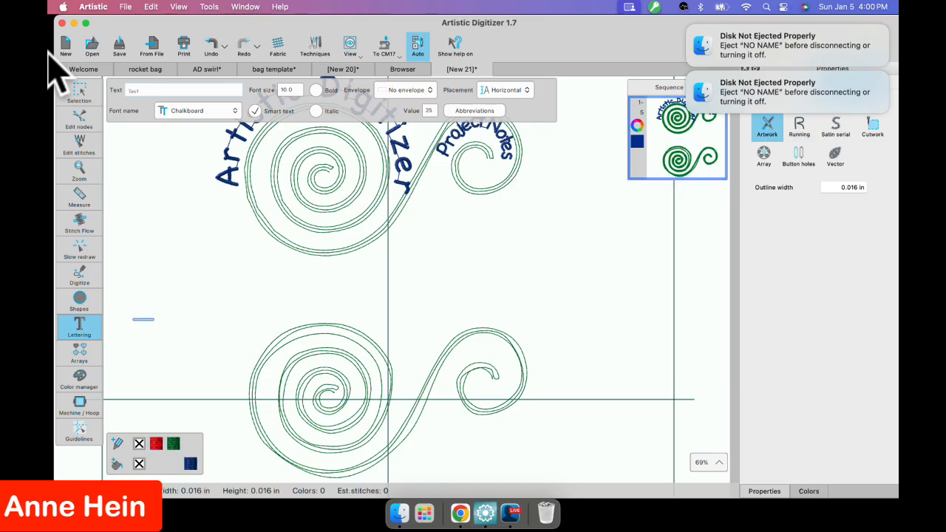
# Add the horizontal lettering "Janome Sews" in Chalkboard, size 10.0, in the gap beside and between the two swirls.
pyautogui.write('Janome')
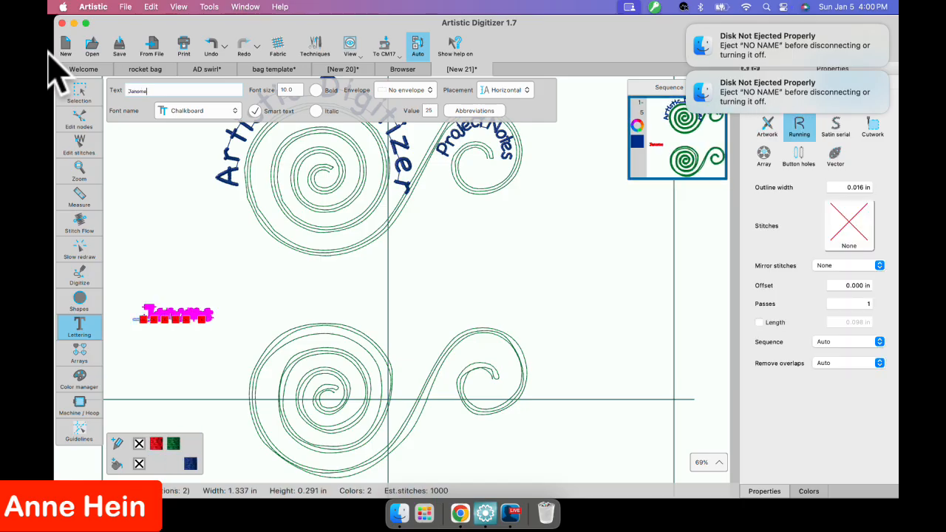
pyautogui.write('ws')
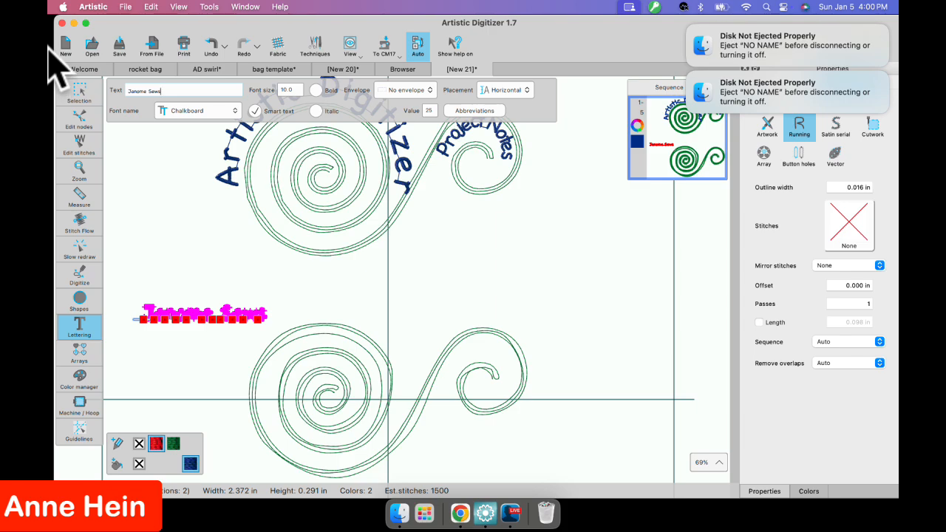
pyautogui.click(82, 96)
# Try Envelope 07 on the "Janome Sews" lettering and set it back to No envelope.
pyautogui.click(80, 325)
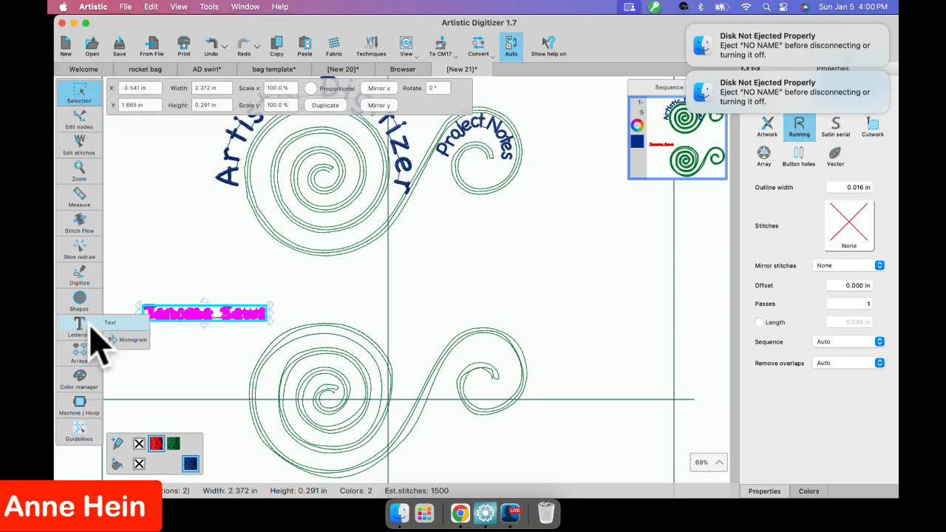
pyautogui.click(112, 323)
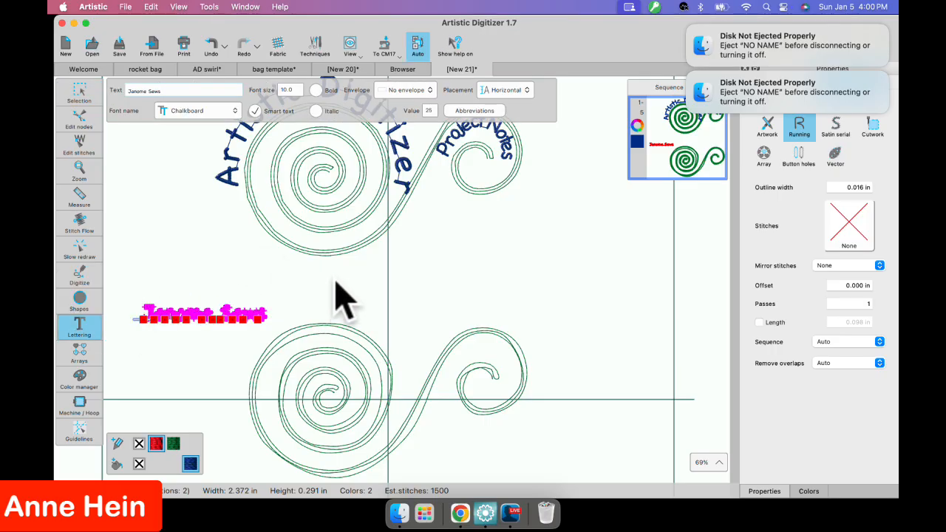
pyautogui.click(431, 93)
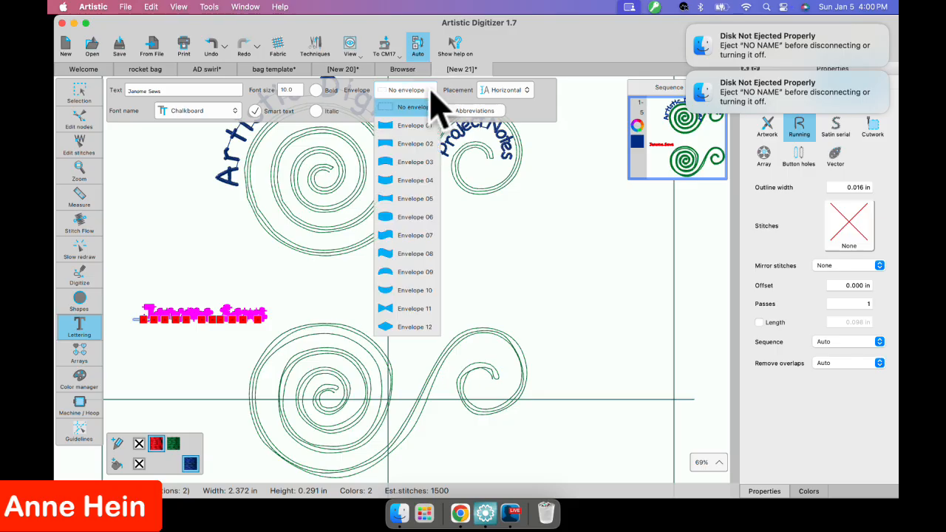
pyautogui.click(390, 235)
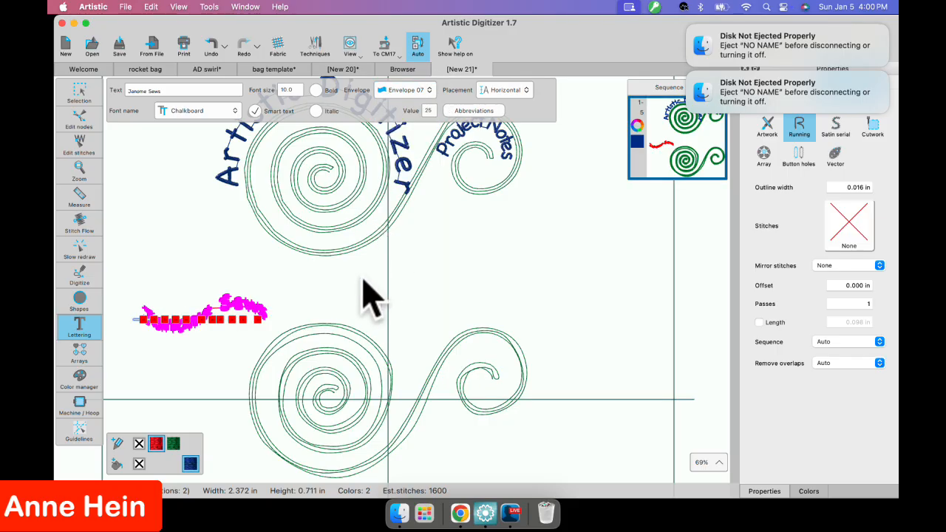
pyautogui.click(427, 91)
pyautogui.click(409, 107)
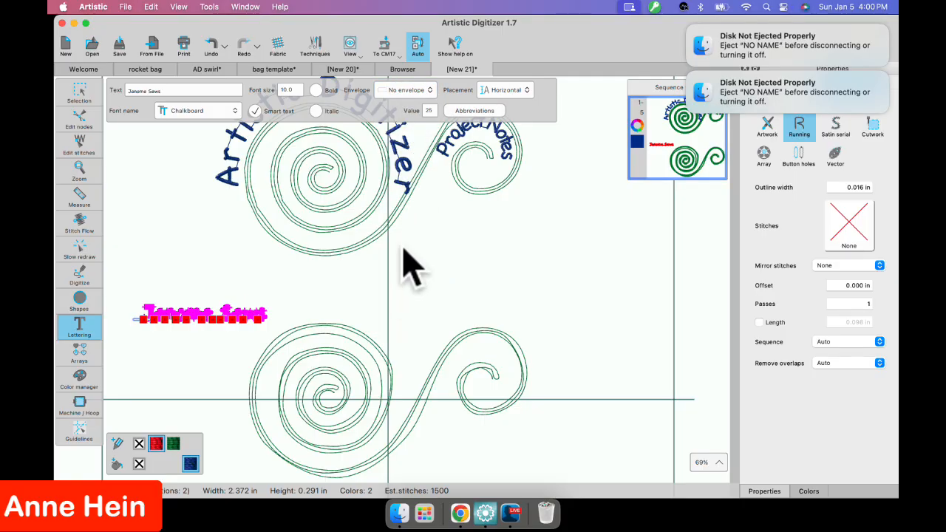
# Set the lettering's placement to On user path and digitize an open outline arc over the top of the lower swirl's large spiral.
pyautogui.click(528, 91)
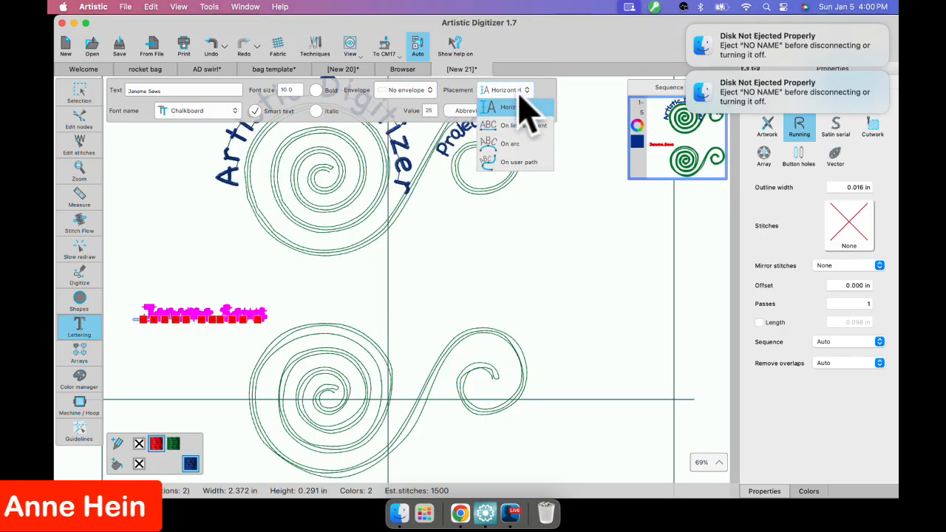
pyautogui.click(512, 163)
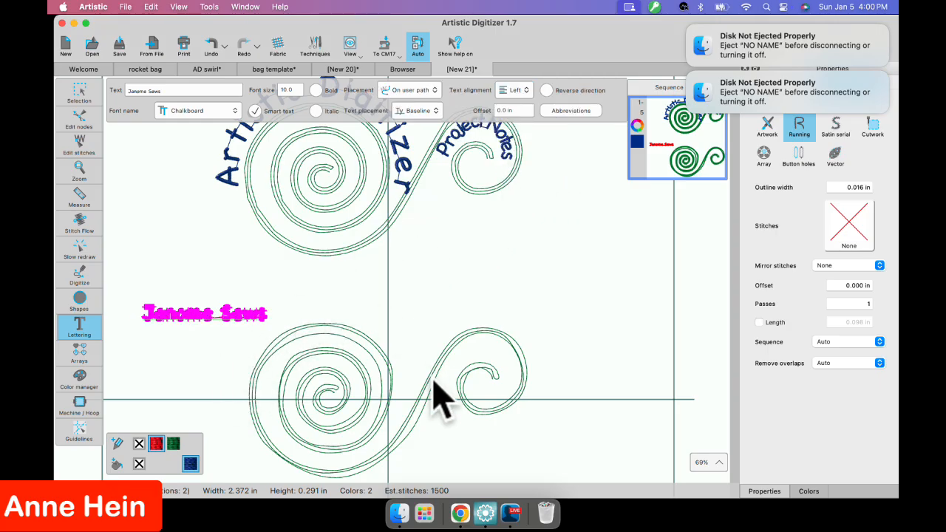
pyautogui.moveTo(80, 275)
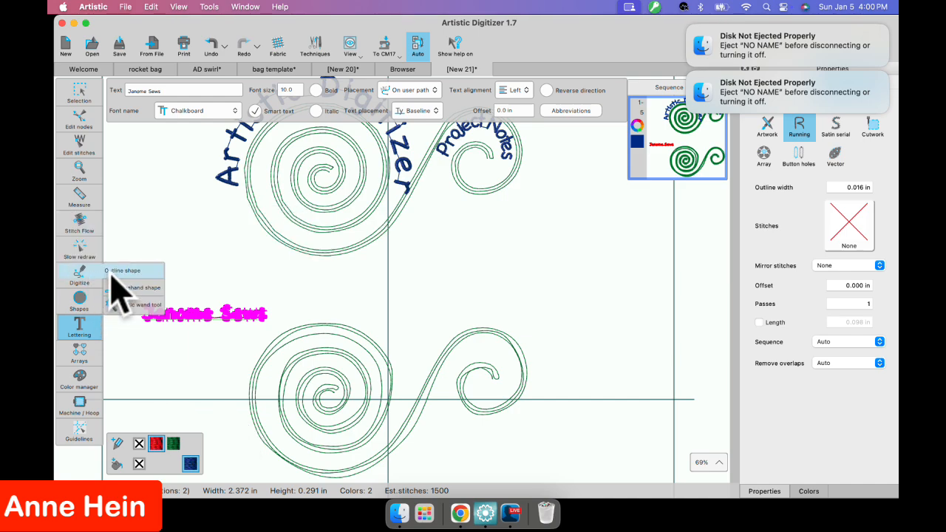
pyautogui.click(111, 272)
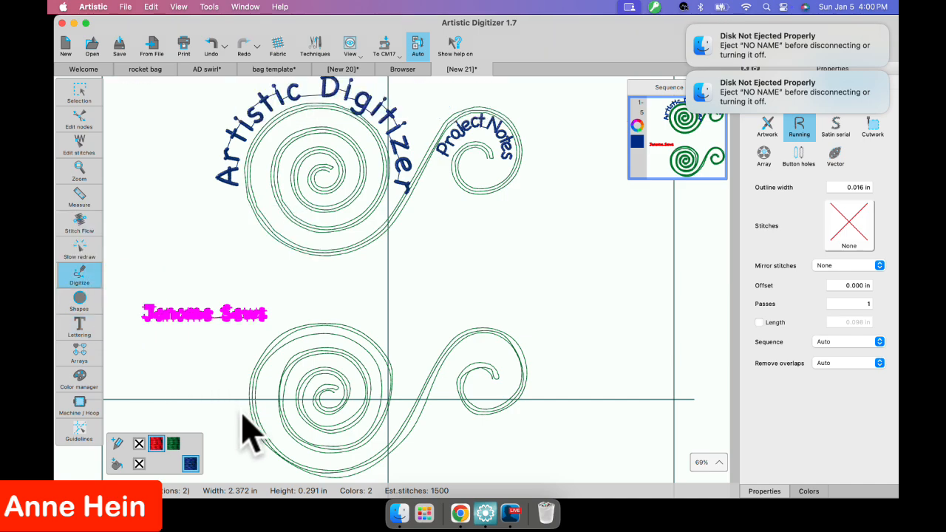
pyautogui.click(239, 363)
pyautogui.click(292, 317)
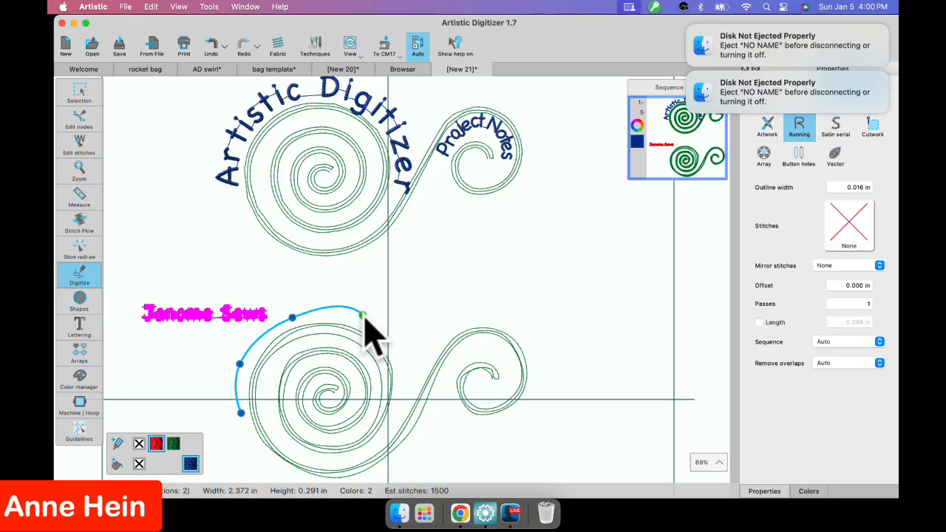
pyautogui.click(363, 315)
pyautogui.rightClick(399, 350)
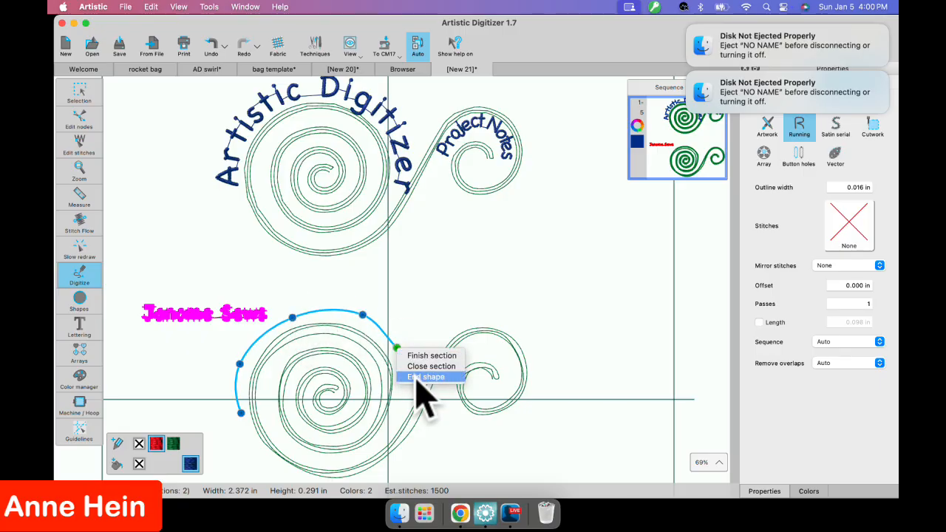
pyautogui.click(418, 381)
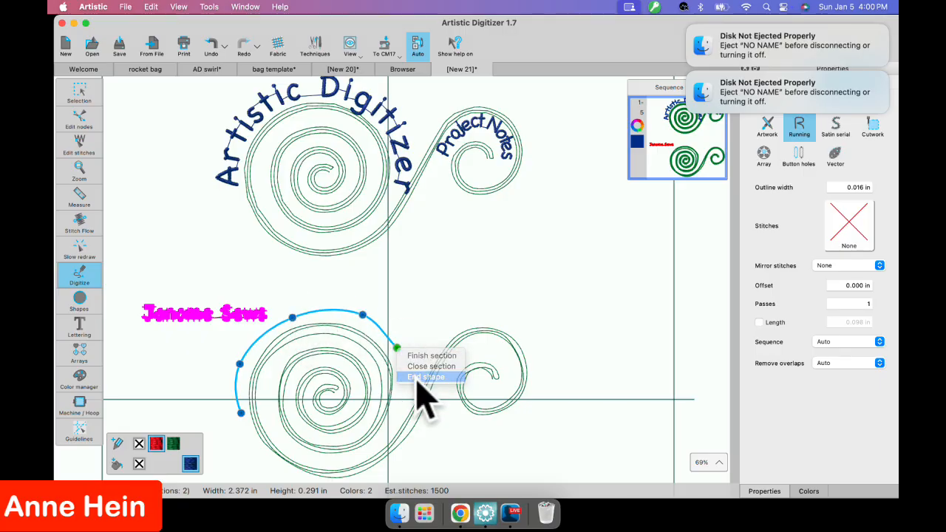
# Select the arc together with the "Janome Sews" lettering and apply the arc as its path.
pyautogui.click(78, 94)
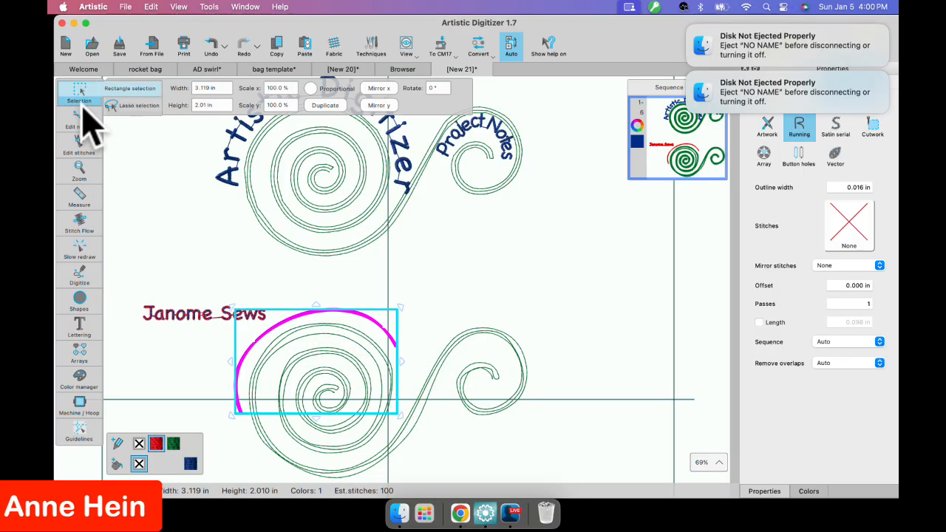
pyautogui.keyDown('shift'); pyautogui.click(188, 320); pyautogui.keyUp('shift')
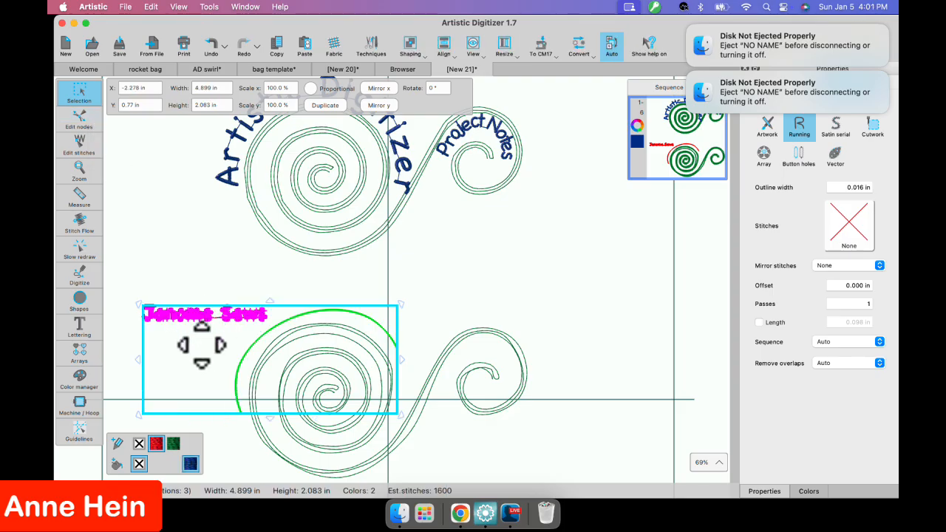
pyautogui.rightClick(200, 347)
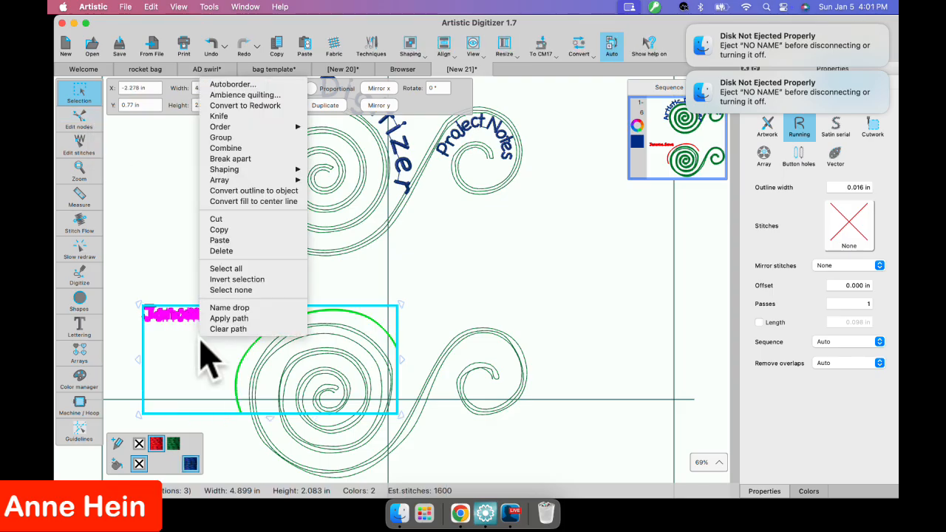
pyautogui.click(239, 319)
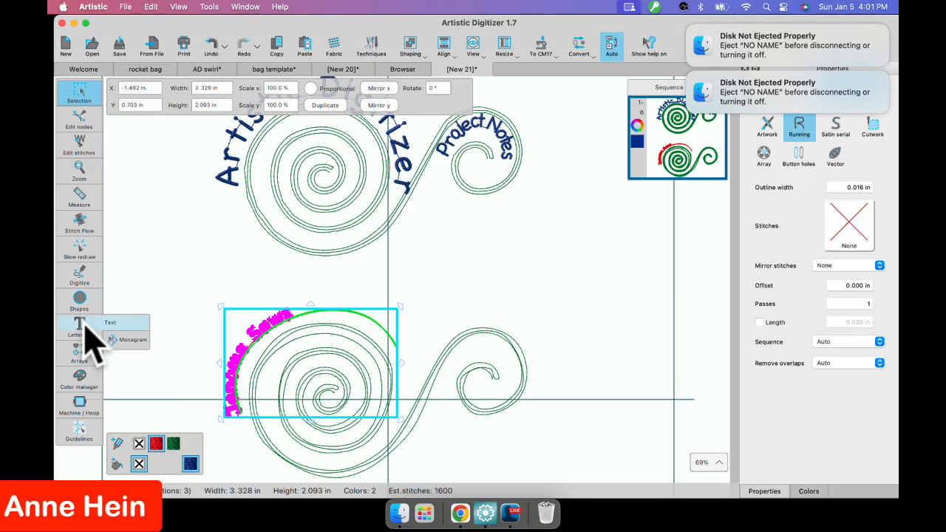
# Compare the Bottom, Baseline, Ascent and Top text placements on the curved lettering, ending with Bottom.
pyautogui.click(112, 325)
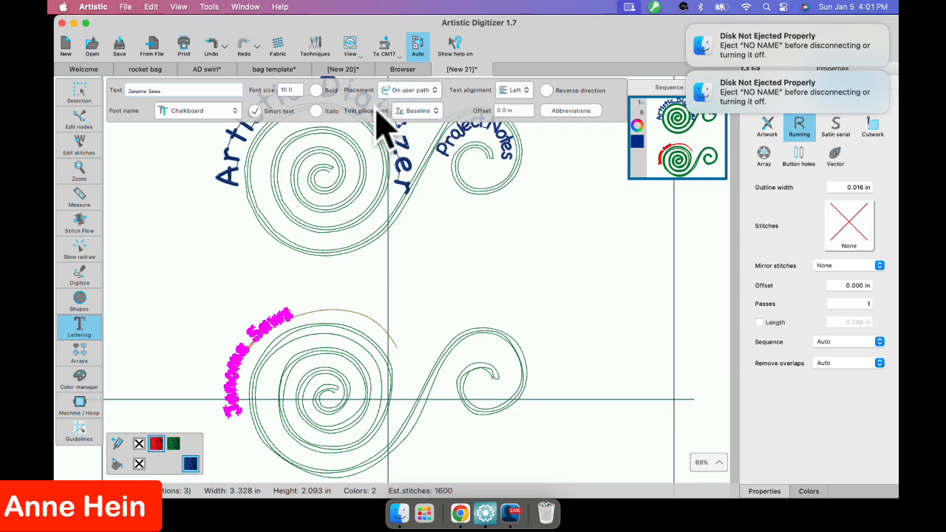
pyautogui.click(436, 112)
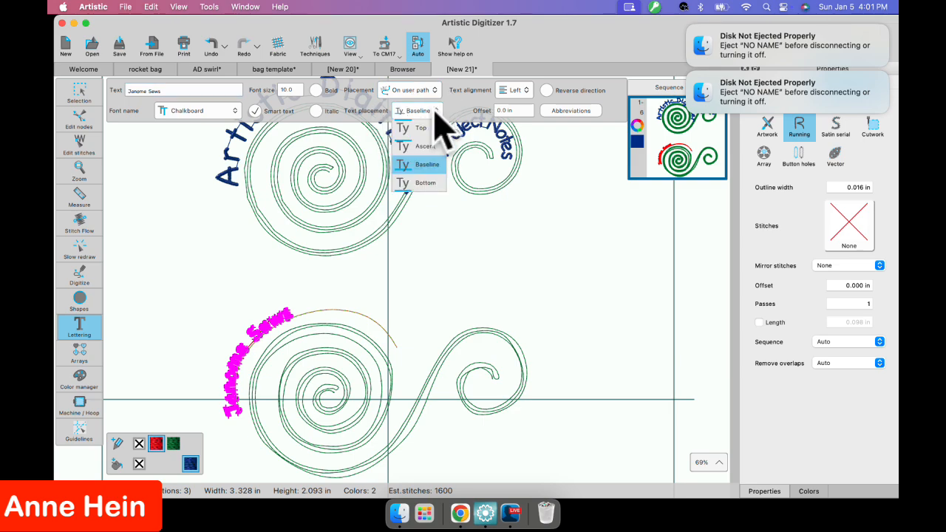
pyautogui.click(422, 183)
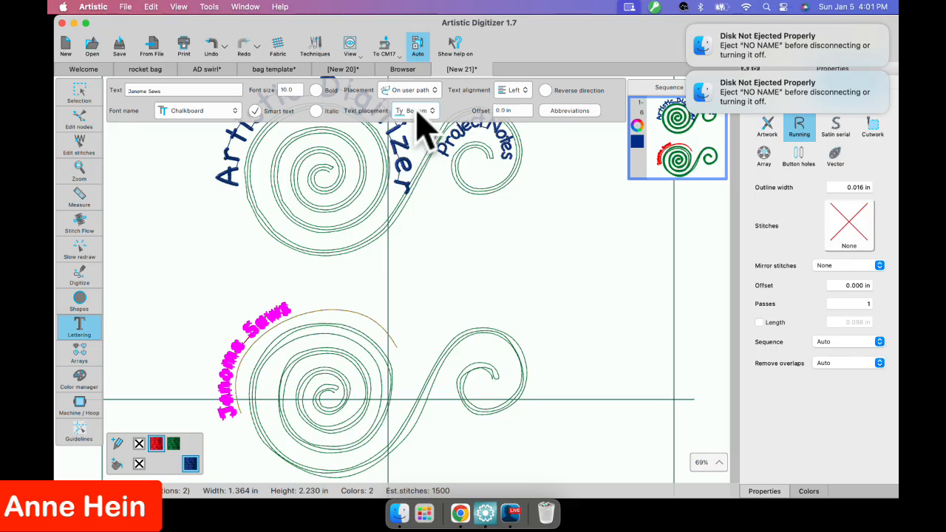
pyautogui.click(417, 113)
pyautogui.click(417, 169)
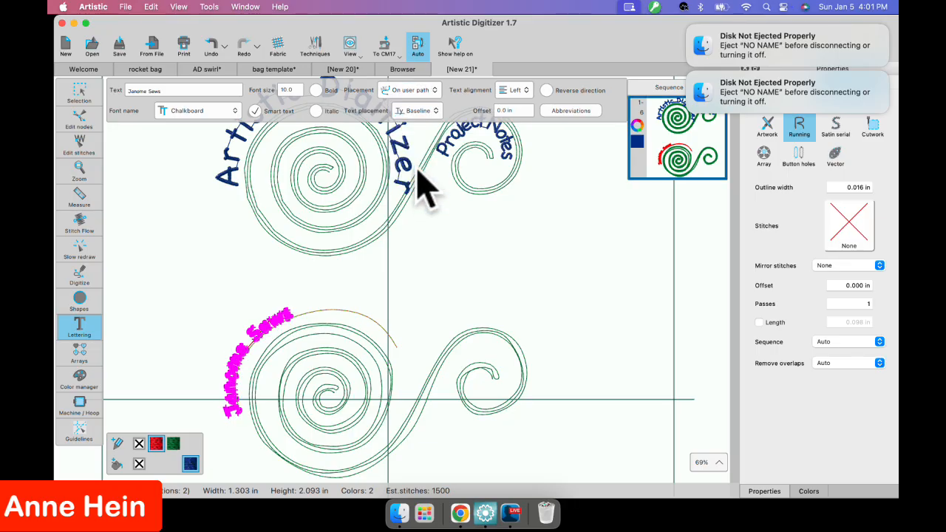
pyautogui.click(425, 112)
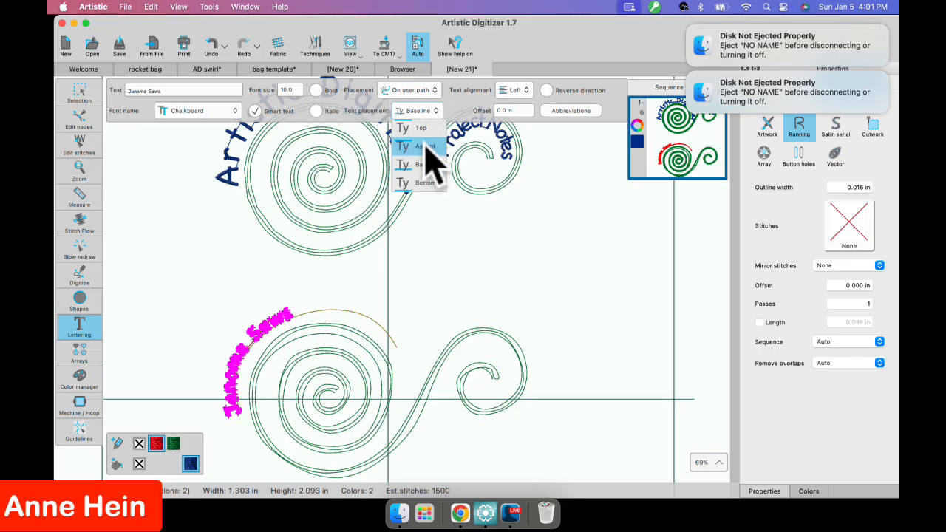
pyautogui.click(425, 148)
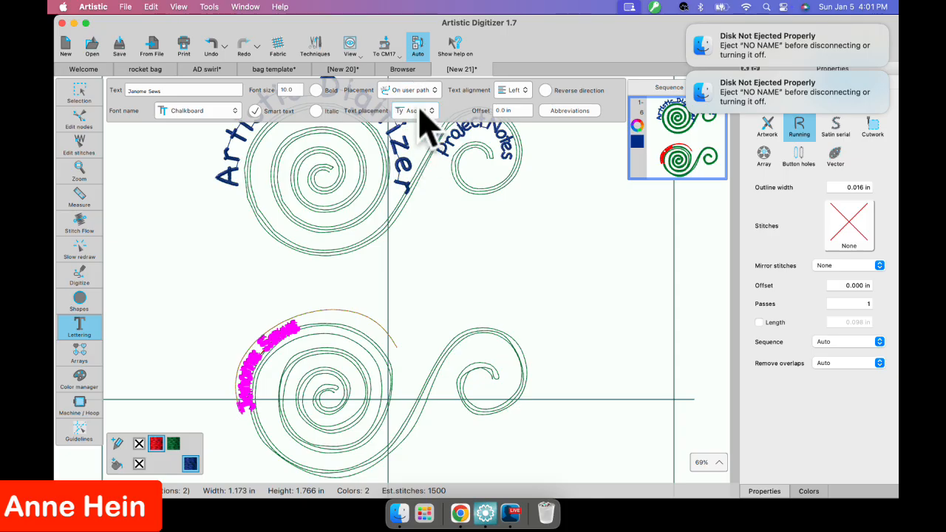
pyautogui.click(420, 111)
pyautogui.click(419, 132)
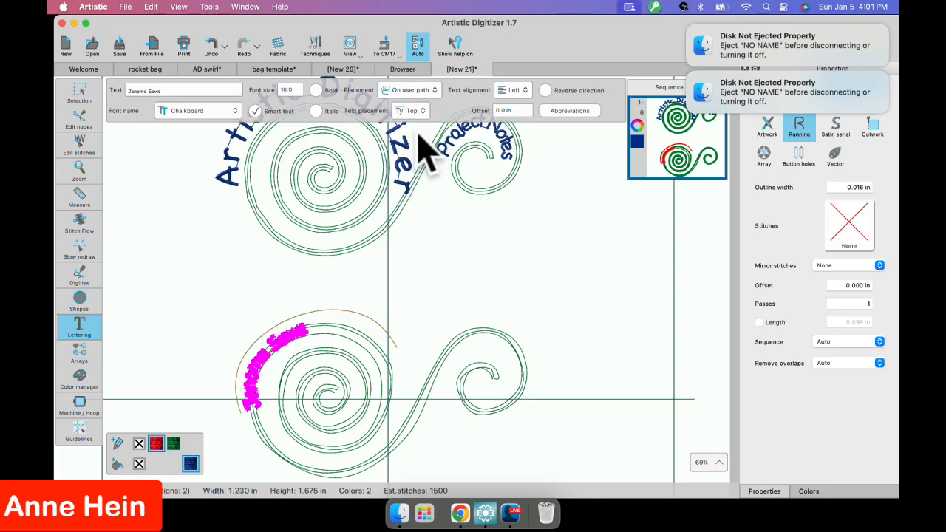
pyautogui.click(413, 113)
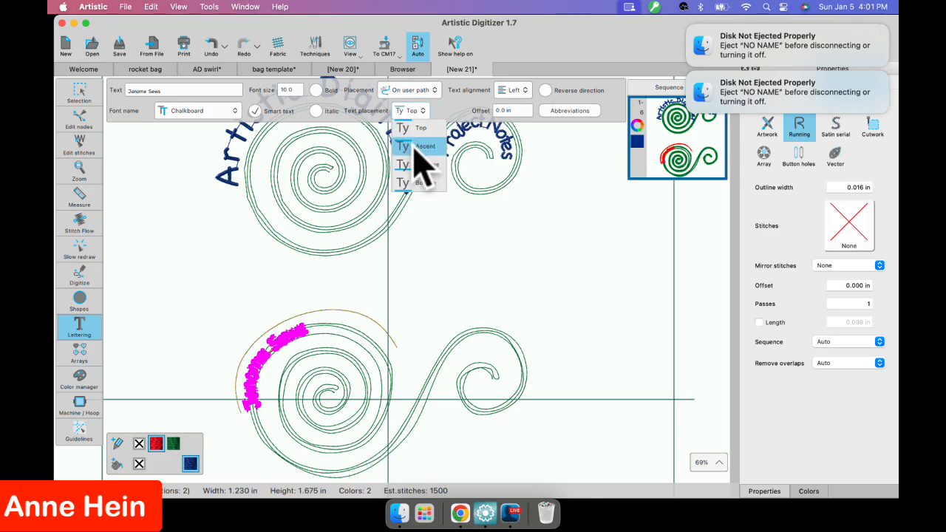
pyautogui.click(423, 194)
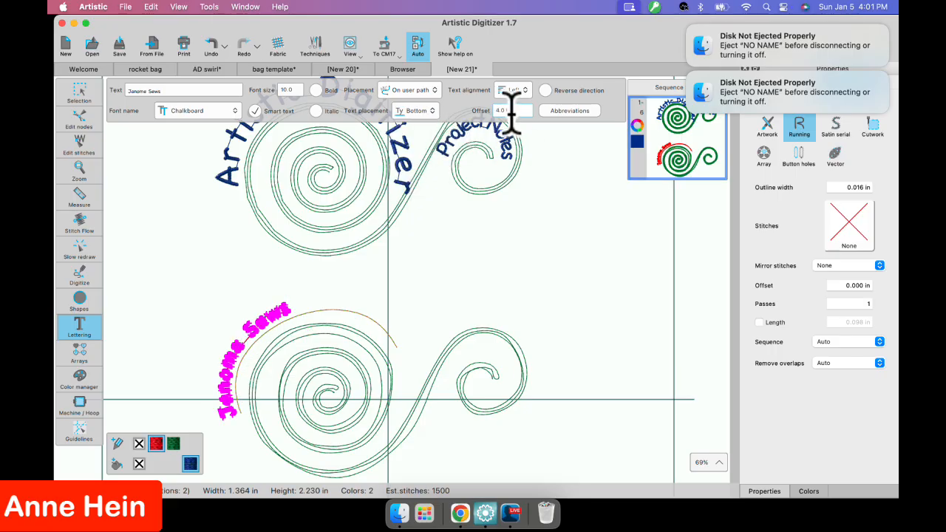
# Try path offsets of 4.0 in and 1.0 in for the curved lettering and reset the offset to 0.0 in.
pyautogui.press('Return')
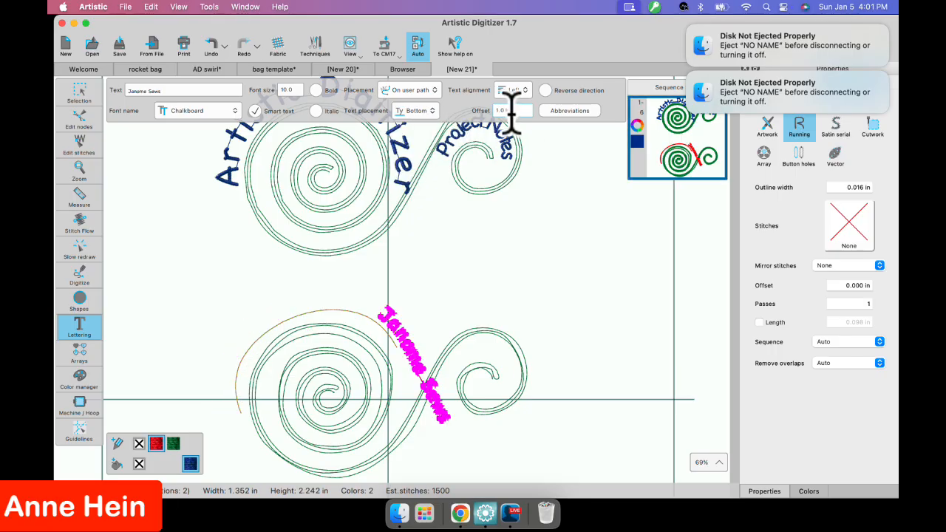
pyautogui.press('Return')
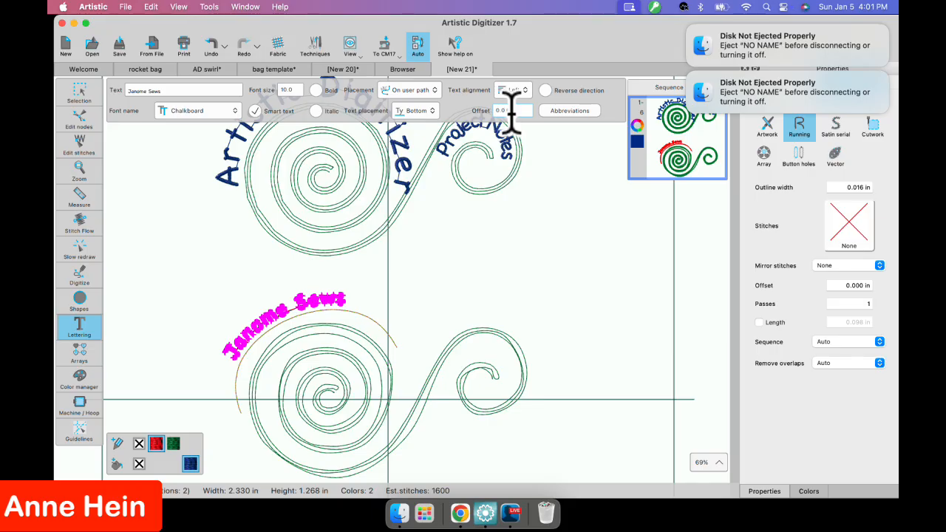
pyautogui.press('Return')
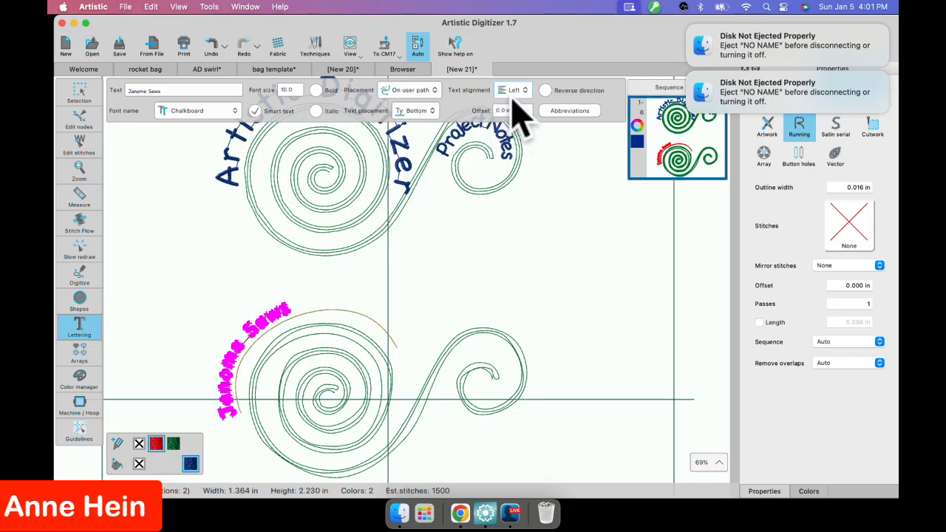
# Compare the Center, Right, Full and Left text alignments on the curved "Janome Sews" lettering, ending with Center.
pyautogui.click(513, 91)
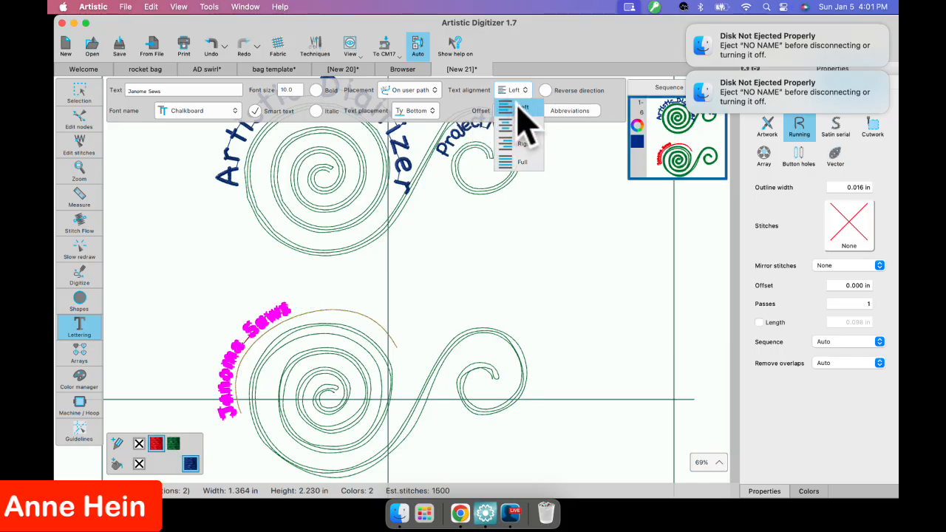
pyautogui.click(509, 125)
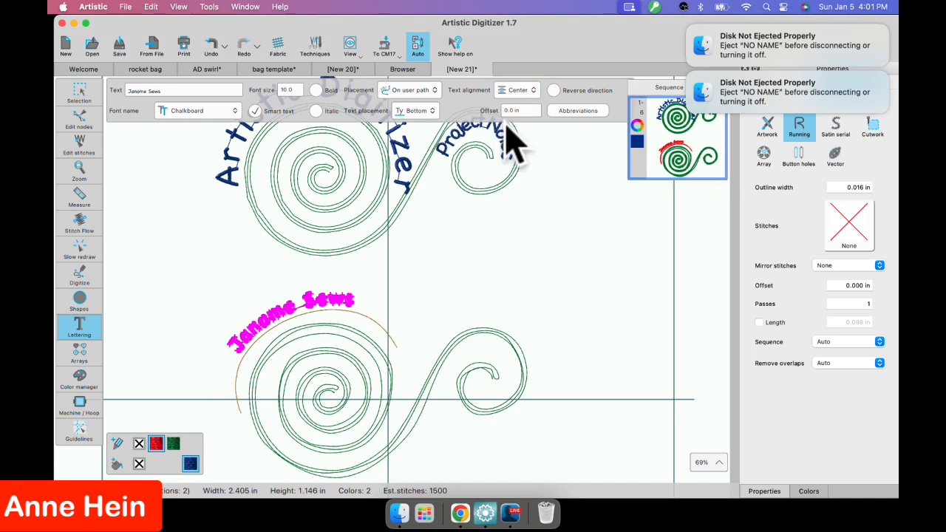
pyautogui.click(517, 92)
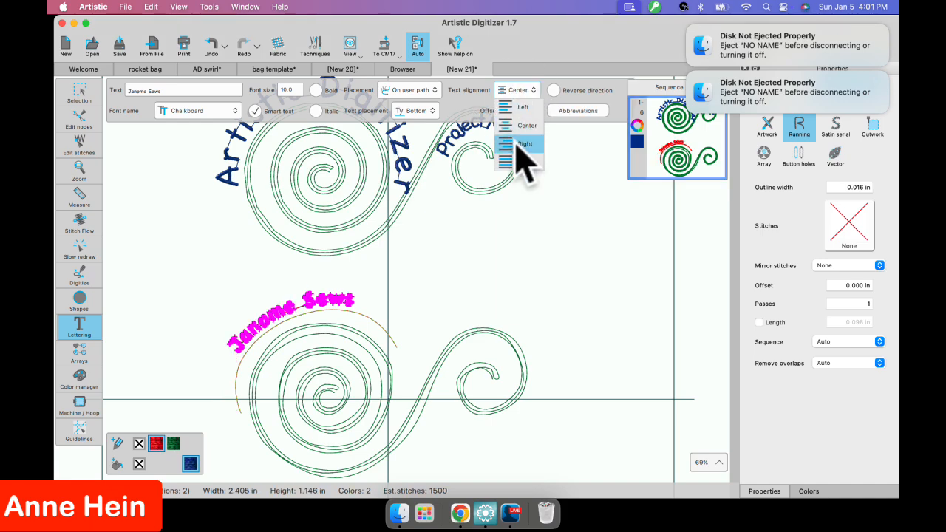
pyautogui.click(524, 144)
pyautogui.click(516, 92)
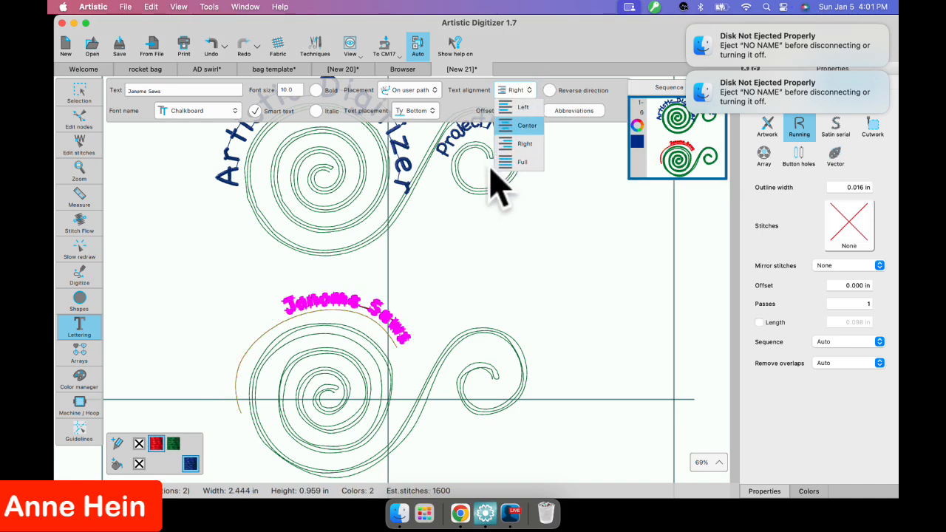
pyautogui.click(508, 170)
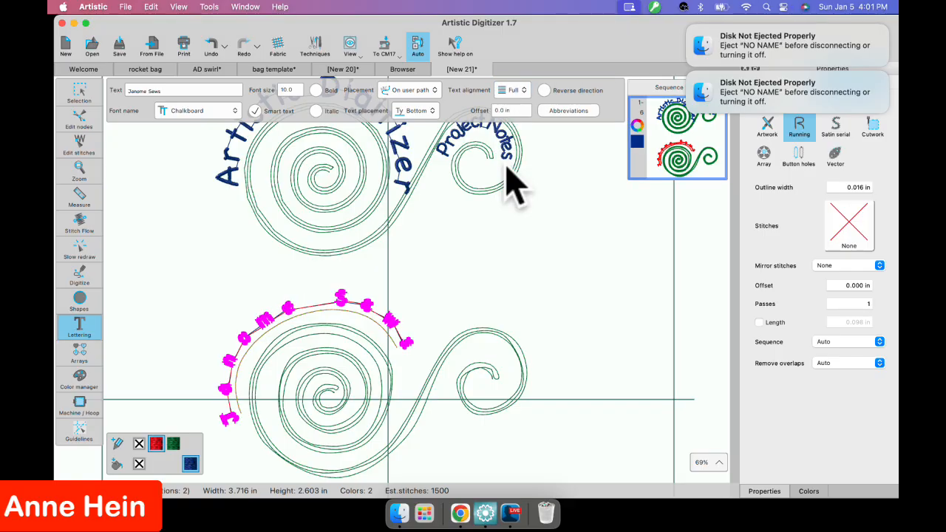
pyautogui.click(513, 91)
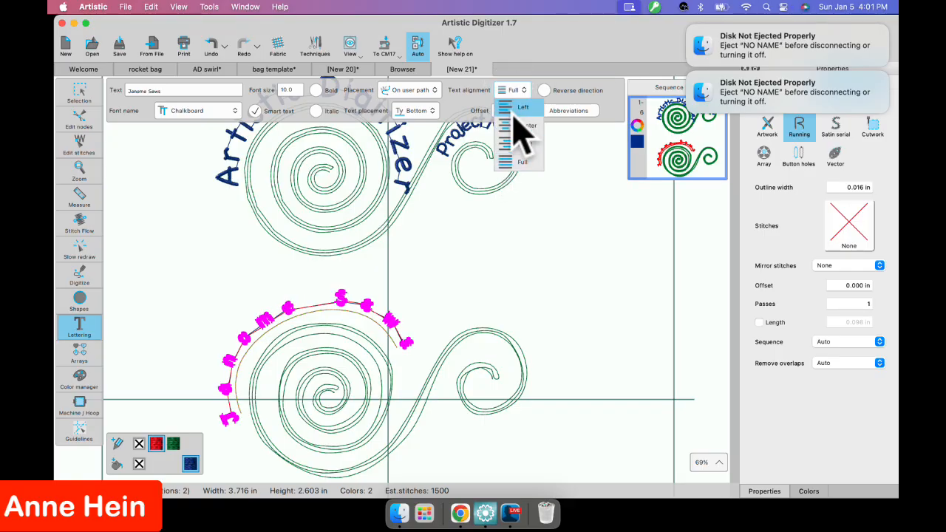
pyautogui.click(522, 108)
pyautogui.click(515, 90)
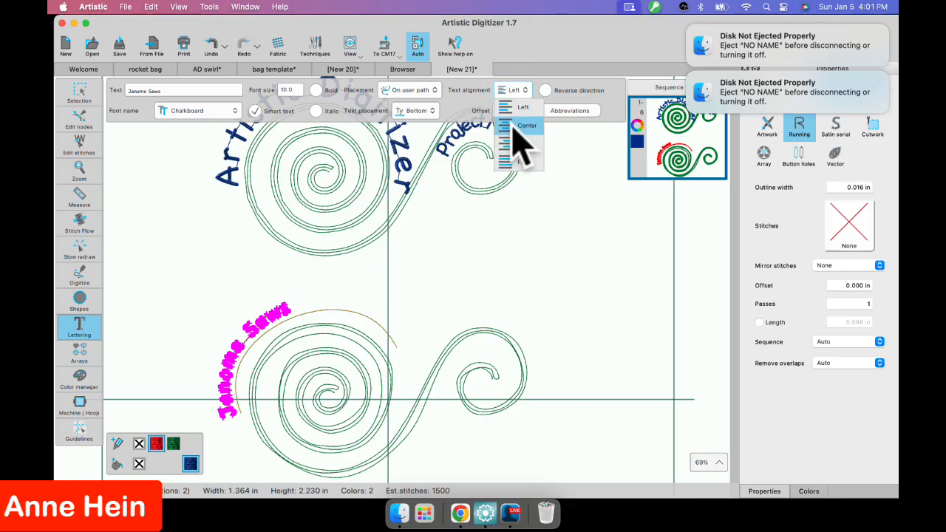
pyautogui.click(517, 129)
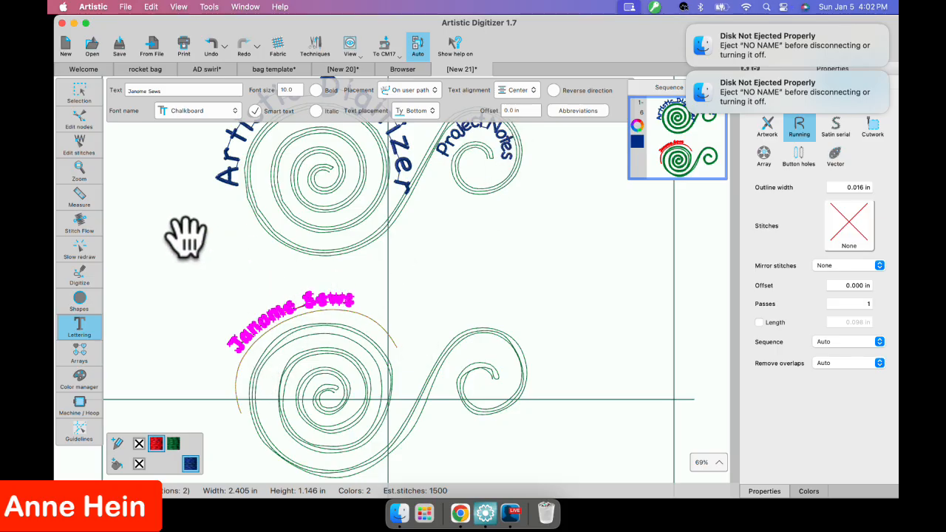
# Deselect the curved lettering and select the drawn red arc on its own to examine it as a separate object.
pyautogui.moveTo(78, 96)
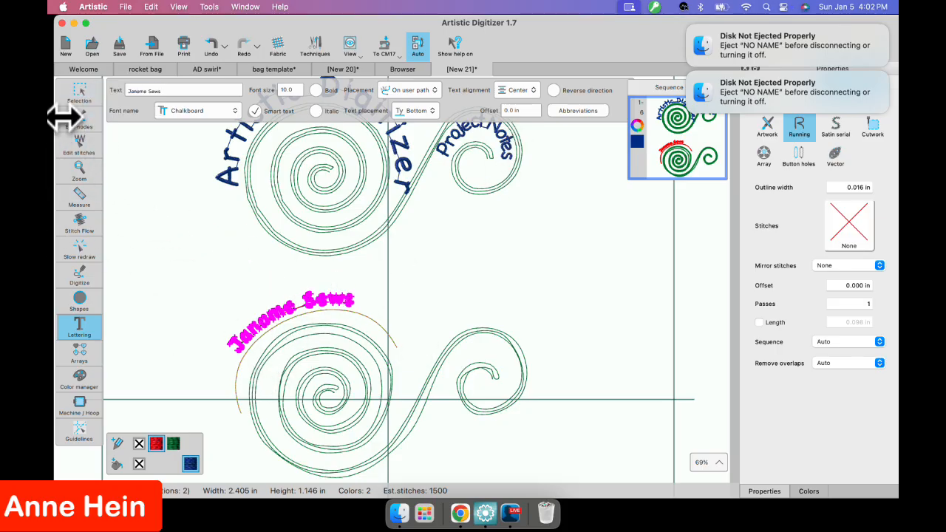
pyautogui.click(85, 105)
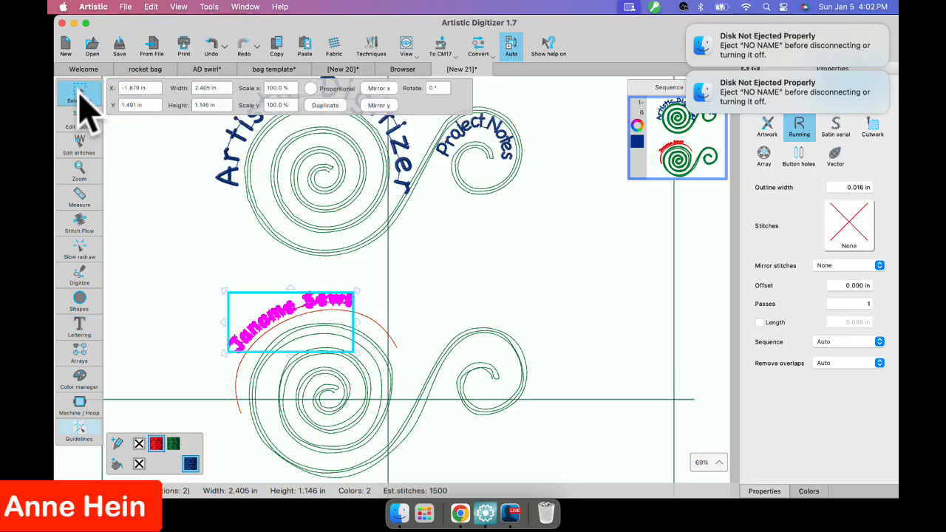
pyautogui.click(416, 271)
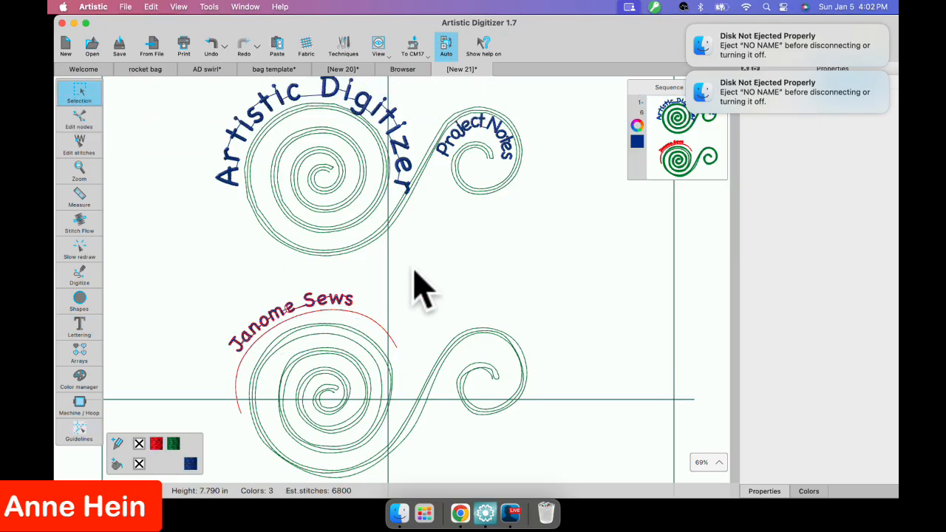
pyautogui.click(365, 318)
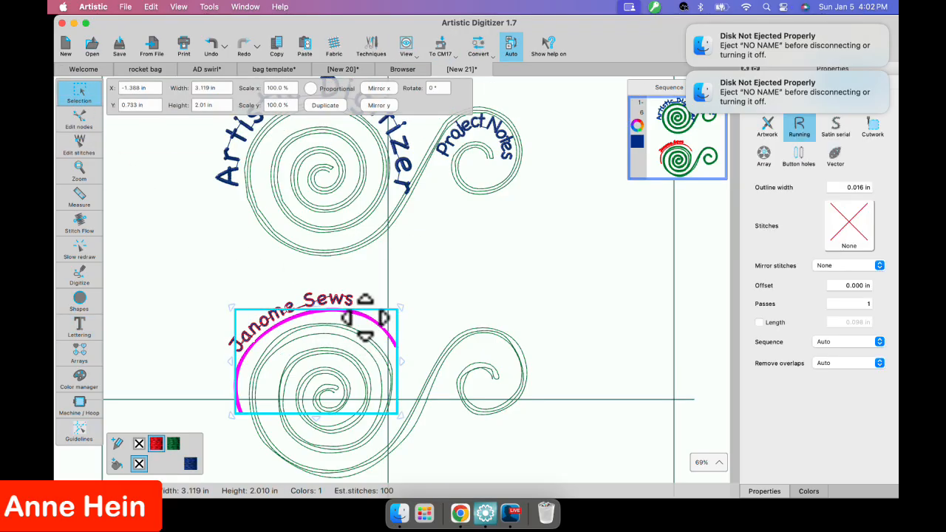
# Extend both ends of the "Janome Sews" lettering's own path farther down around the large spiral by moving its end nodes.
pyautogui.click(173, 240)
pyautogui.click(267, 331)
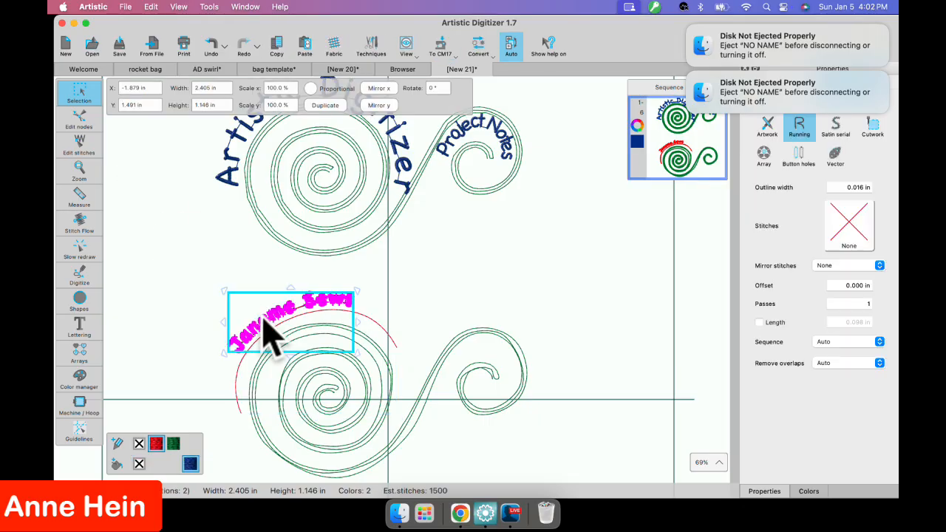
pyautogui.click(79, 119)
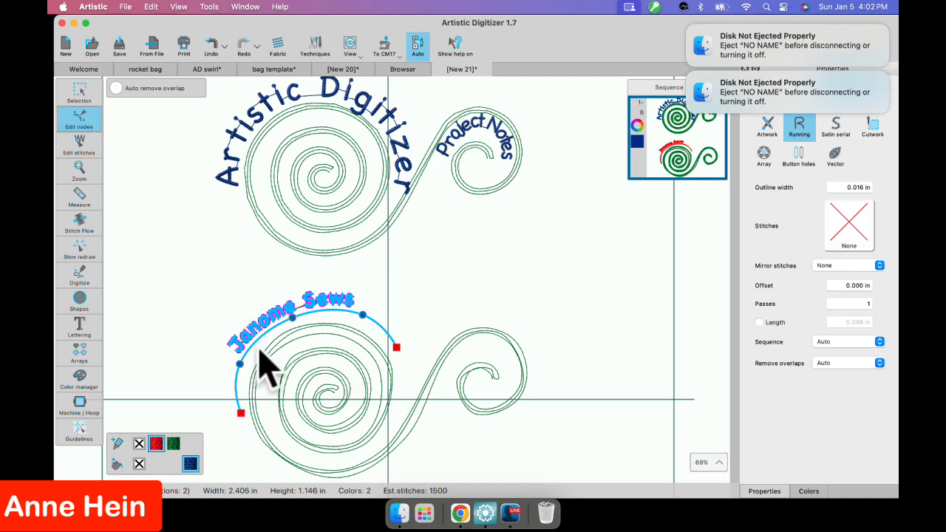
pyautogui.scroll(-3, 281, 373)
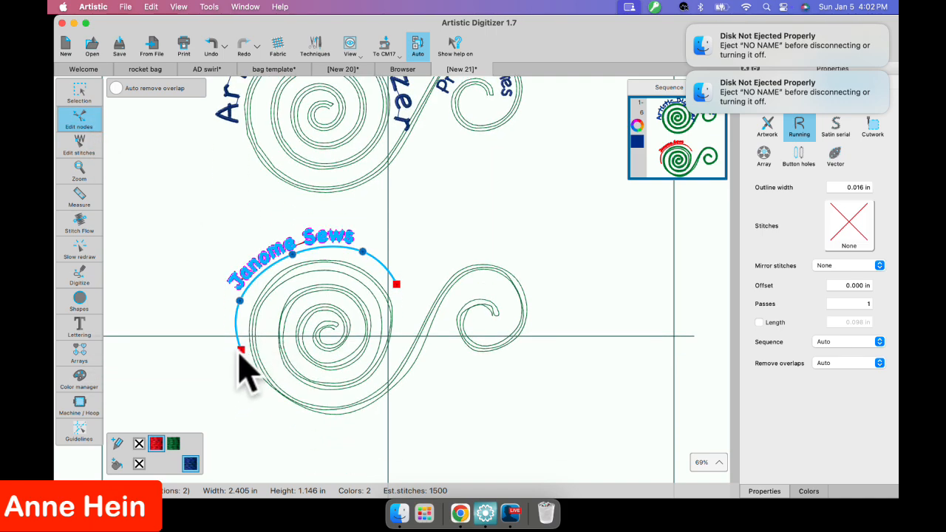
pyautogui.moveTo(241, 350); pyautogui.dragTo(233, 314)
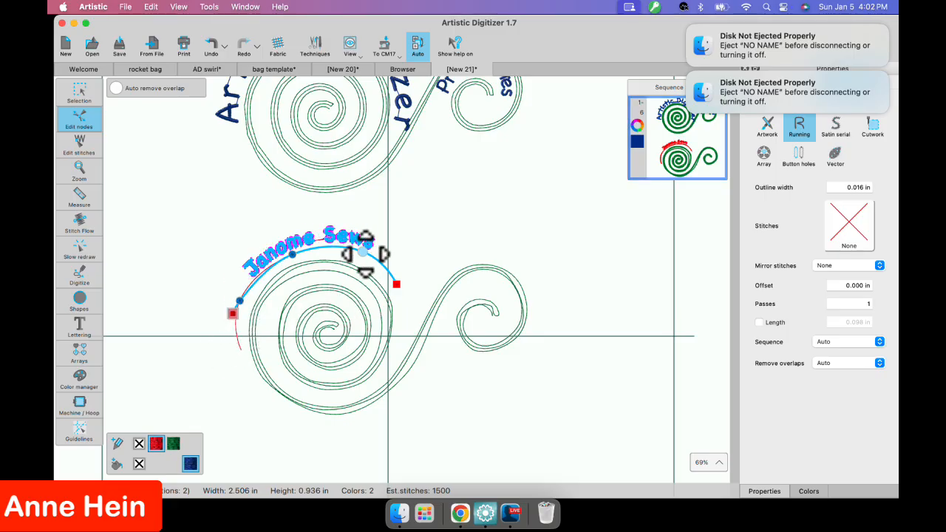
pyautogui.moveTo(396, 284); pyautogui.dragTo(409, 312)
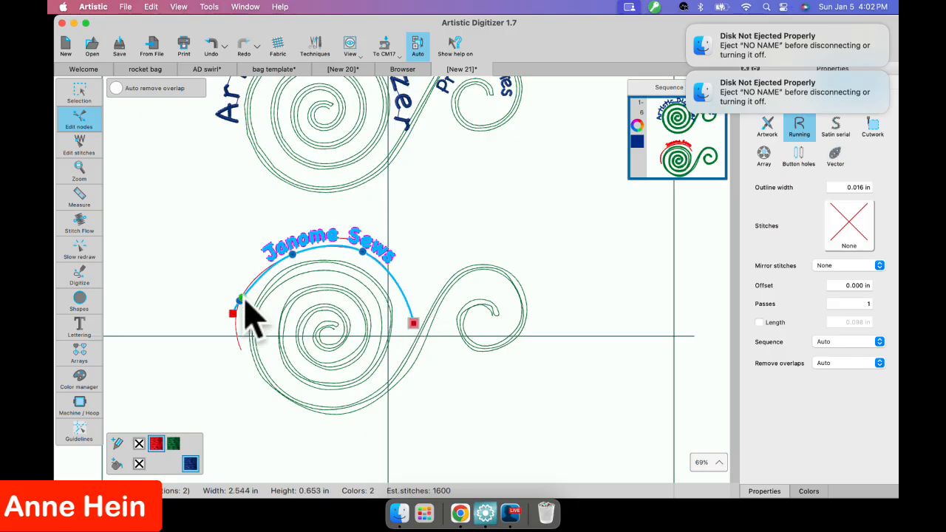
pyautogui.moveTo(234, 314); pyautogui.dragTo(249, 388)
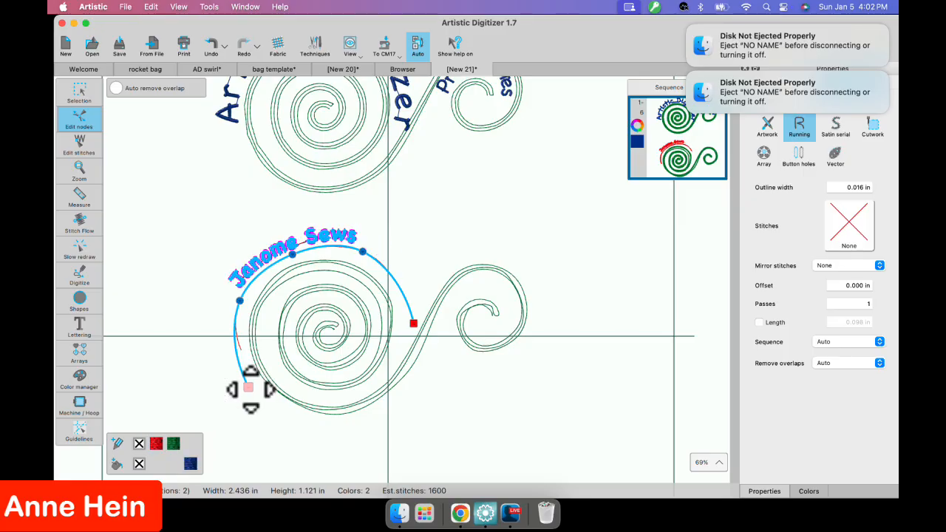
# Delete the separate red guide arc over the lower swirl's large spiral, keeping the curved lettering.
pyautogui.click(83, 93)
pyautogui.click(395, 270)
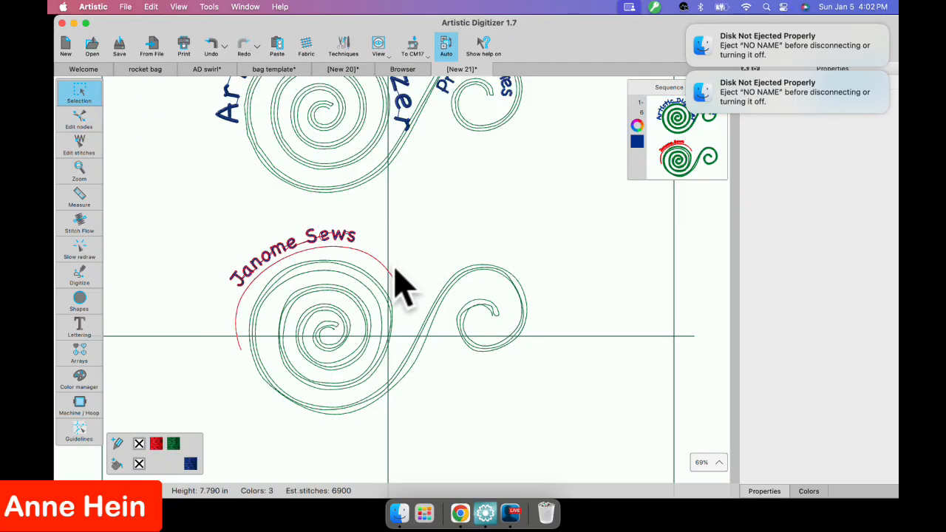
pyautogui.click(390, 278)
pyautogui.press('Delete')
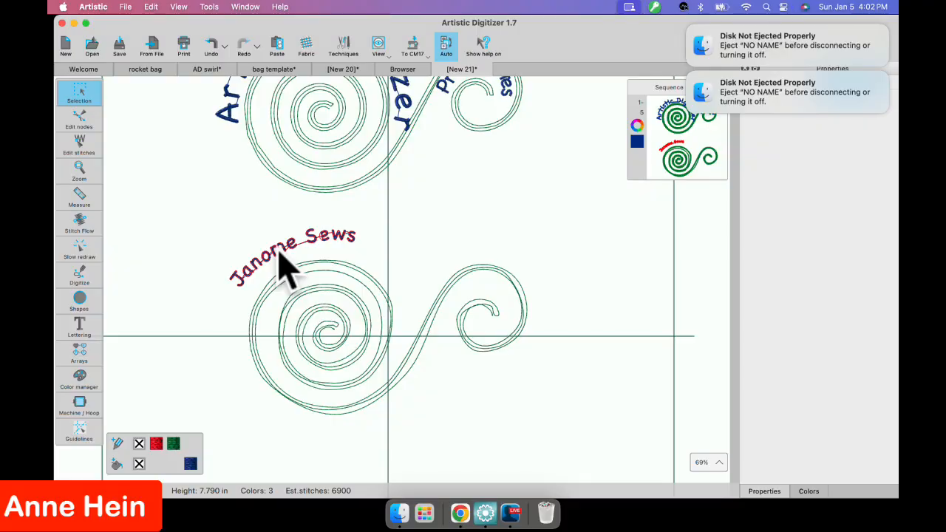
# Examine the stitch flow of the "Janome Sews" lettering close up, around the connections between the letters of "Sews".
pyautogui.scroll(5, 355, 244)
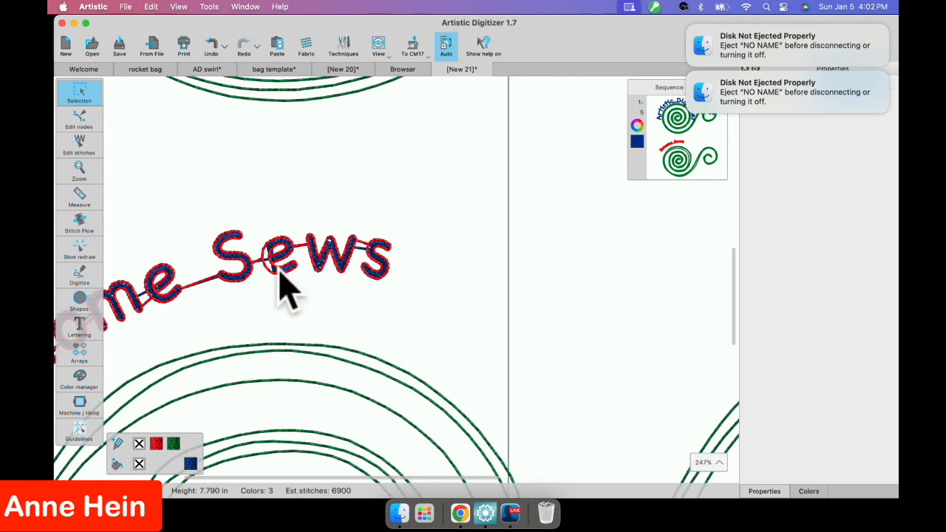
pyautogui.click(280, 281)
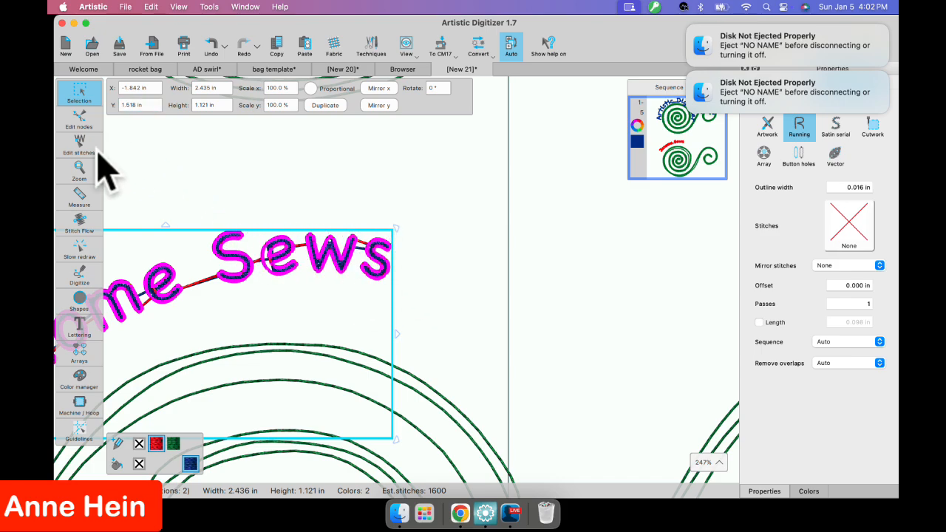
pyautogui.click(80, 225)
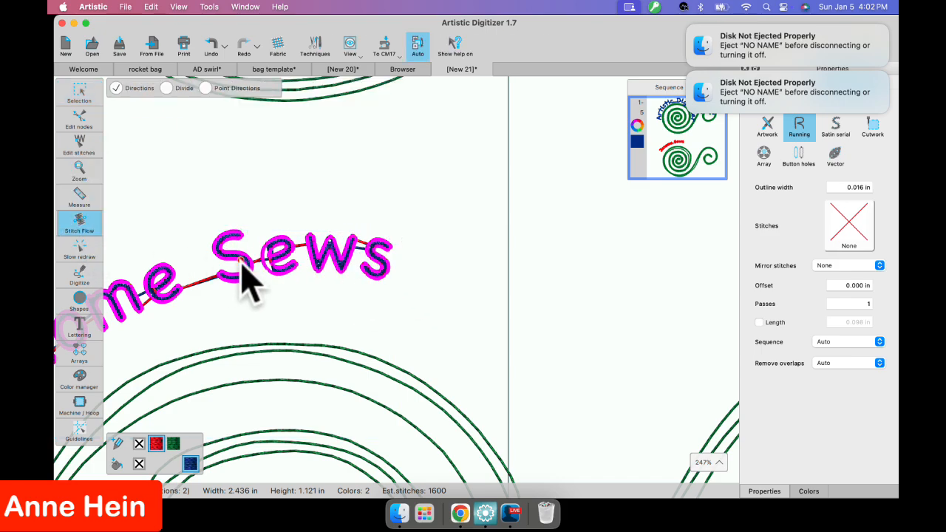
pyautogui.scroll(5, 241, 264)
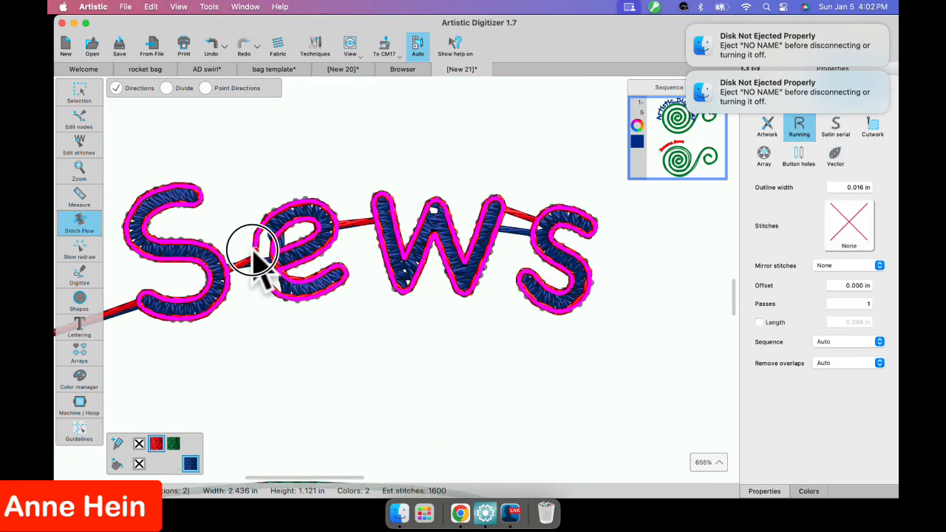
pyautogui.click(74, 168)
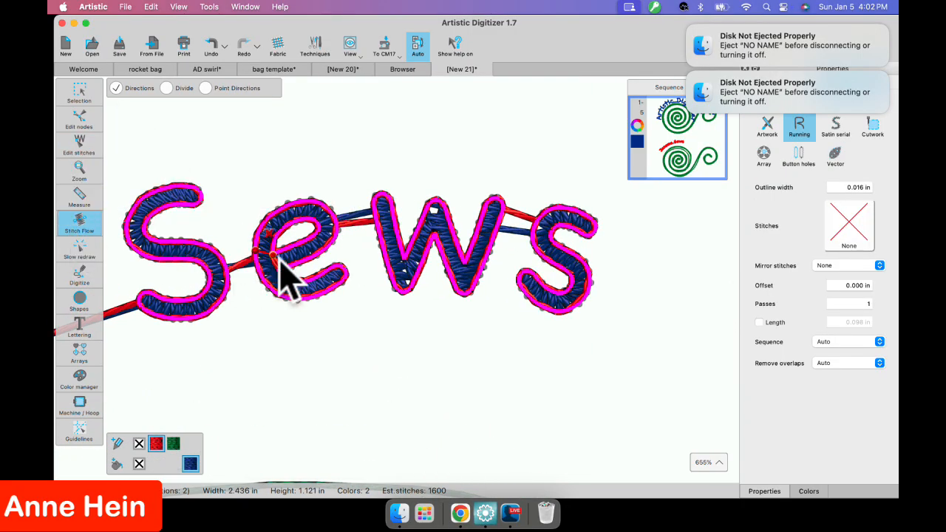
pyautogui.scroll(-5, 241, 223)
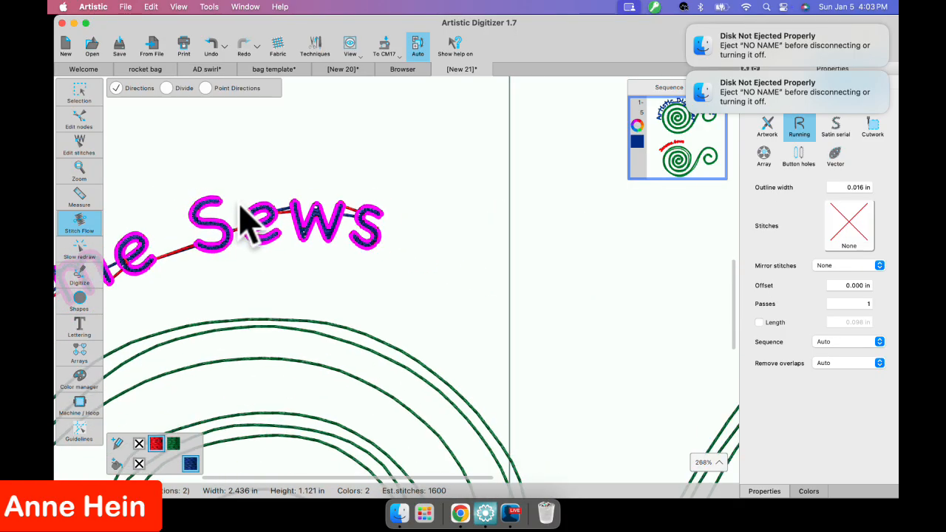
pyautogui.scroll(-5, 244, 222)
# Remove the red outline from the "Janome Sews" lettering so only the blue fill is used.
pyautogui.click(74, 94)
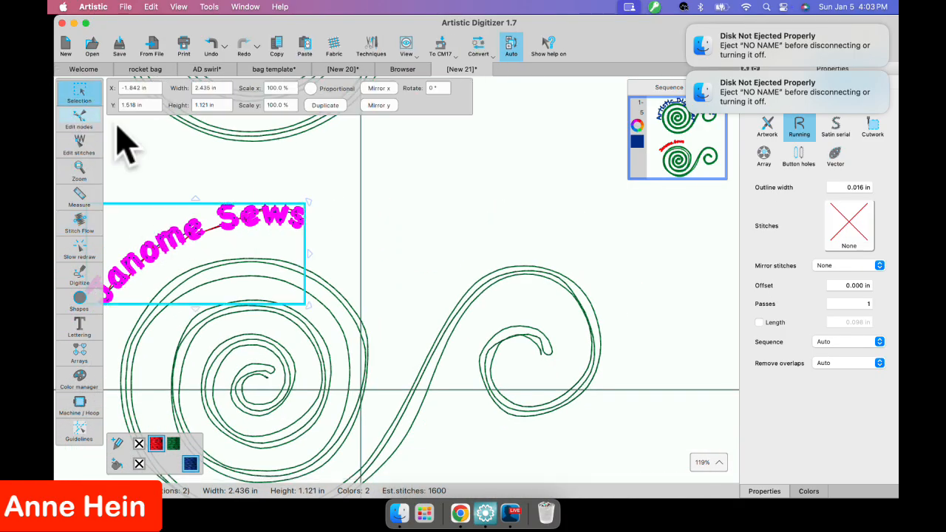
pyautogui.hscroll(-5, 293, 255)
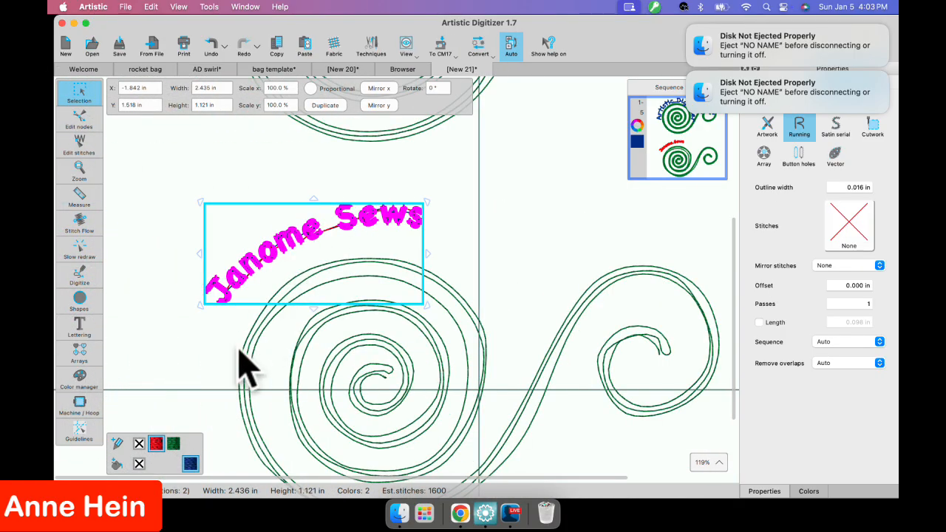
pyautogui.click(138, 444)
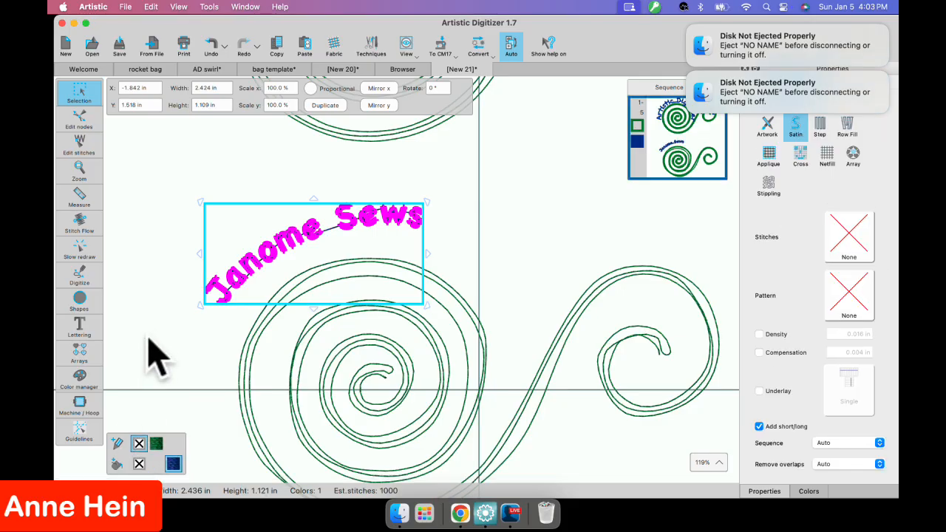
pyautogui.click(159, 354)
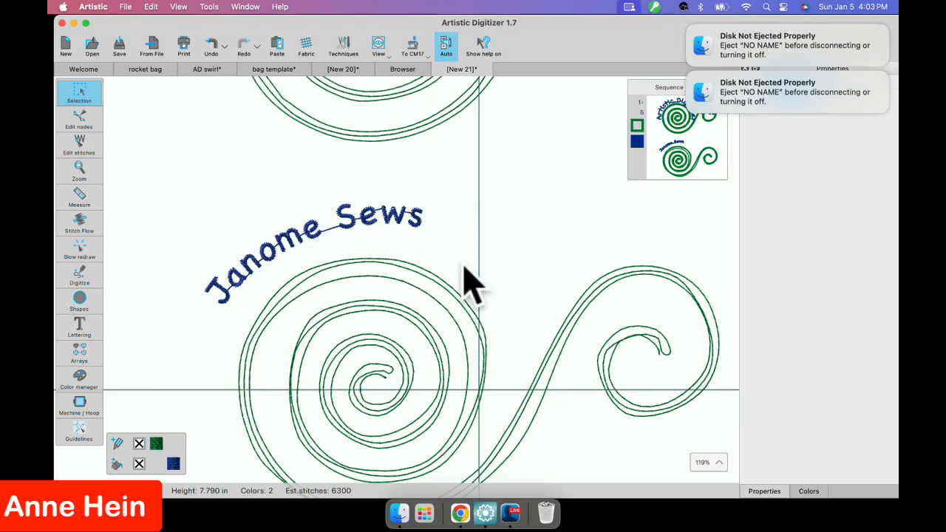
# Digitize an open wavy curve about 9.9 in wide and 2 in high in the empty area below the lower swirl.
pyautogui.scroll(-8, 471, 284)
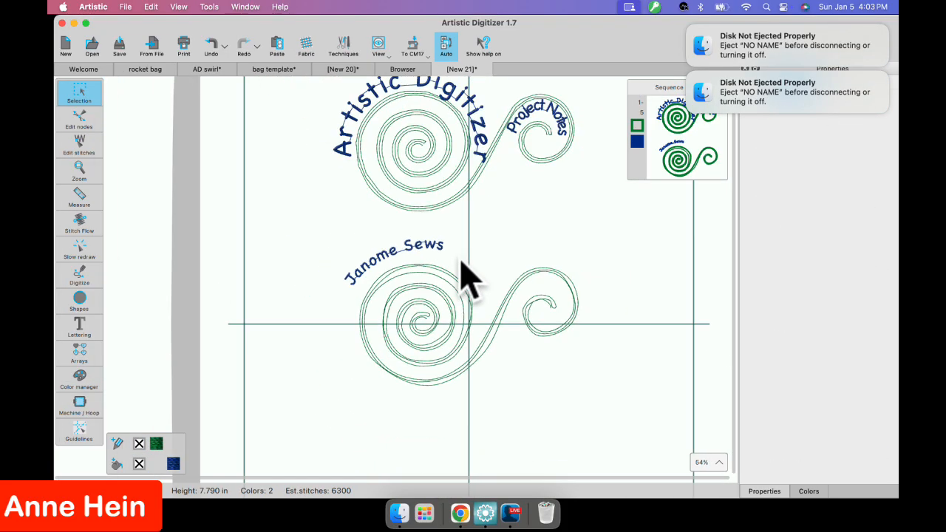
pyautogui.scroll(-3, 440, 381)
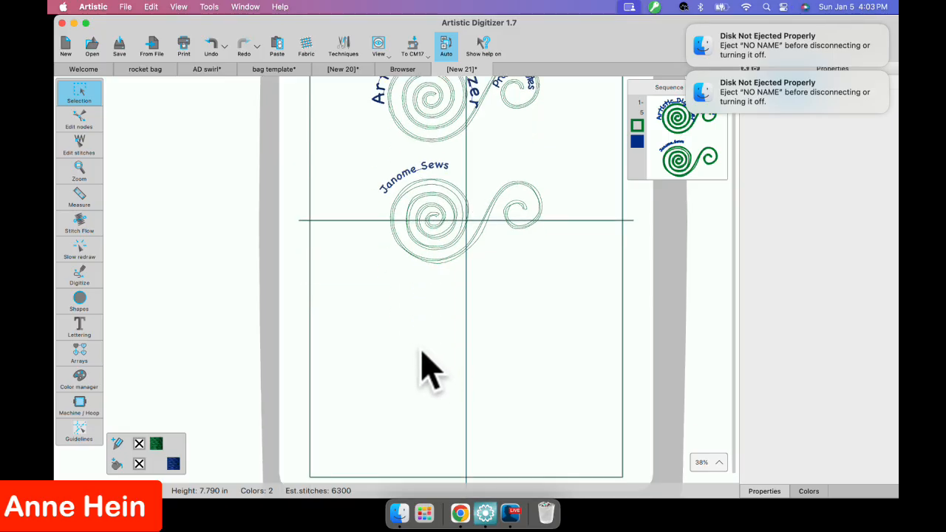
pyautogui.moveTo(80, 274)
pyautogui.click(109, 271)
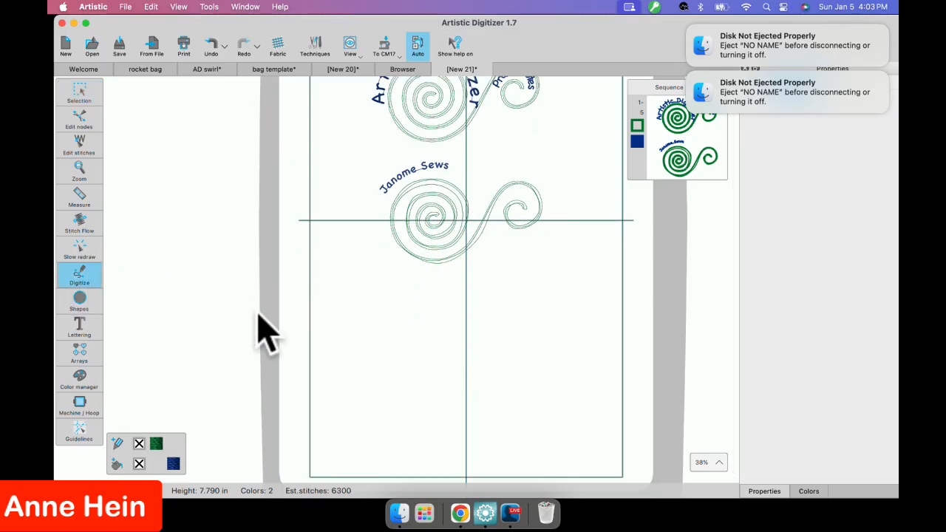
pyautogui.click(321, 356)
pyautogui.click(386, 358)
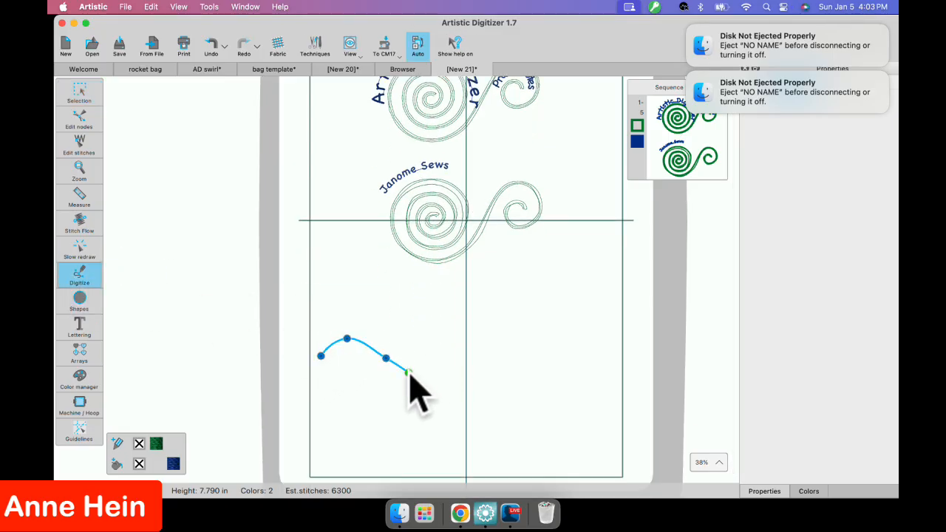
pyautogui.click(409, 372)
pyautogui.click(449, 365)
pyautogui.click(468, 346)
pyautogui.click(510, 331)
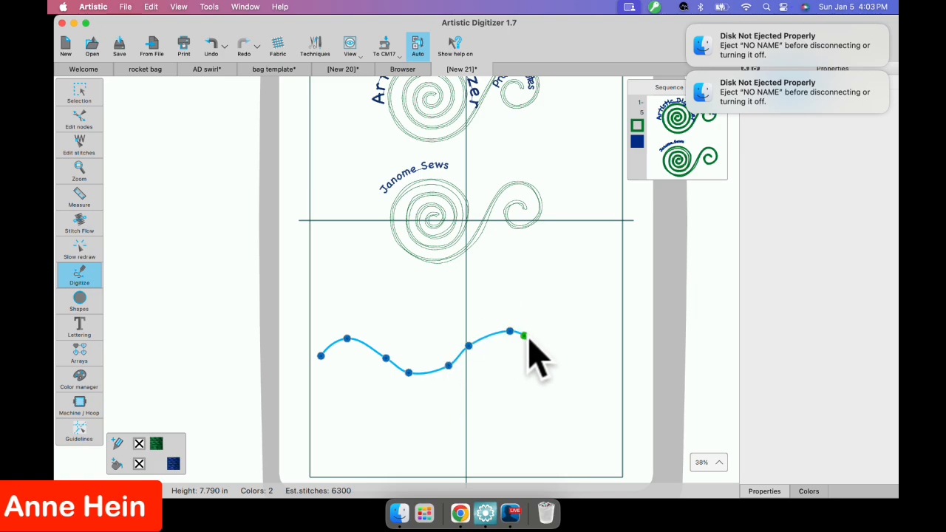
pyautogui.click(556, 357)
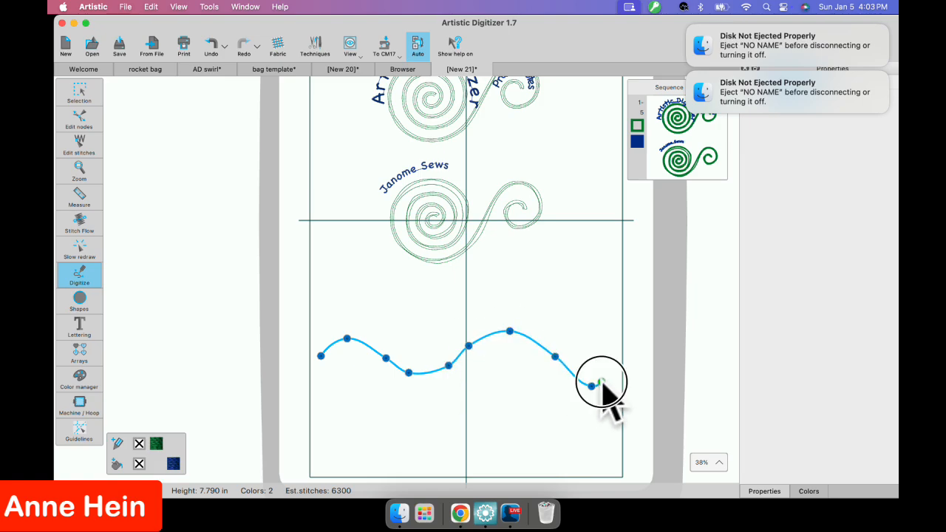
pyautogui.rightClick(601, 383)
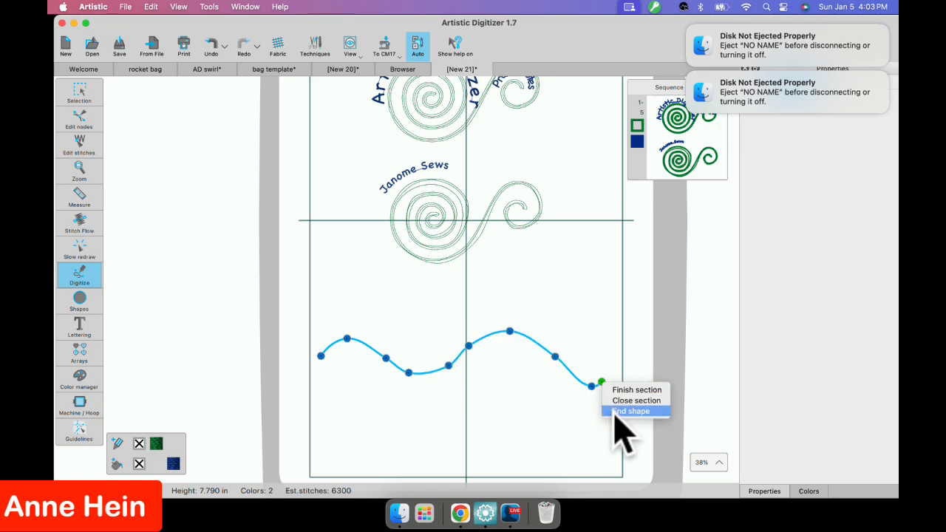
pyautogui.click(621, 411)
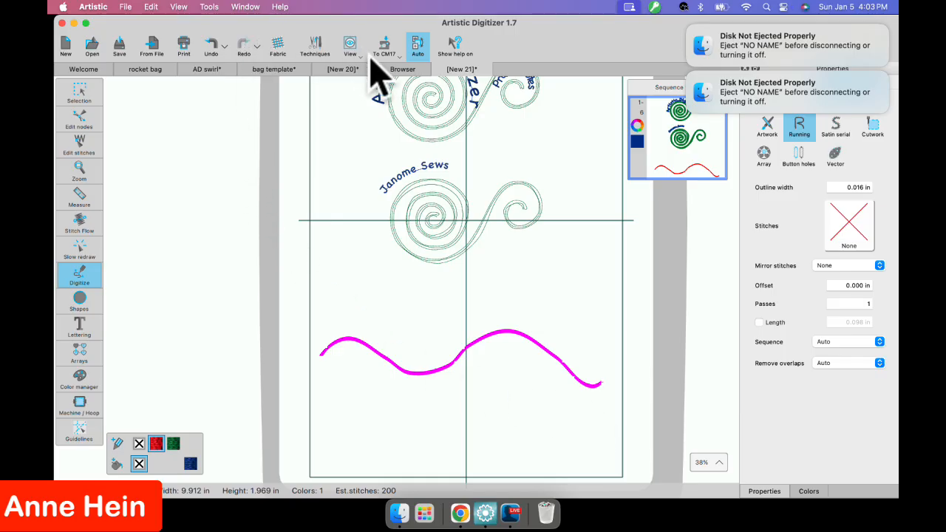
# Open "Pillow winter poem.Draw" from the 01 January 2025 folder and copy its scissors, thread and pincushion design.
pyautogui.click(409, 70)
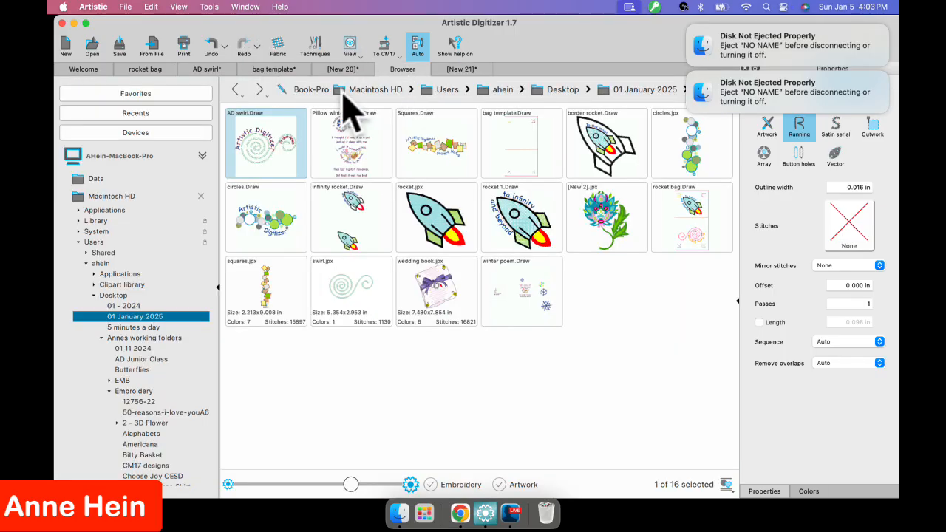
pyautogui.click(355, 142)
pyautogui.doubleClick(352, 141)
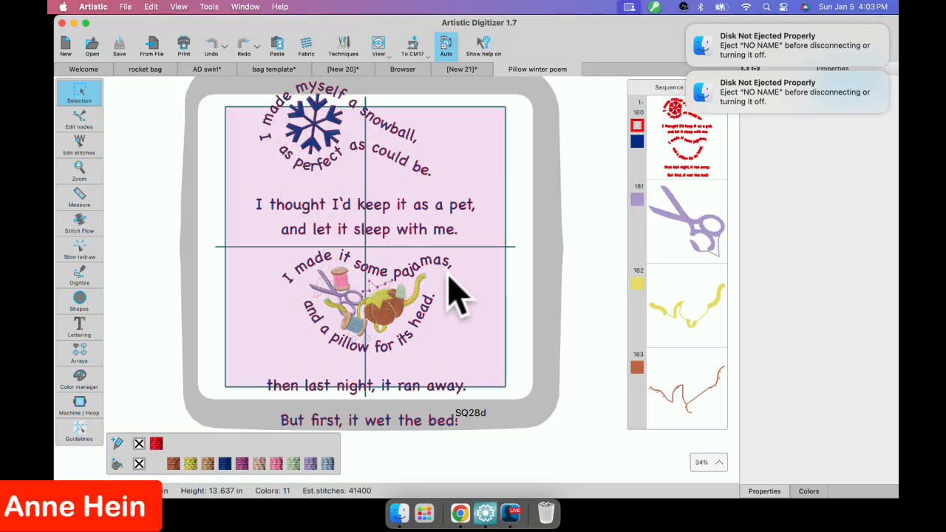
pyautogui.click(371, 319)
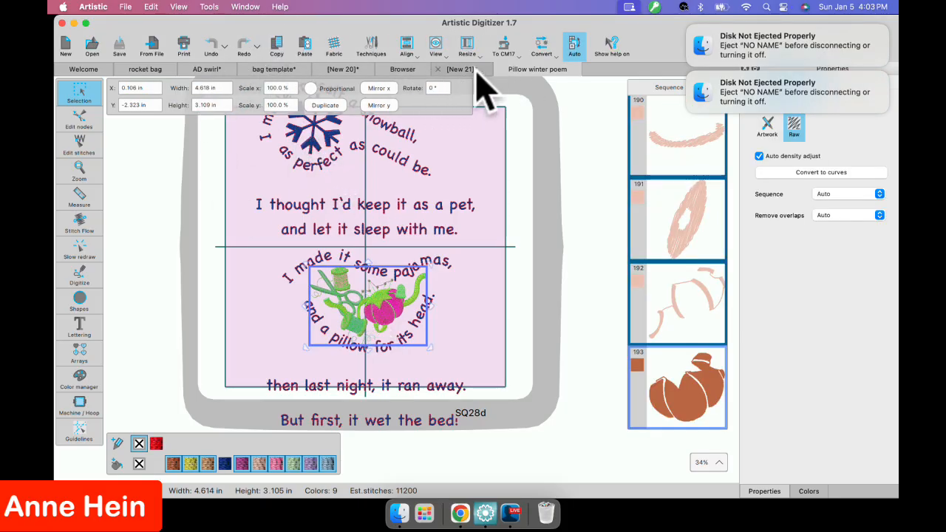
# Paste the sewing notions design into the [New 21] swirl document and move it down into the open space below the lower swirl.
pyautogui.click(455, 71)
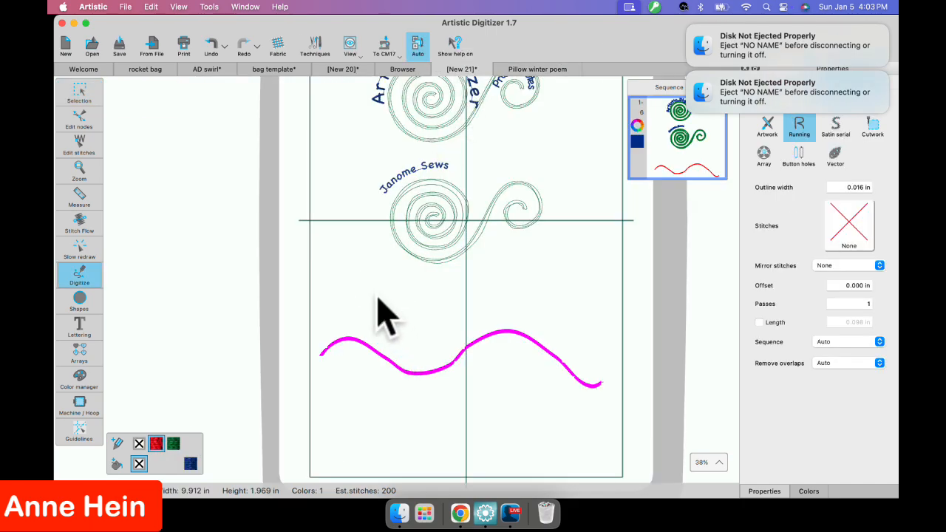
pyautogui.click(79, 92)
pyautogui.rightClick(342, 249)
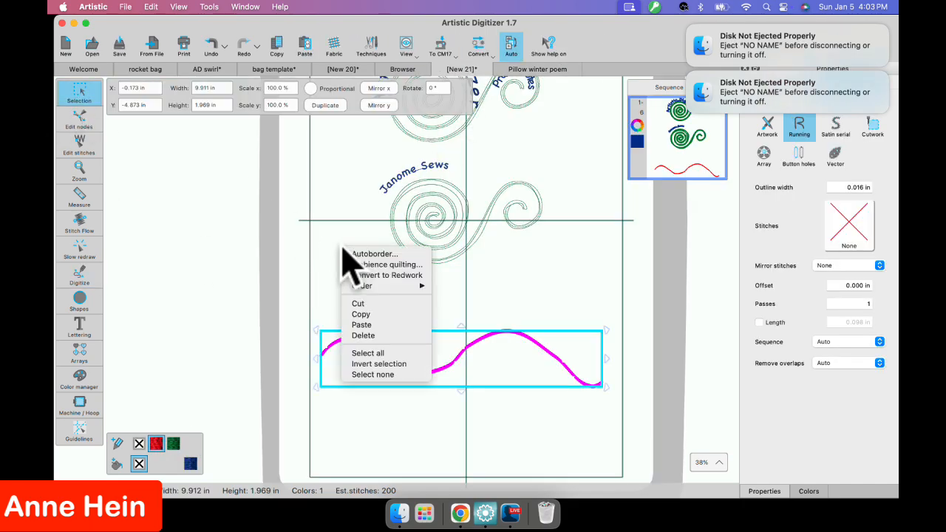
pyautogui.click(371, 325)
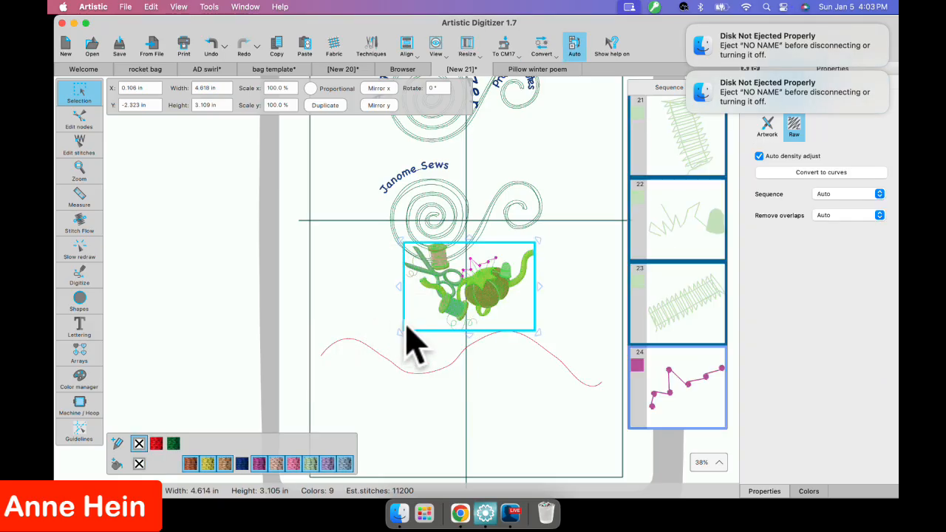
pyautogui.moveTo(473, 280); pyautogui.dragTo(472, 402)
# Delete the wide wavy curve that runs across the pasted sewing notions design.
pyautogui.click(485, 337)
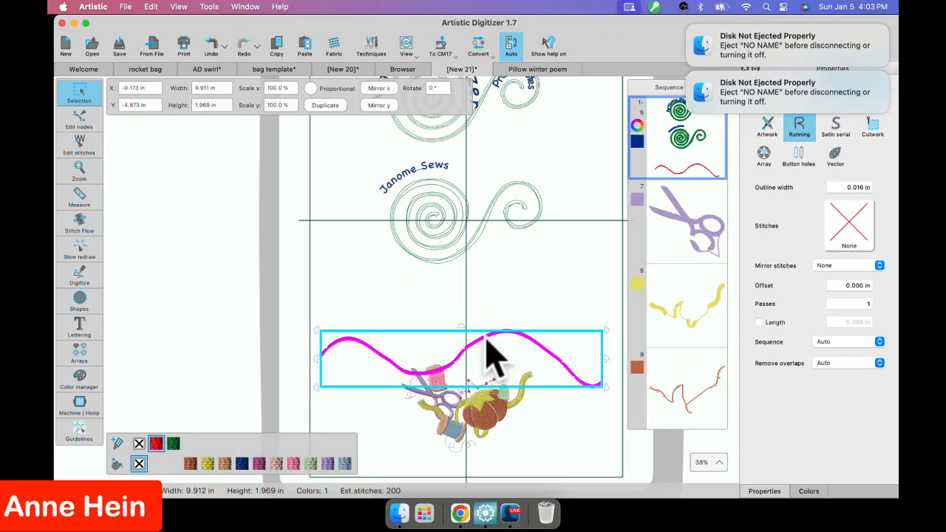
pyautogui.press('Delete')
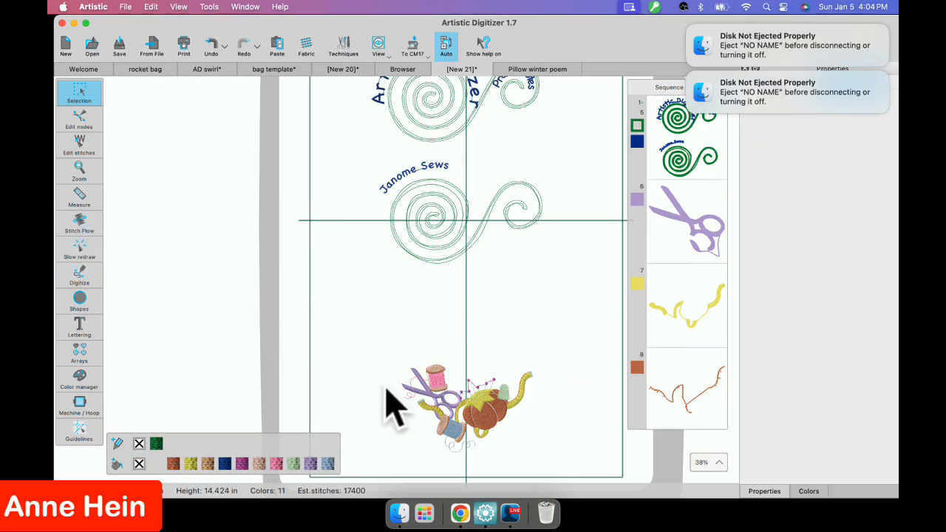
# Digitize an open wavy curve about 7.2 in wide and 1.6 in high, following the upper edge of the sewing notions design.
pyautogui.moveTo(99, 294)
pyautogui.click(119, 272)
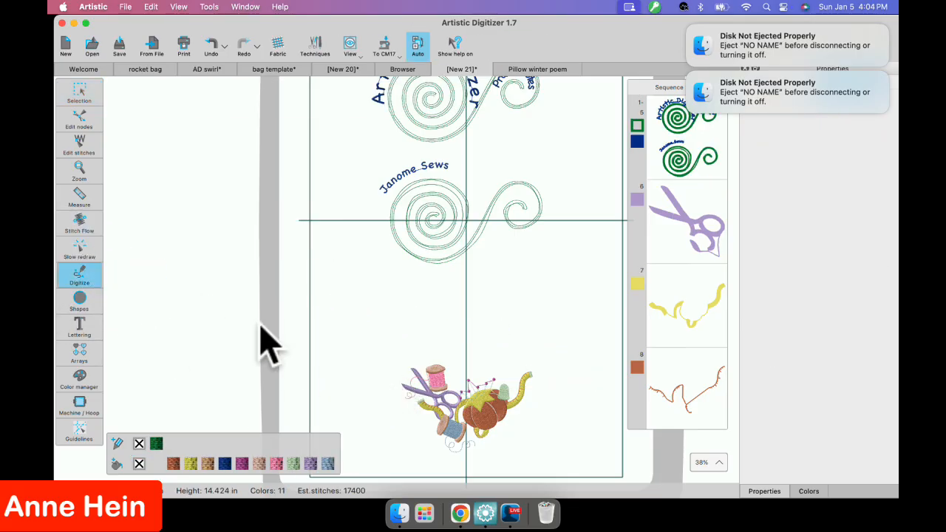
pyautogui.click(380, 401)
pyautogui.click(399, 377)
pyautogui.click(431, 358)
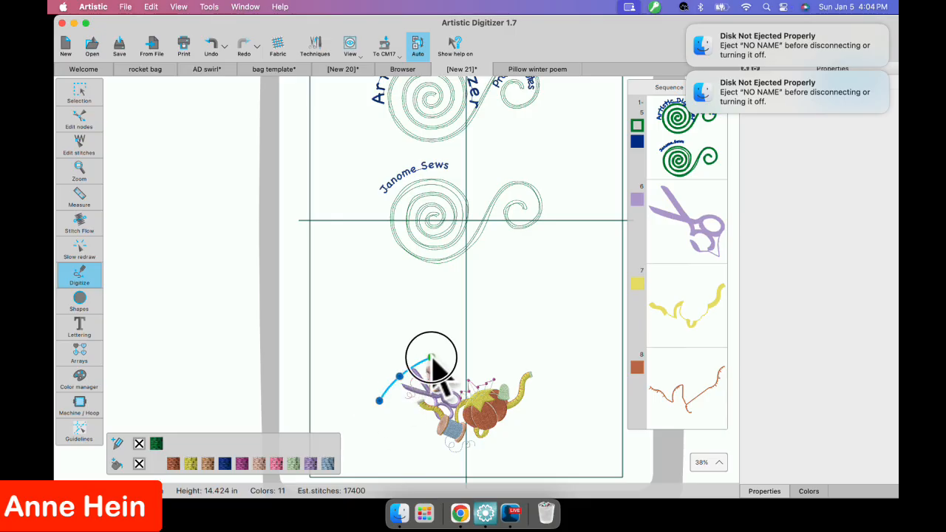
pyautogui.click(463, 366)
pyautogui.click(486, 375)
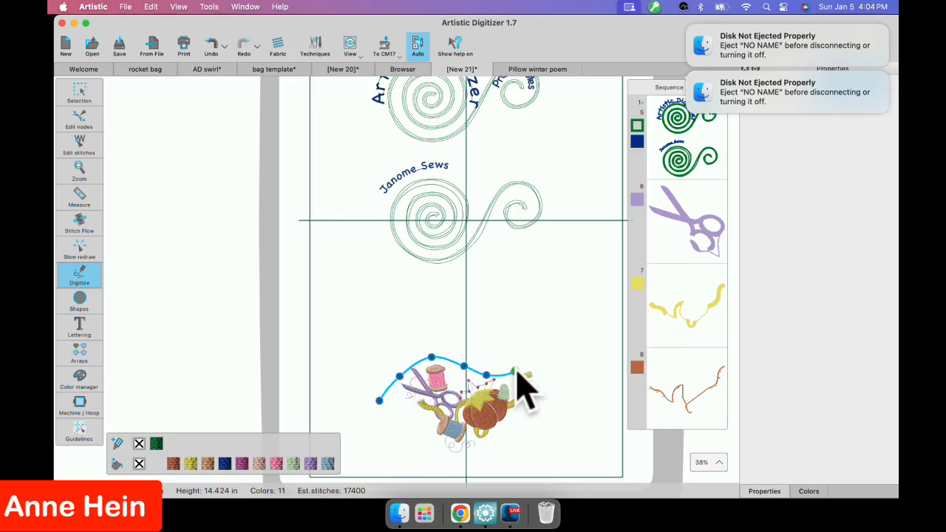
pyautogui.click(513, 371)
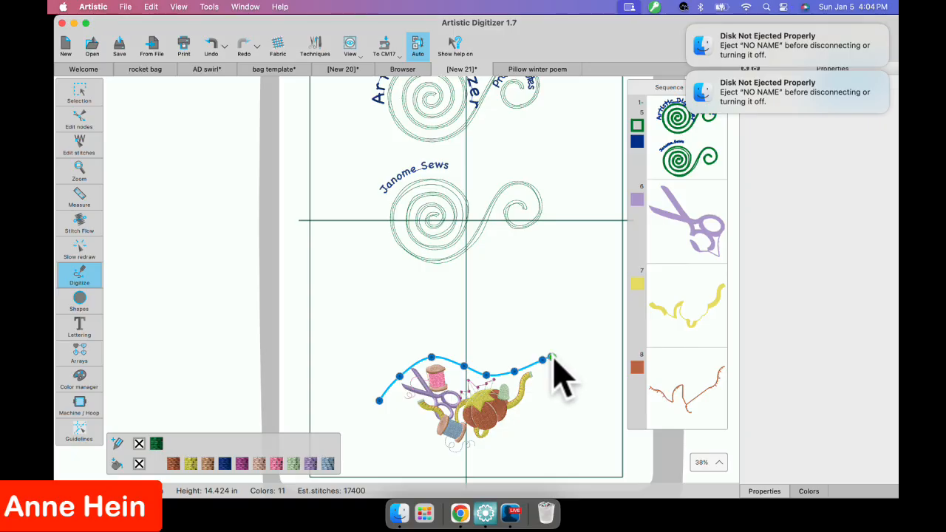
pyautogui.click(564, 365)
pyautogui.rightClick(583, 381)
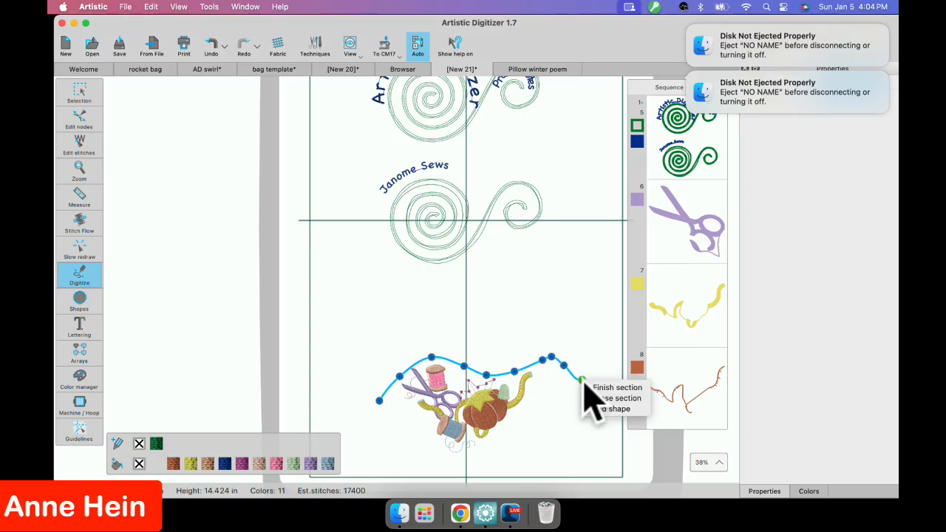
pyautogui.click(611, 409)
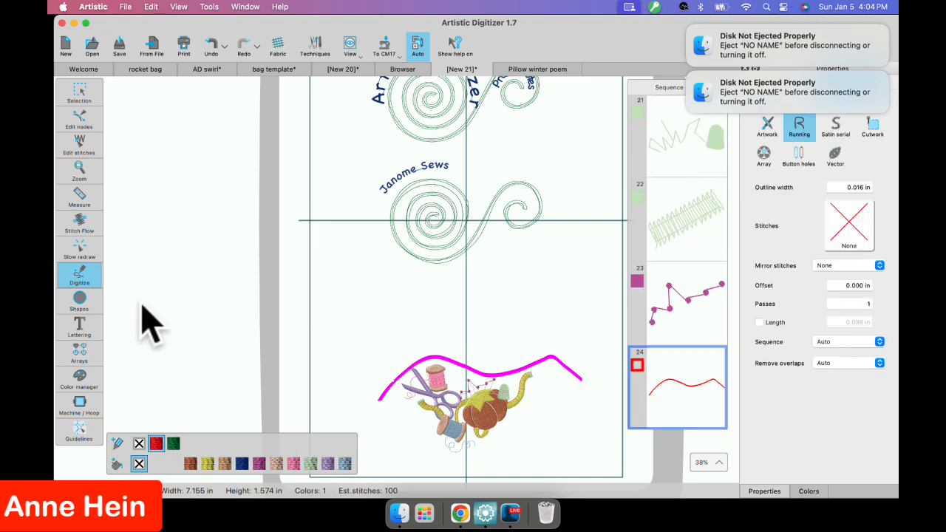
# Add the lettering "Janome sewing school" in the Chalkboard font just above the wavy curve.
pyautogui.click(85, 327)
pyautogui.click(356, 342)
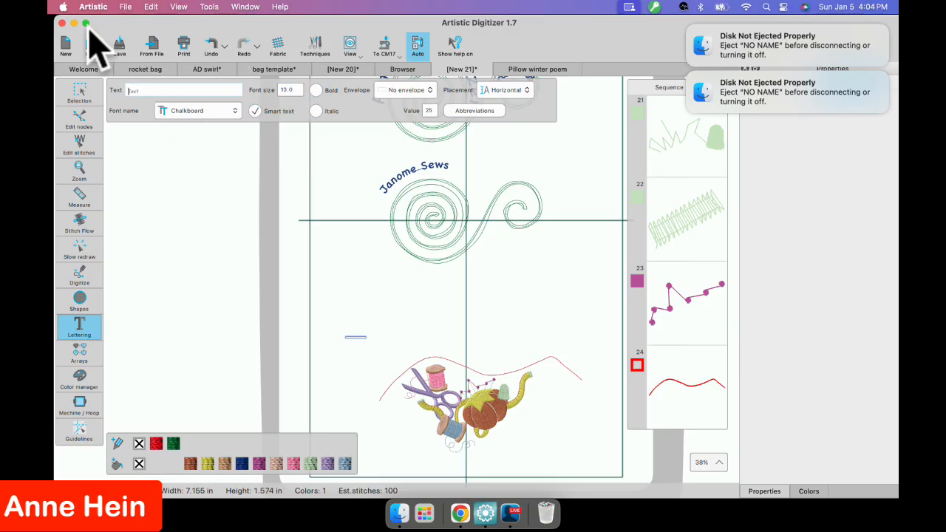
pyautogui.write('Janome')
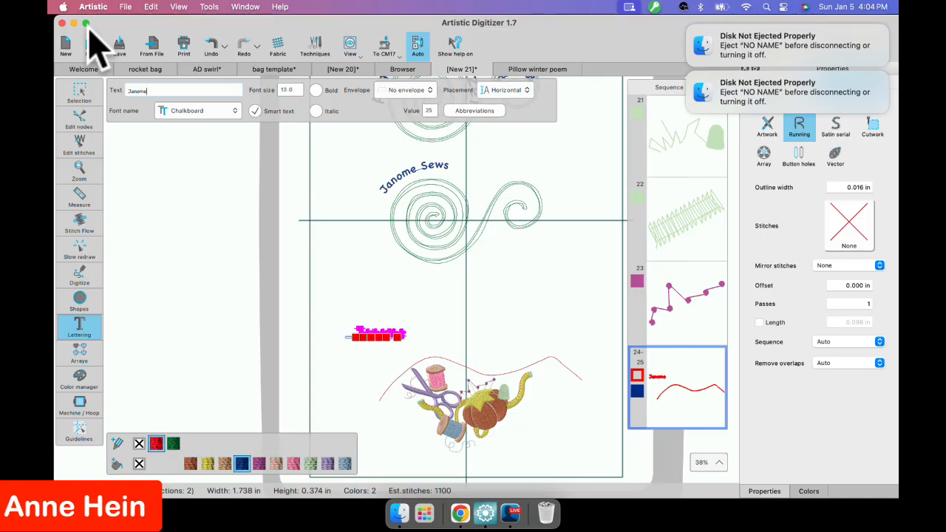
pyautogui.write(' sewing')
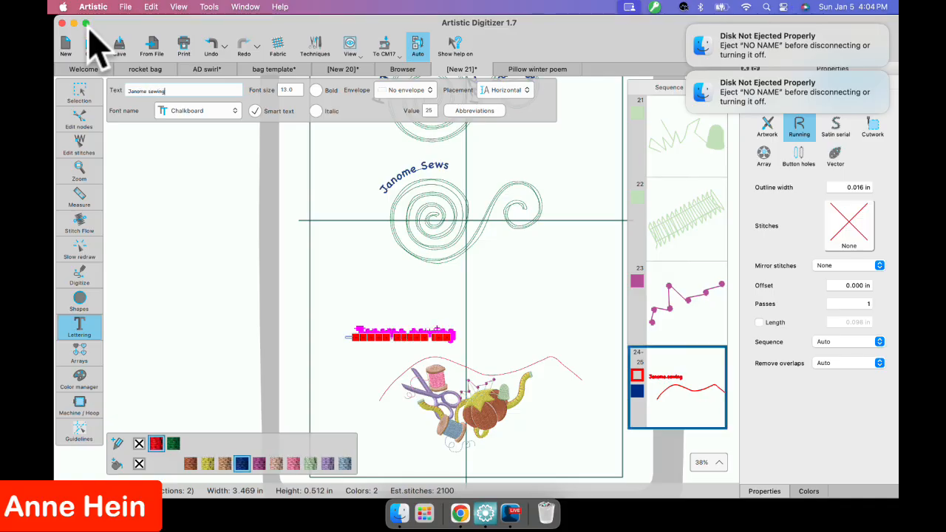
pyautogui.write(' school')
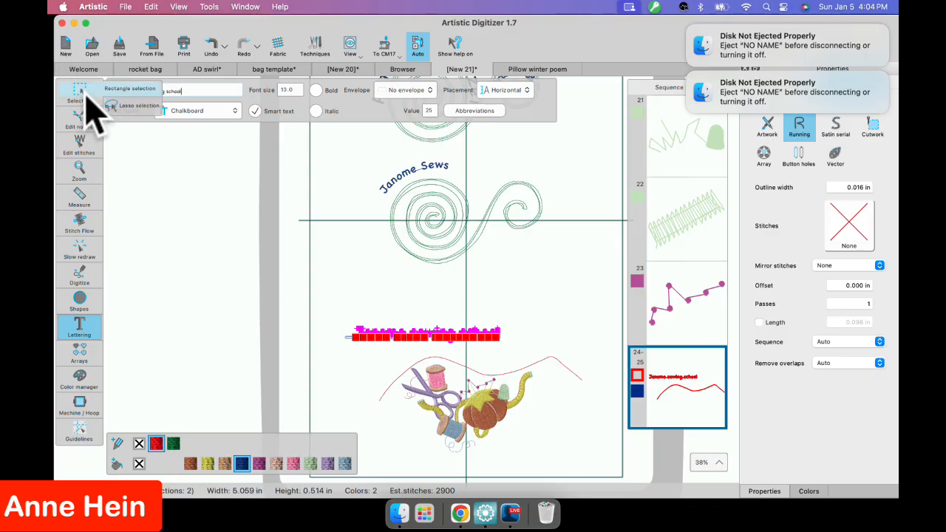
# Fit the "Janome sewing school" lettering to the wavy curve with Apply path.
pyautogui.click(81, 93)
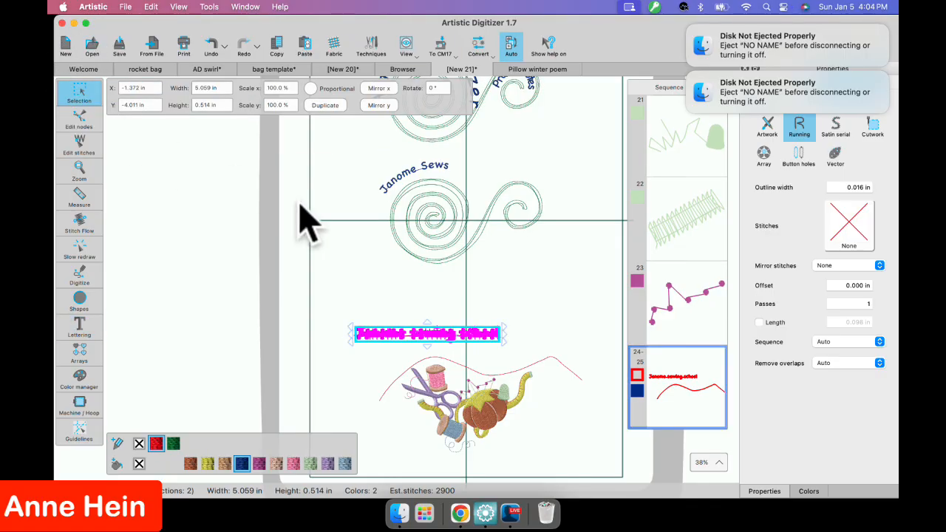
pyautogui.keyDown('shift'); pyautogui.click(551, 360); pyautogui.keyUp('shift')
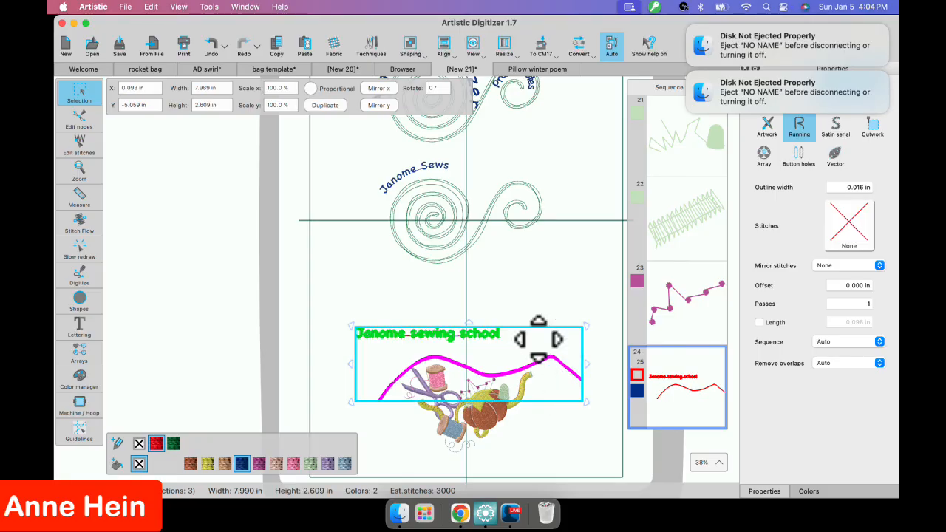
pyautogui.rightClick(538, 337)
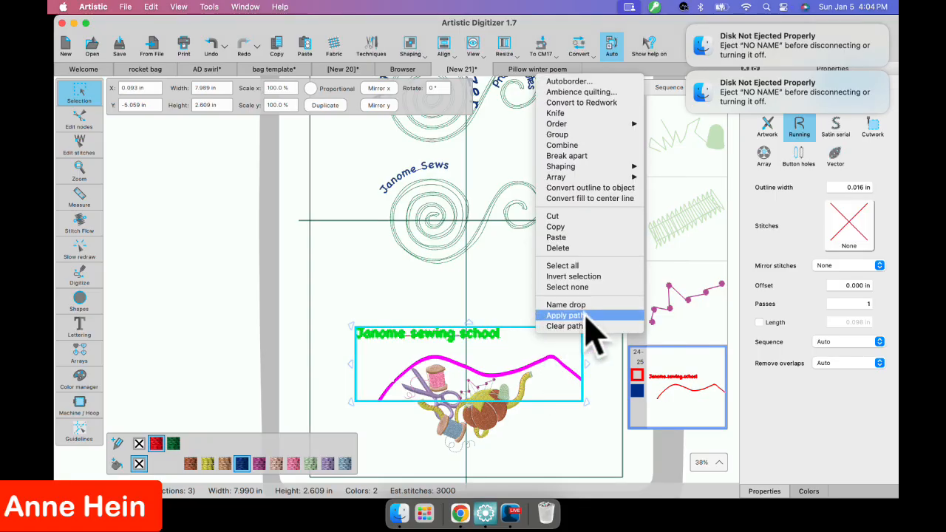
pyautogui.click(565, 316)
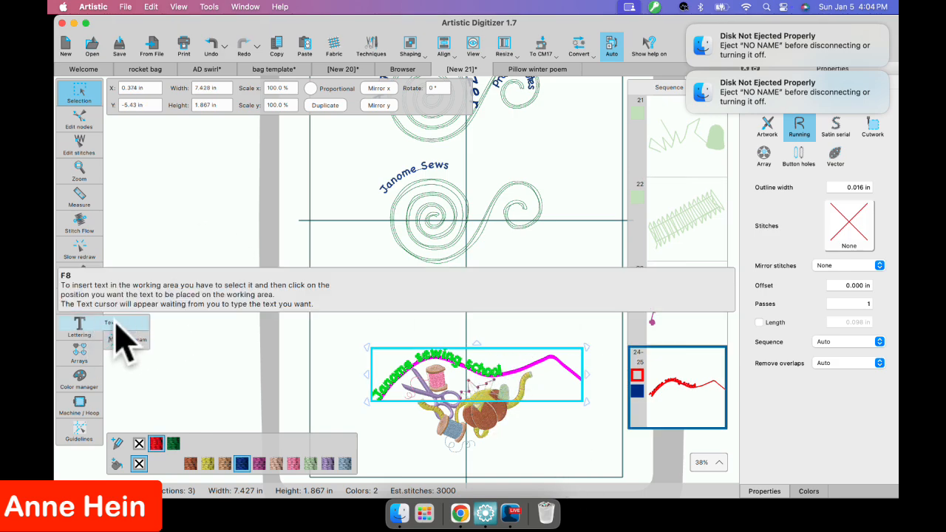
# Extend the lettering on the wavy path to read "Janome sewing school great fun too".
pyautogui.click(81, 325)
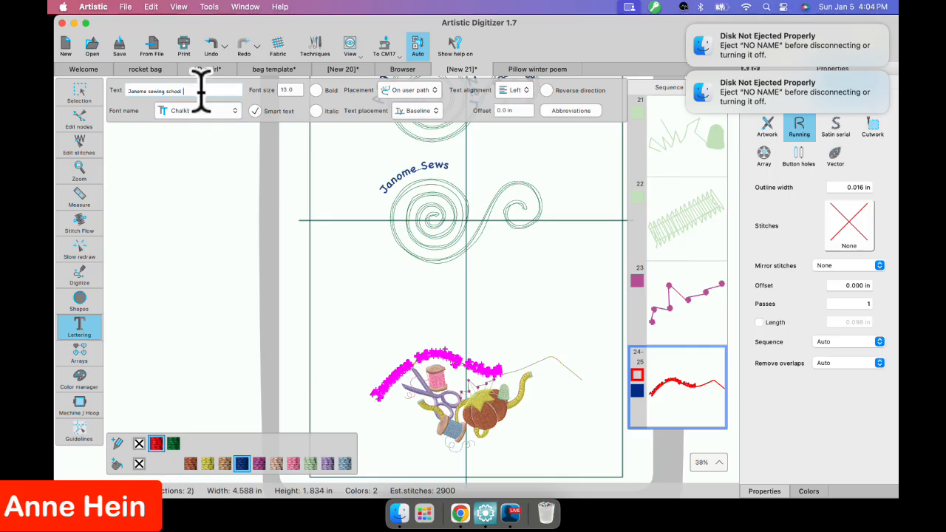
pyautogui.write('grea')
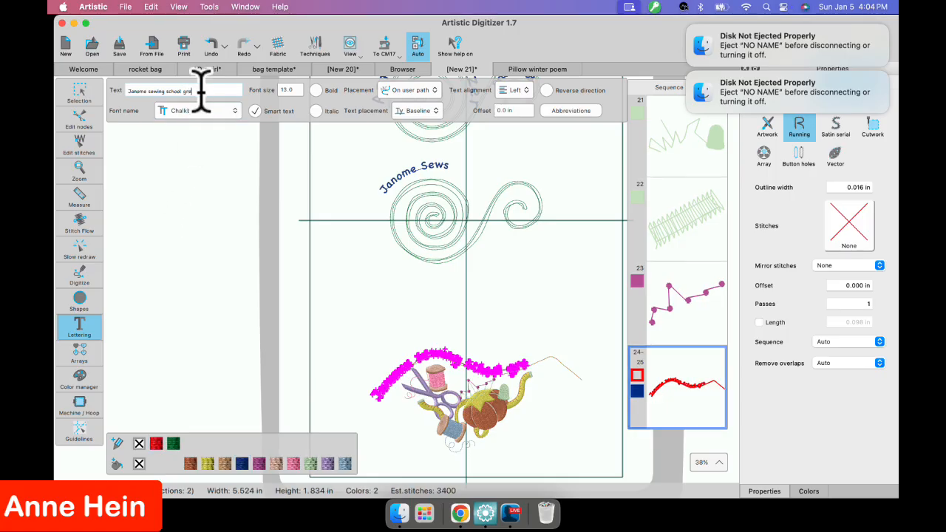
pyautogui.write('t')
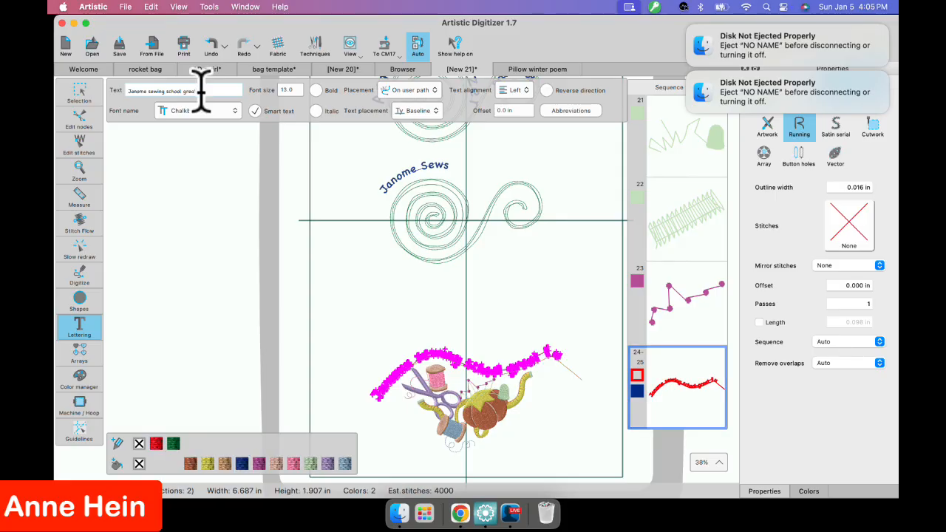
pyautogui.write(' fun ')
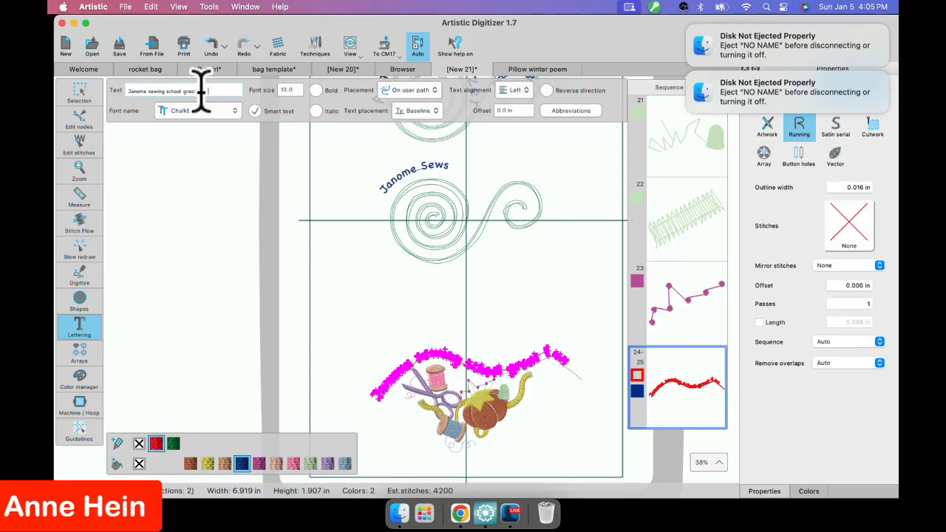
pyautogui.write('too')
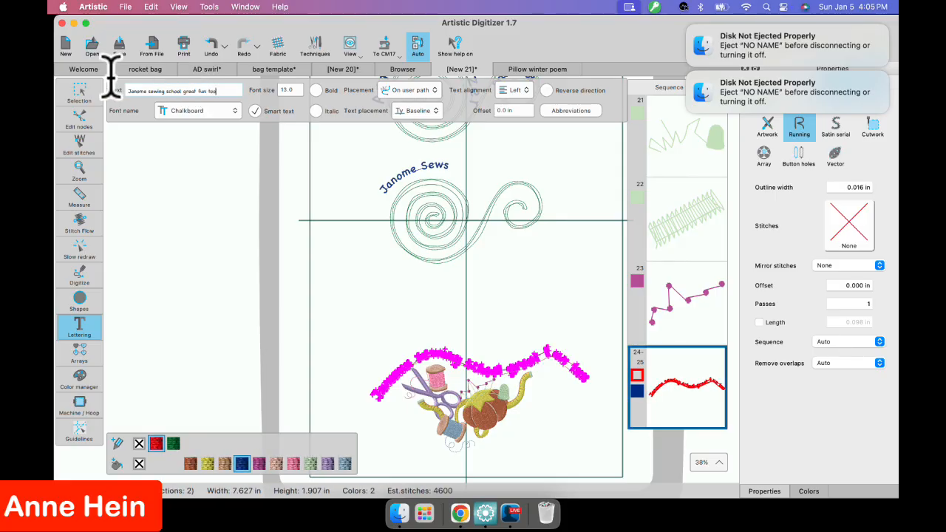
# Finish the text edit and examine how the extended lettering follows the wavy curve above the sewing notions design.
pyautogui.click(83, 95)
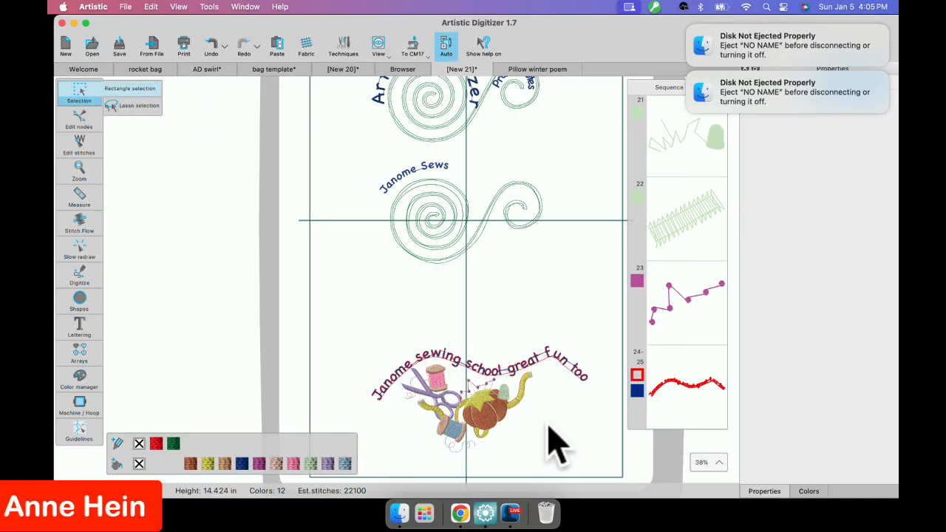
pyautogui.scroll(2, 513, 395)
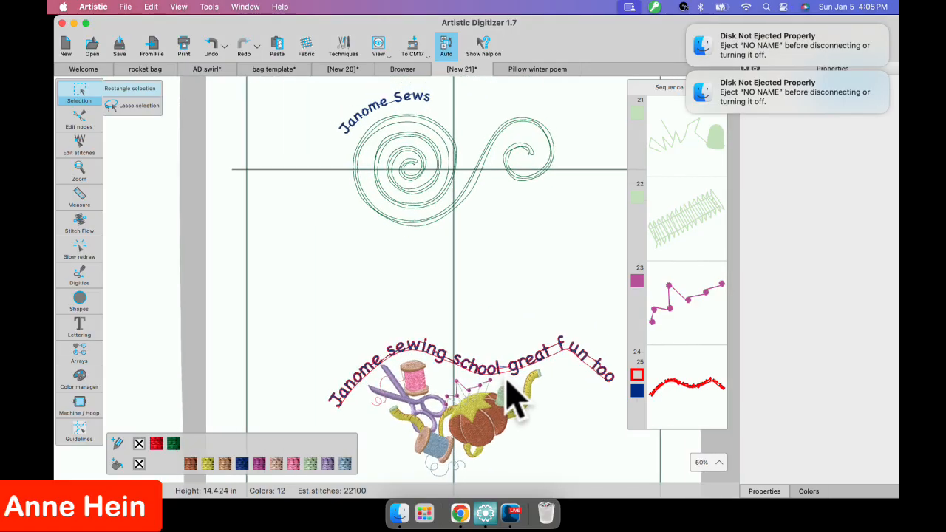
pyautogui.scroll(-3, 513, 402)
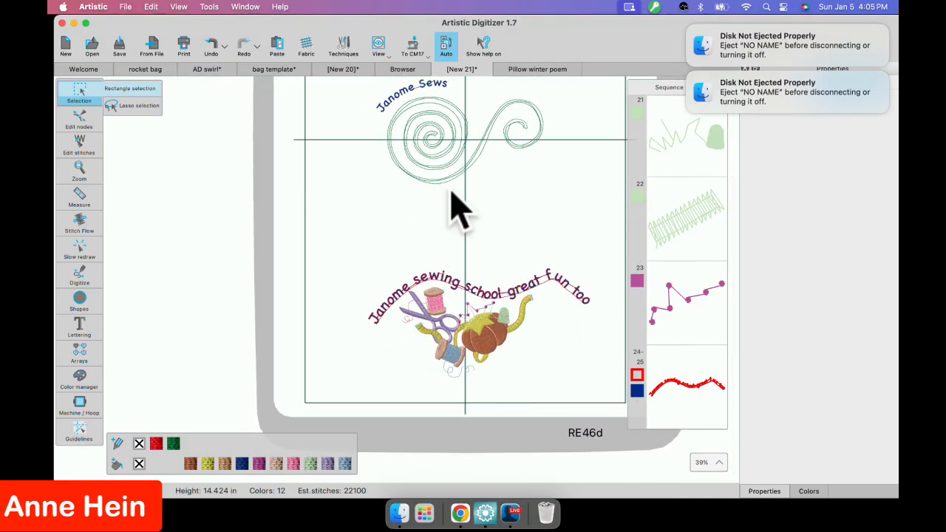
# Open circles.Draw and Squares.Draw from the 01 January 2025 folder and compare their curved lettering with the AD swirl design.
pyautogui.click(407, 69)
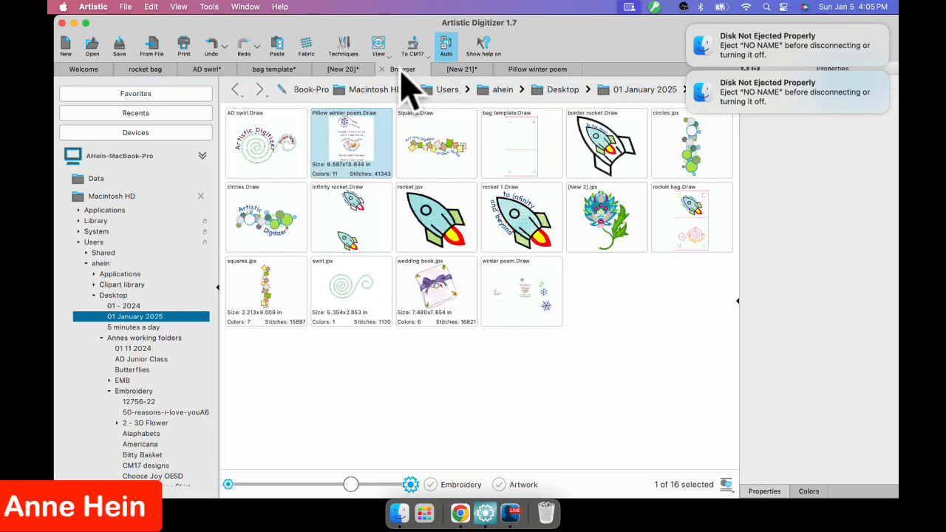
pyautogui.click(271, 230)
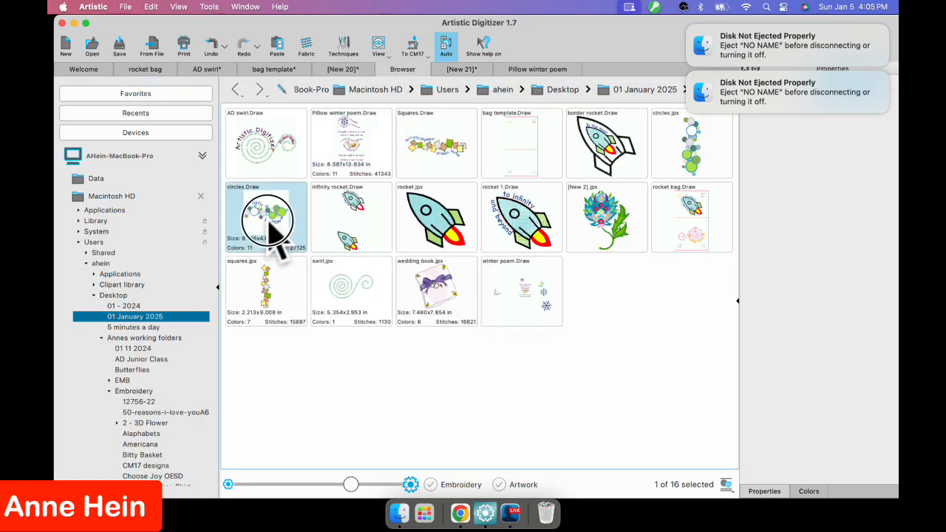
pyautogui.doubleClick(269, 222)
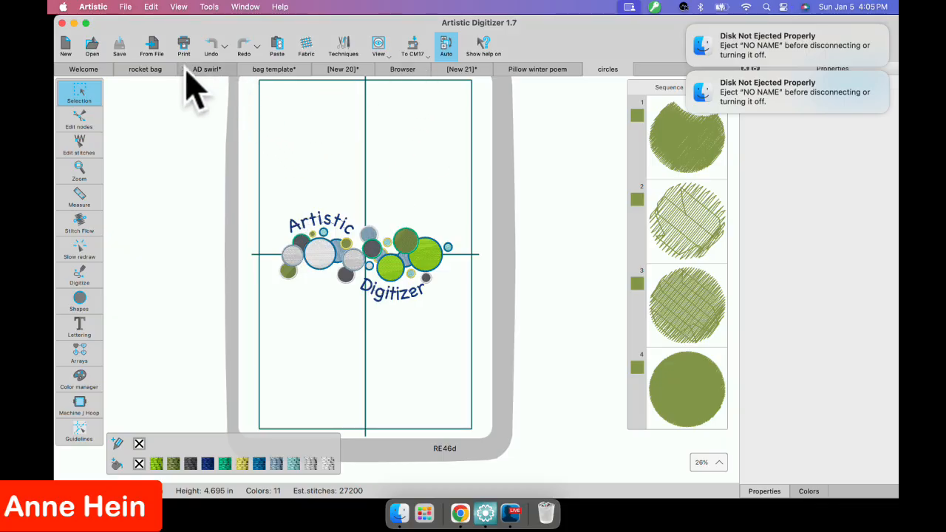
pyautogui.click(208, 70)
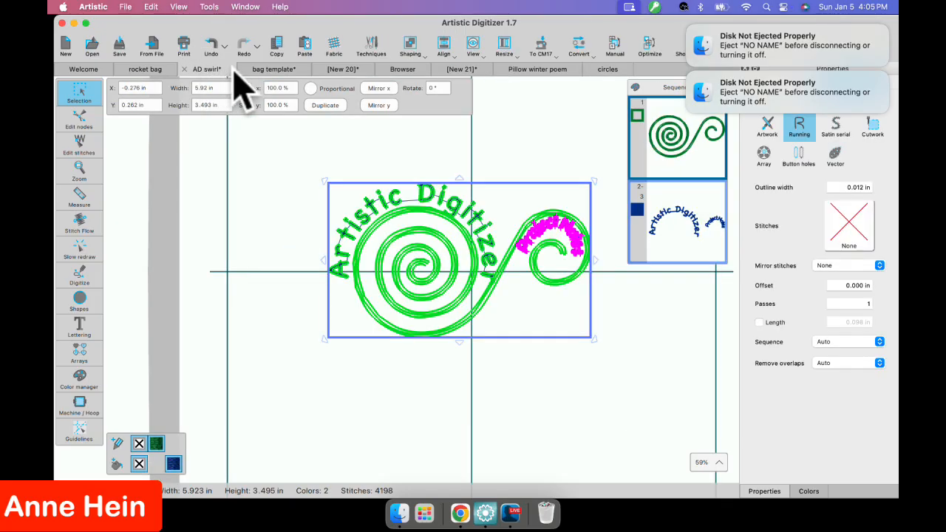
pyautogui.click(402, 71)
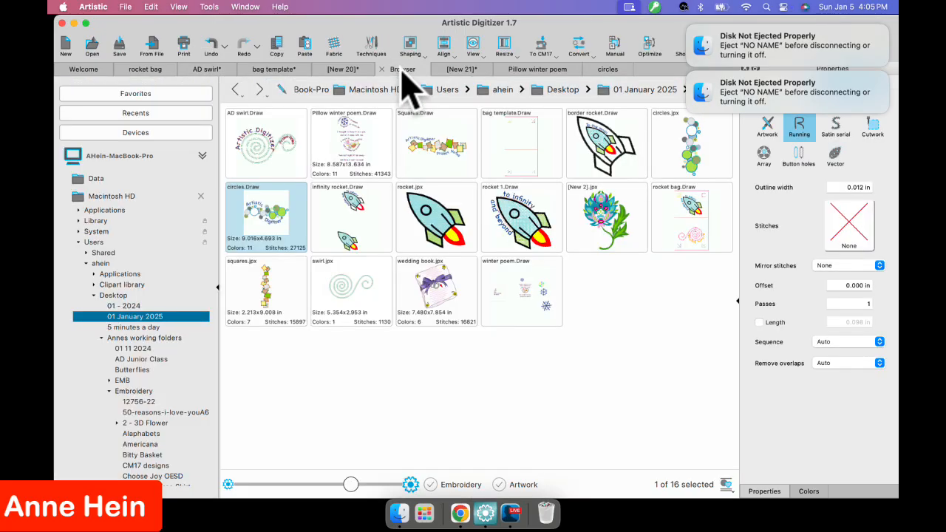
pyautogui.doubleClick(455, 166)
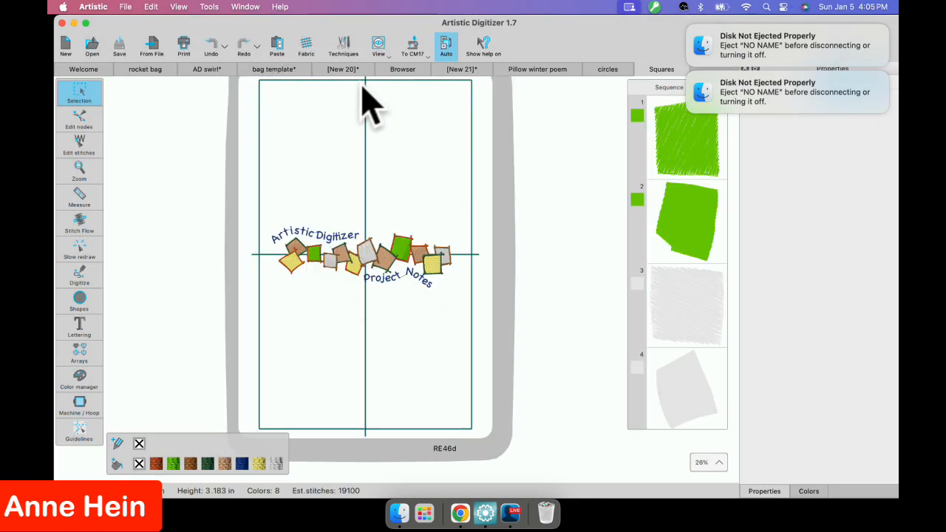
# Open wedding book.jpx and delete the large pink shading stitches from the book cover.
pyautogui.click(403, 70)
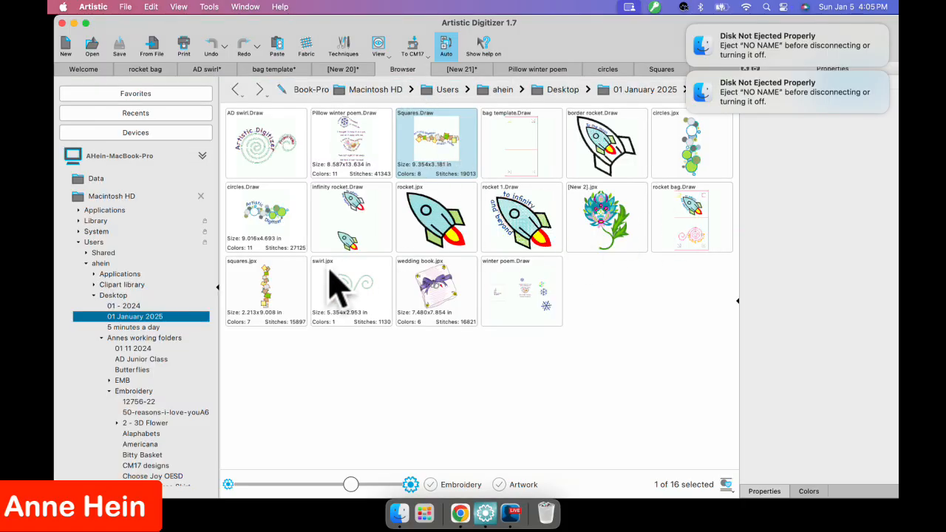
pyautogui.doubleClick(439, 289)
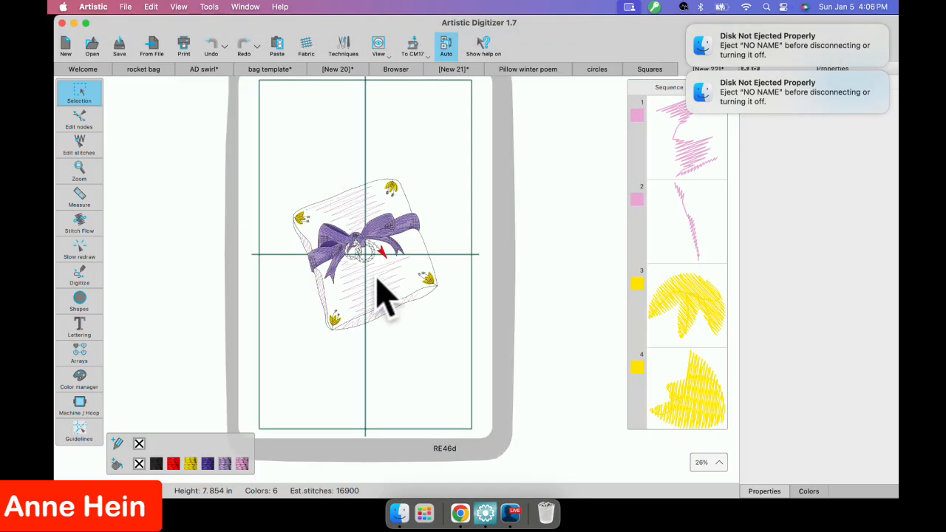
pyautogui.scroll(5, 388, 299)
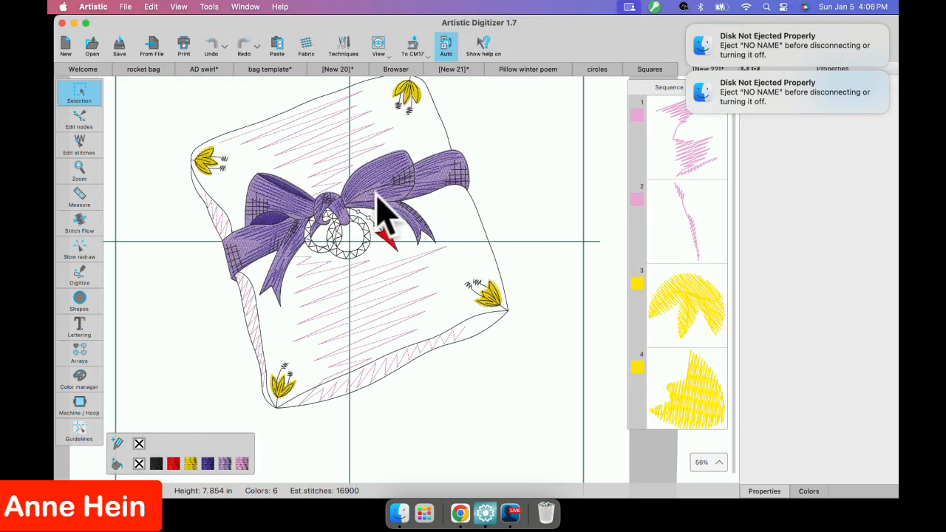
pyautogui.click(325, 155)
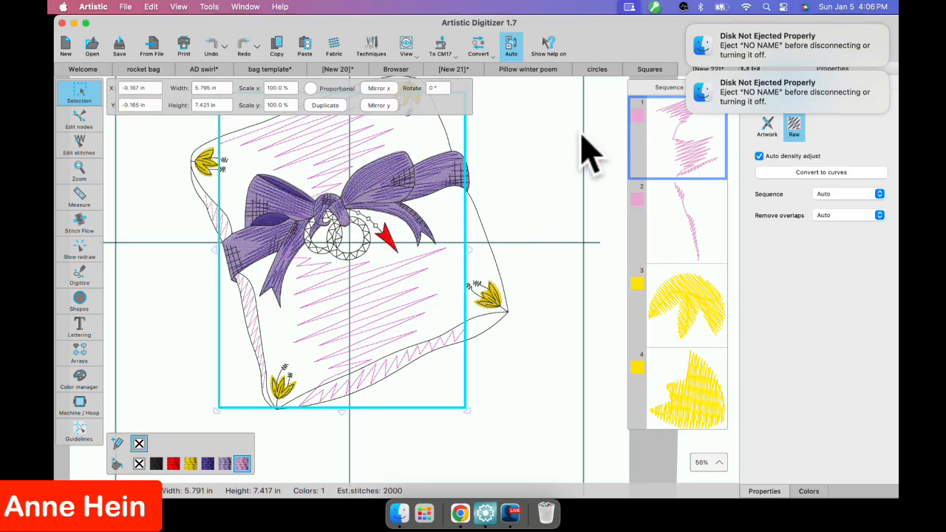
pyautogui.press('Delete')
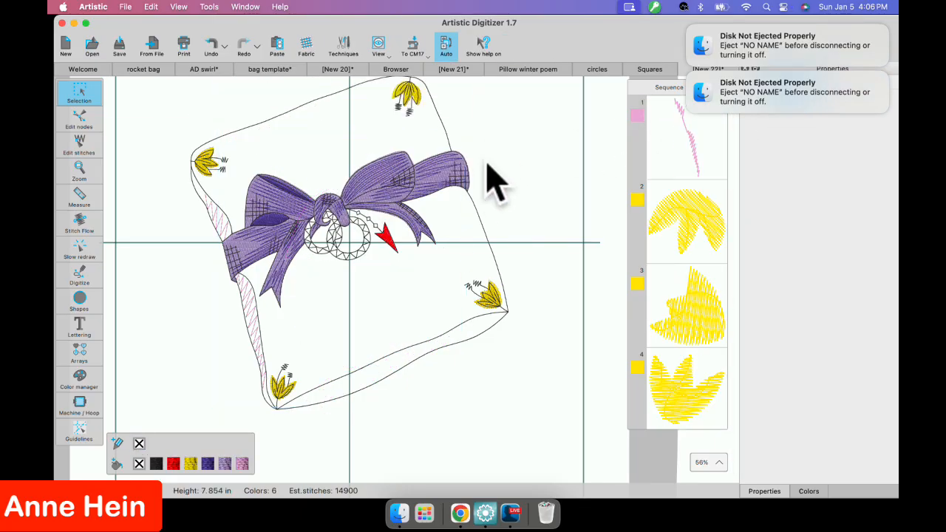
# Digitize an open wavy curve about 3.5 in wide and 1.4 in high on the book cover, rising above the bow.
pyautogui.click(82, 277)
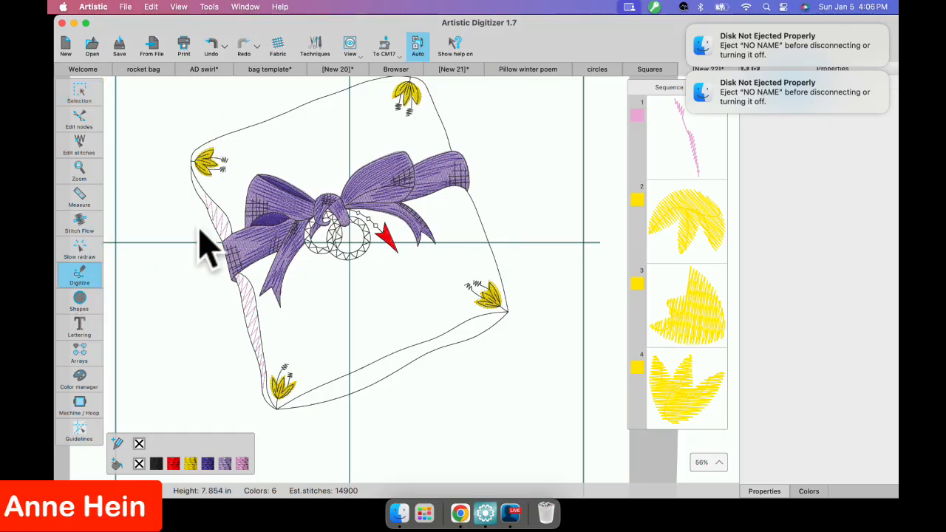
pyautogui.click(241, 172)
pyautogui.click(269, 157)
pyautogui.click(297, 156)
pyautogui.click(326, 147)
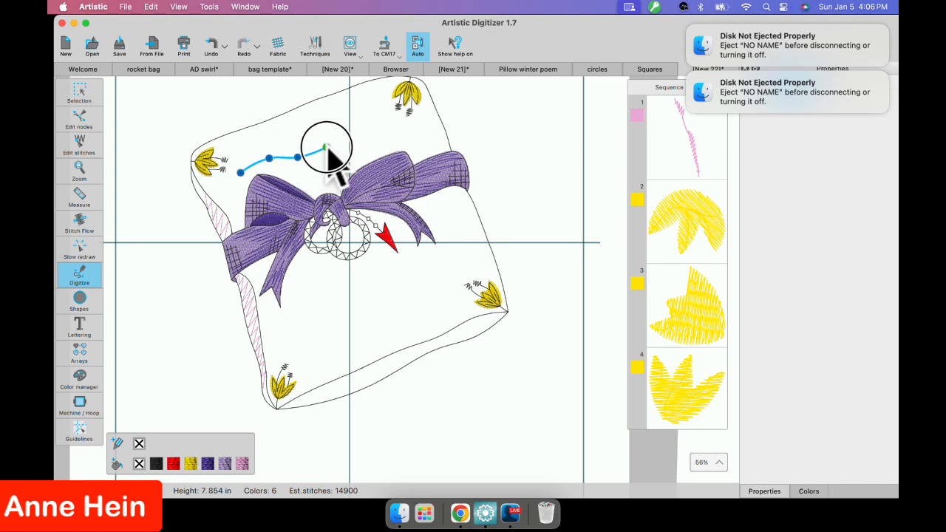
pyautogui.click(363, 116)
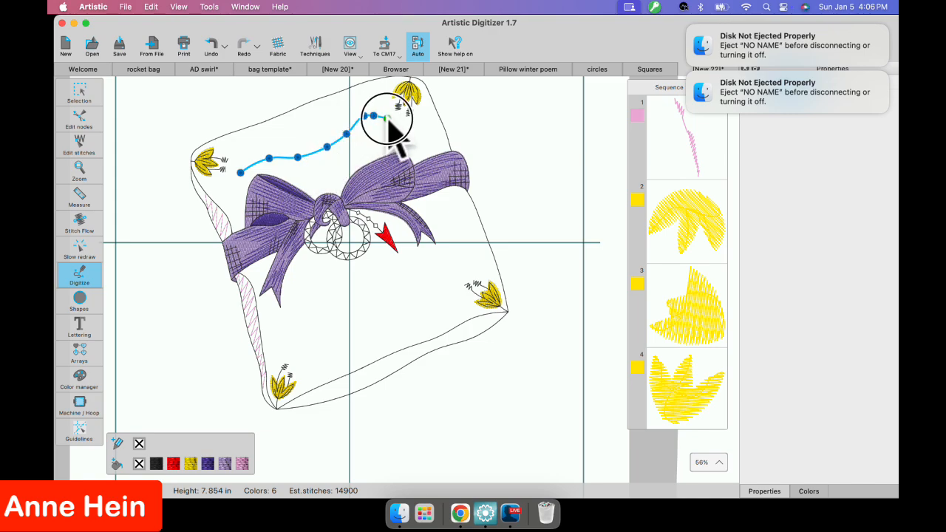
pyautogui.rightClick(397, 128)
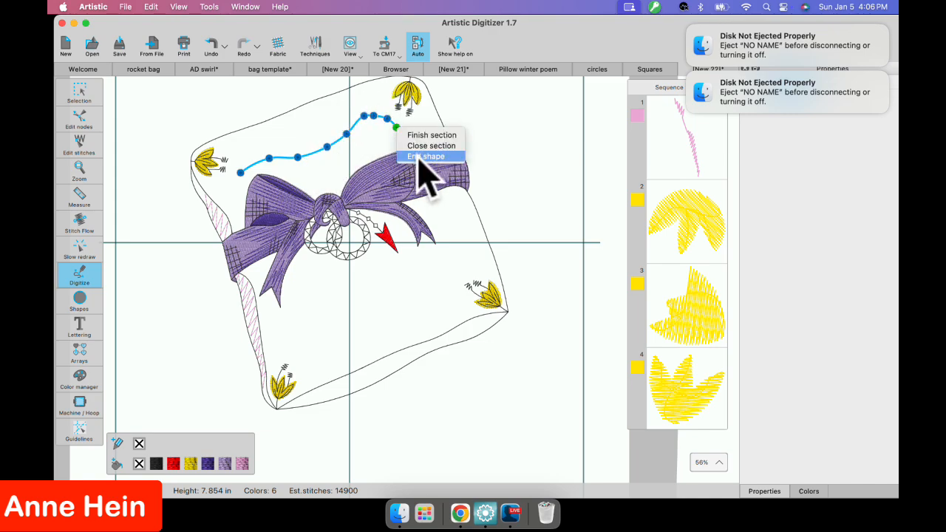
pyautogui.click(418, 164)
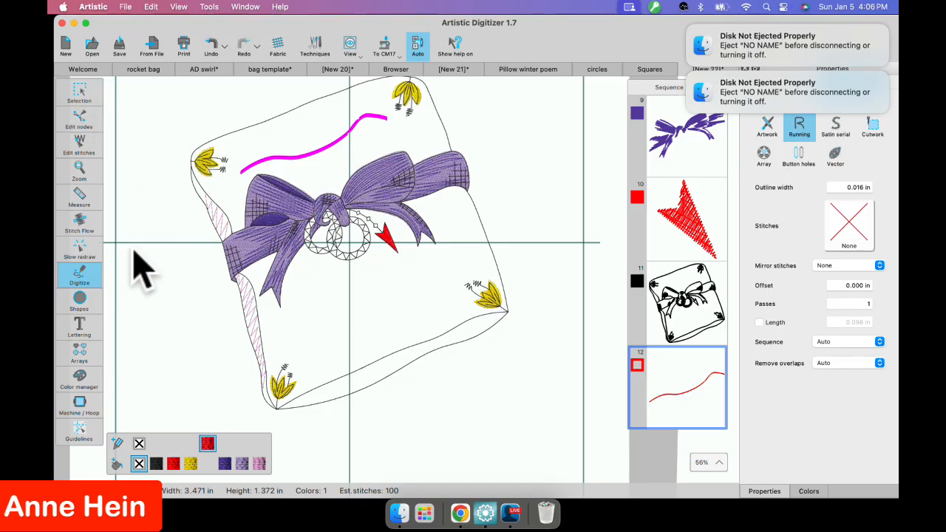
# Add the lettering "Happy Wedding" in the Chalkboard font below the wedding book design.
pyautogui.hscroll(-1, 104, 323)
pyautogui.click(107, 323)
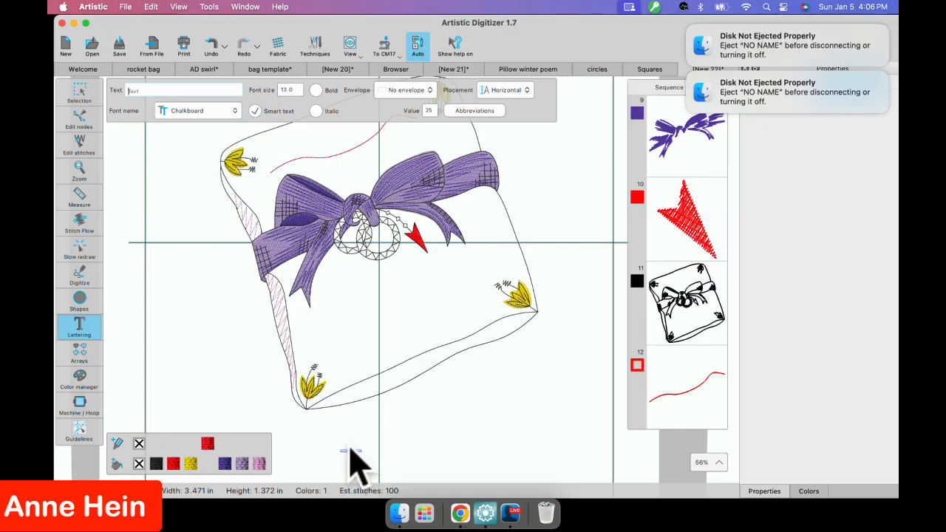
pyautogui.write('Happy ')
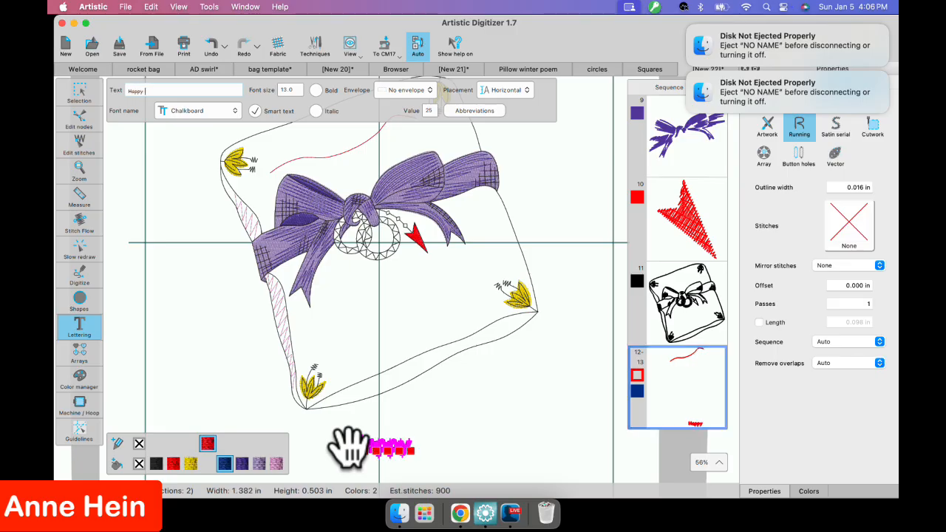
pyautogui.write('Wedding')
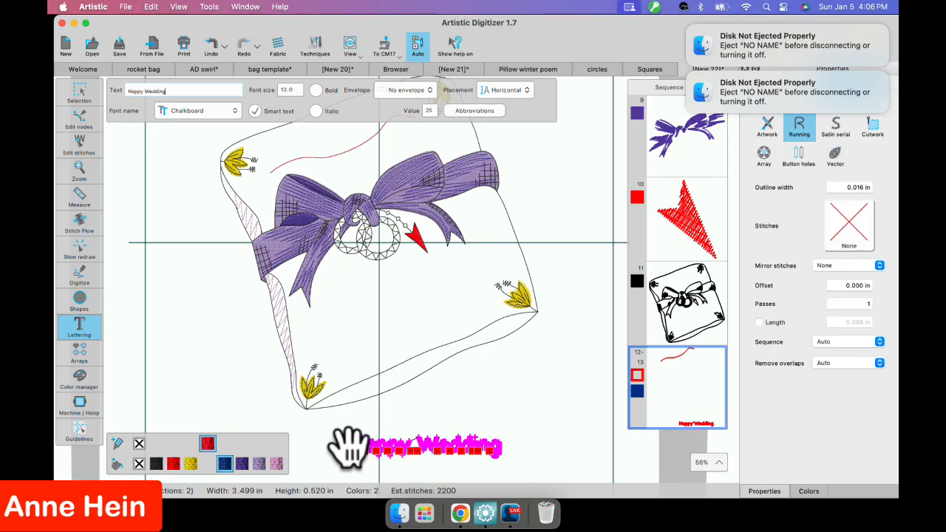
# Fit the "Happy Wedding" lettering to the curve above the bow with Apply path.
pyautogui.click(78, 94)
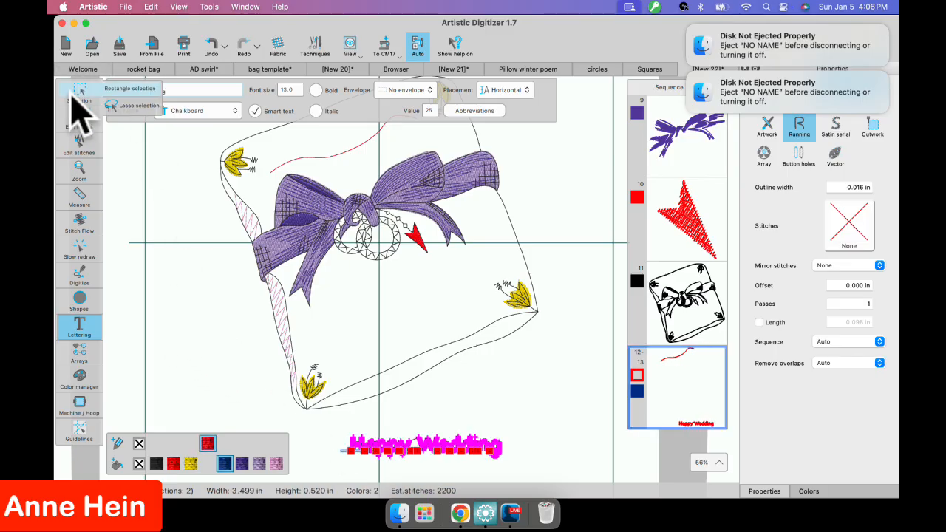
pyautogui.keyDown('shift'); pyautogui.click(344, 155); pyautogui.keyUp('shift')
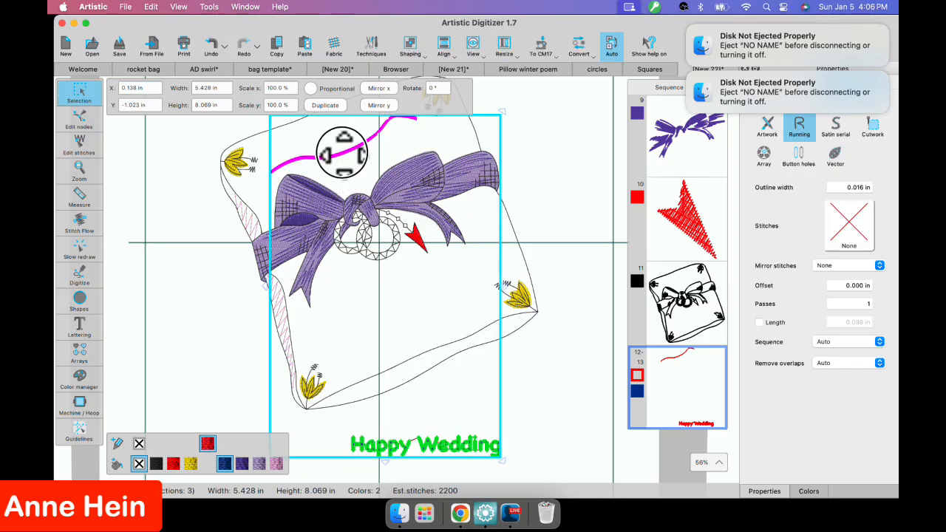
pyautogui.rightClick(343, 154)
pyautogui.click(385, 395)
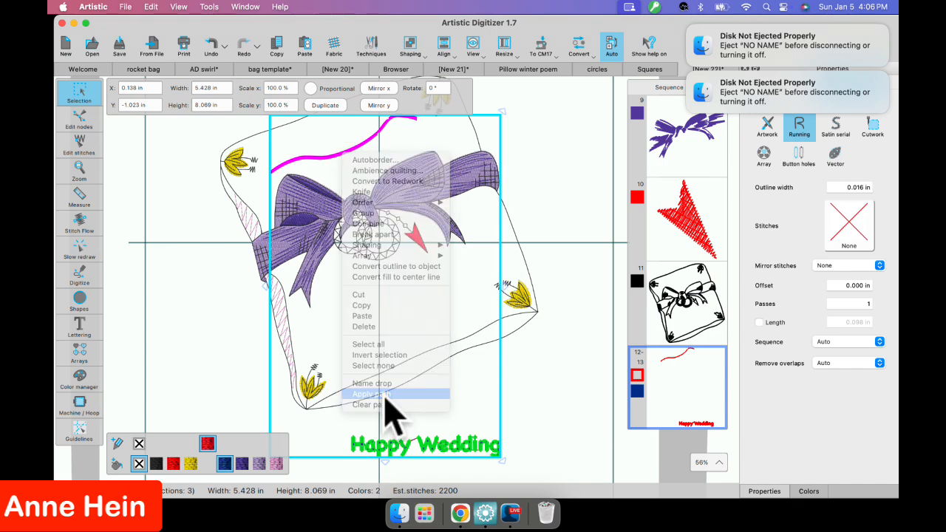
pyautogui.click(416, 333)
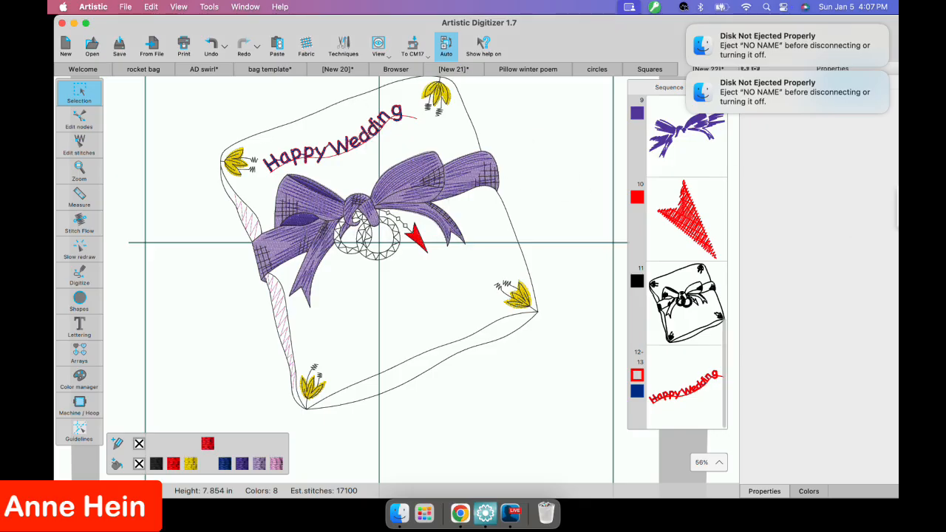
pyautogui.click(510, 513)
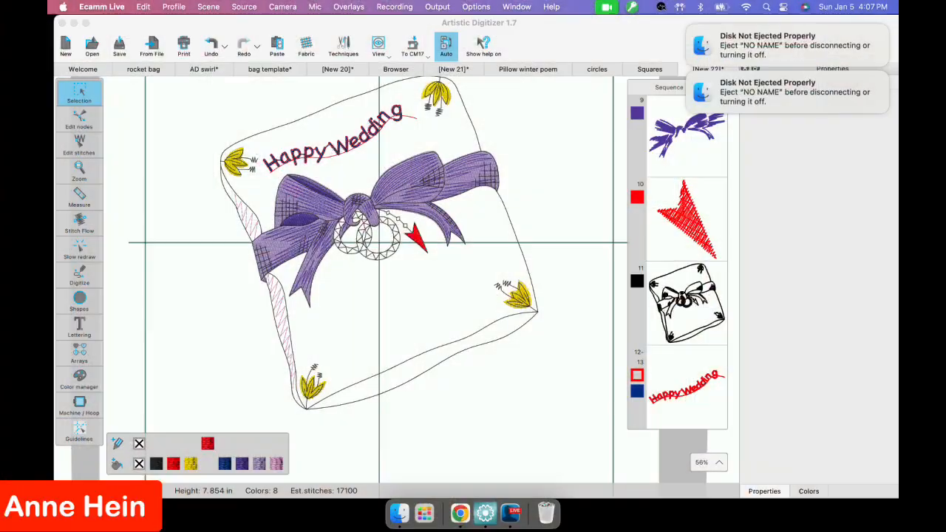
pyautogui.click(186, 140)
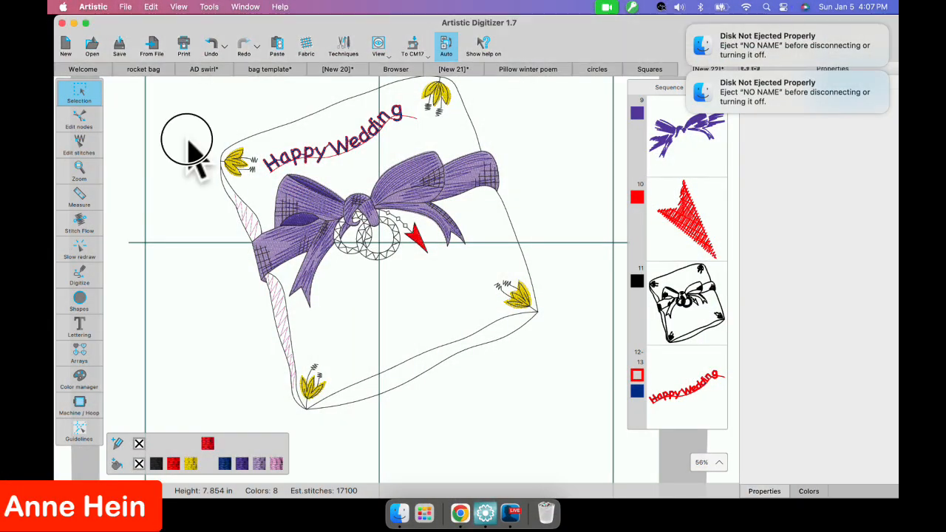
# Start an outline shape below the wedding book, running through a dip, up to a corner point at the crest and down again.
pyautogui.moveTo(89, 274)
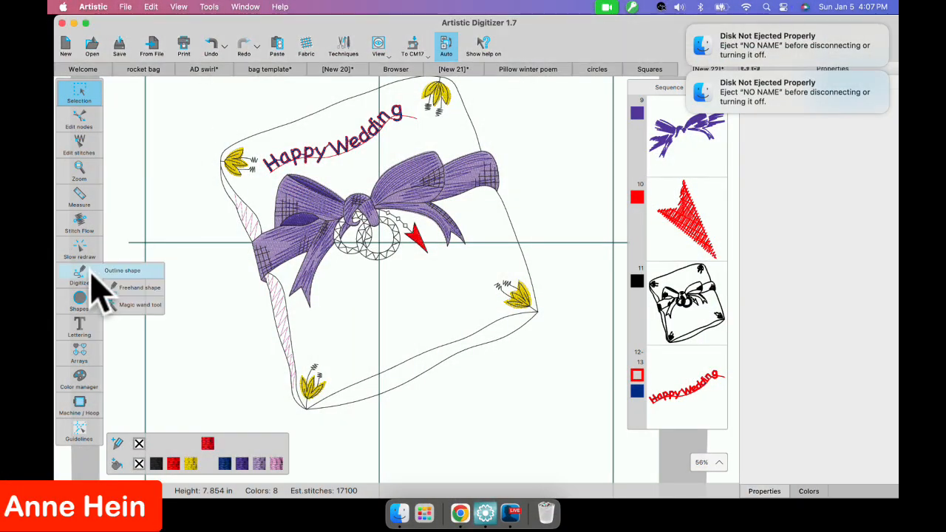
pyautogui.click(135, 274)
pyautogui.scroll(-3, 403, 440)
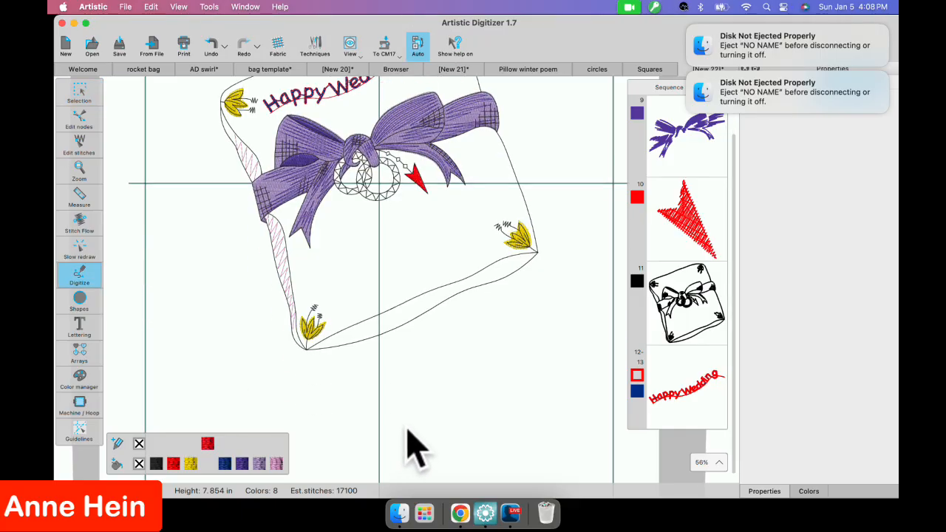
pyautogui.click(242, 362)
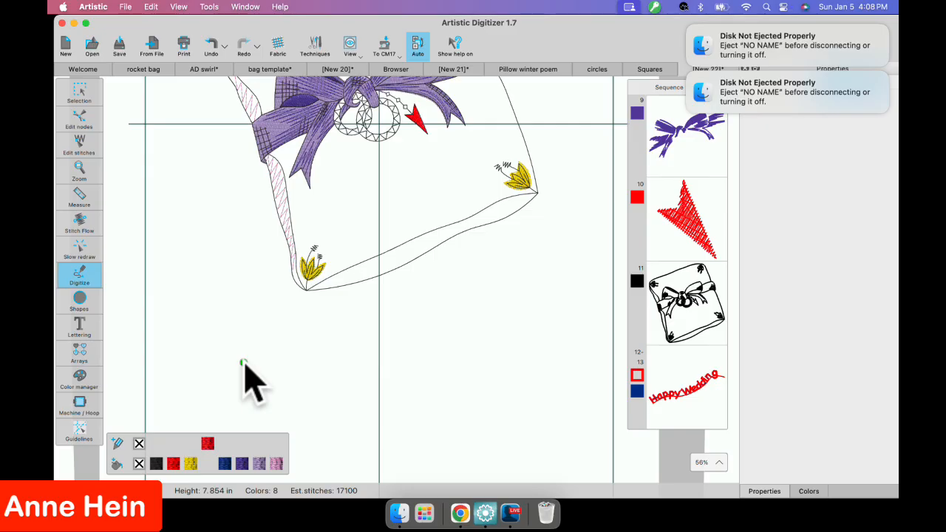
pyautogui.click(265, 356)
pyautogui.click(289, 378)
pyautogui.click(355, 398)
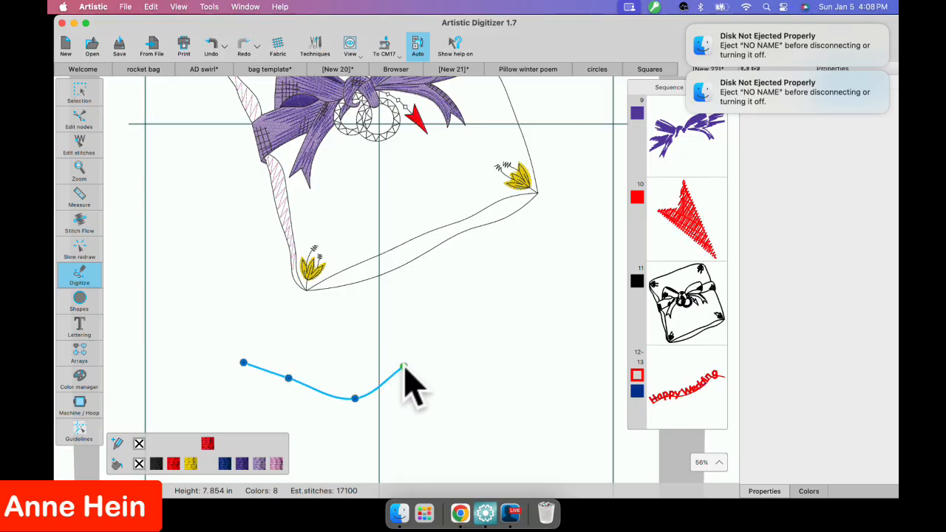
pyautogui.click(403, 366)
pyautogui.click(425, 340)
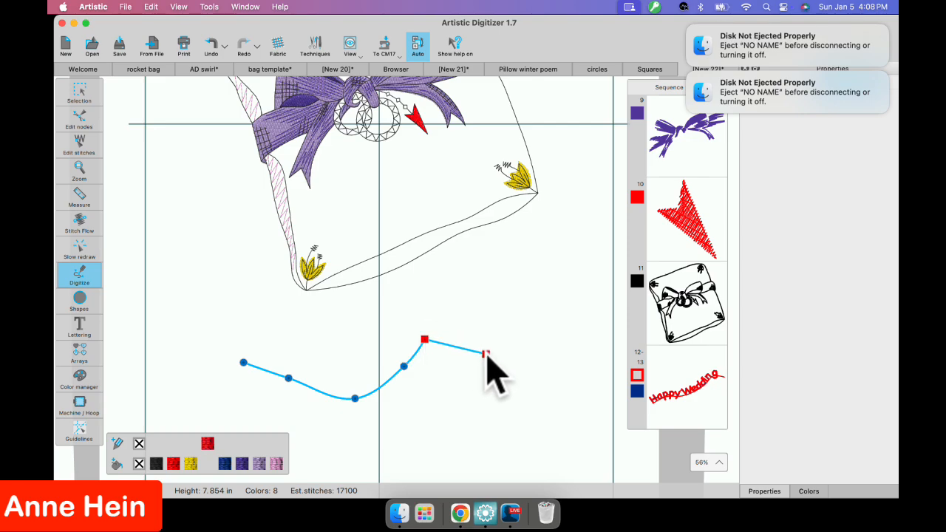
pyautogui.click(485, 354)
pyautogui.click(524, 378)
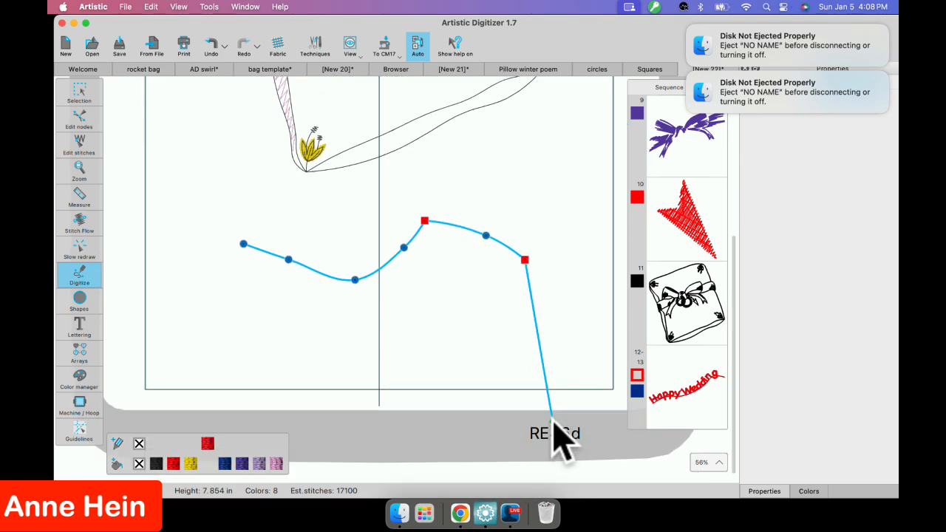
# Continue the outline around a wide bend and back into a reversed curl, ending the open shape about 8.05 in wide and 3.73 in high.
pyautogui.click(568, 258)
pyautogui.click(575, 182)
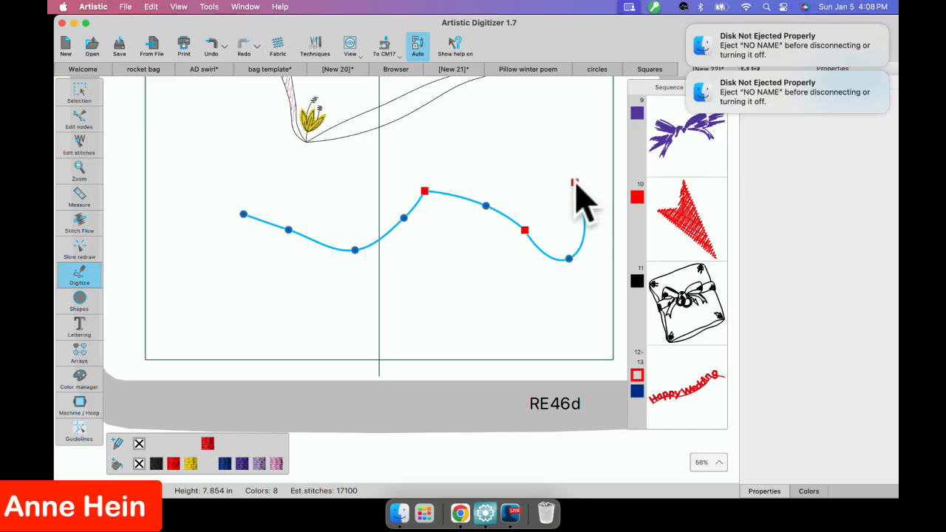
pyautogui.click(533, 161)
pyautogui.click(466, 152)
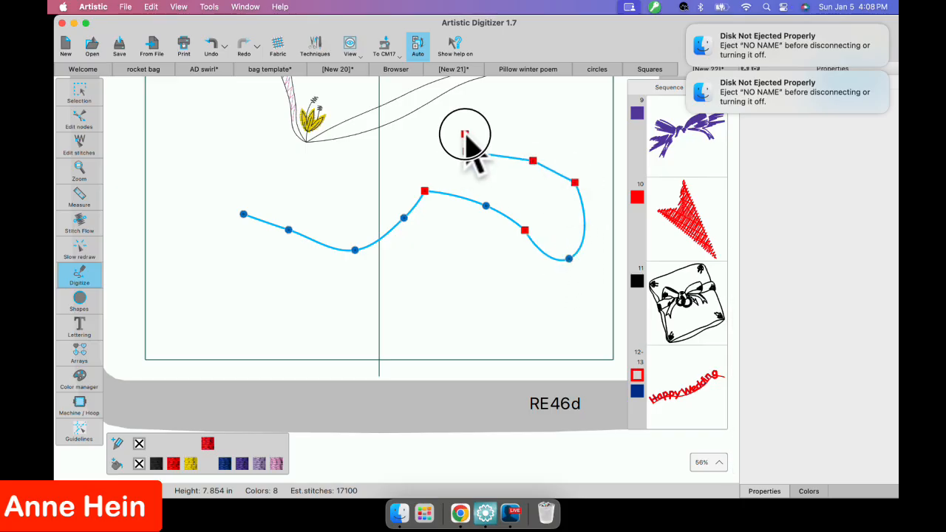
pyautogui.click(480, 113)
pyautogui.click(510, 106)
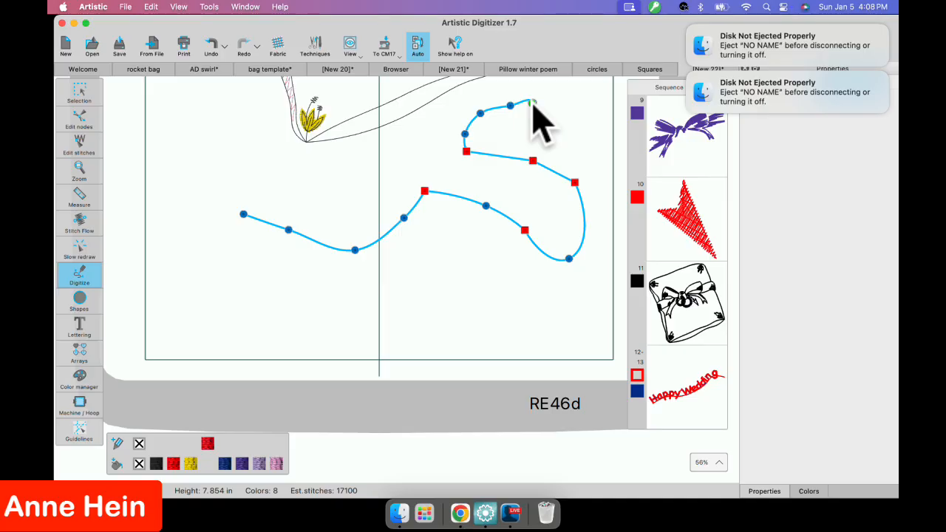
pyautogui.click(532, 102)
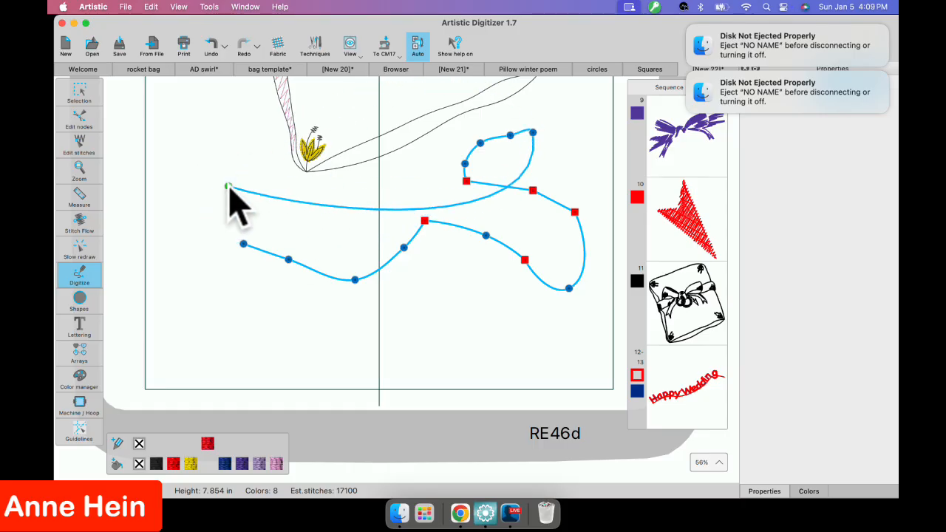
pyautogui.rightClick(229, 188)
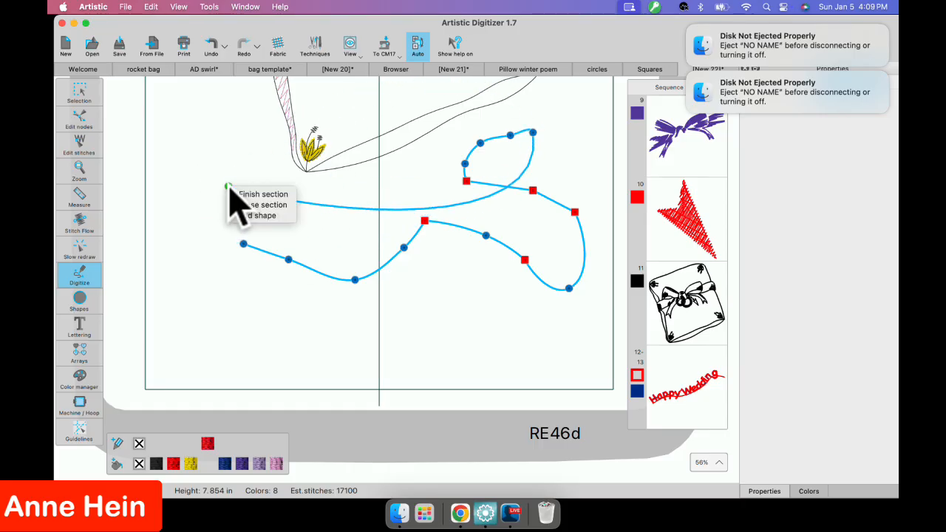
pyautogui.click(251, 215)
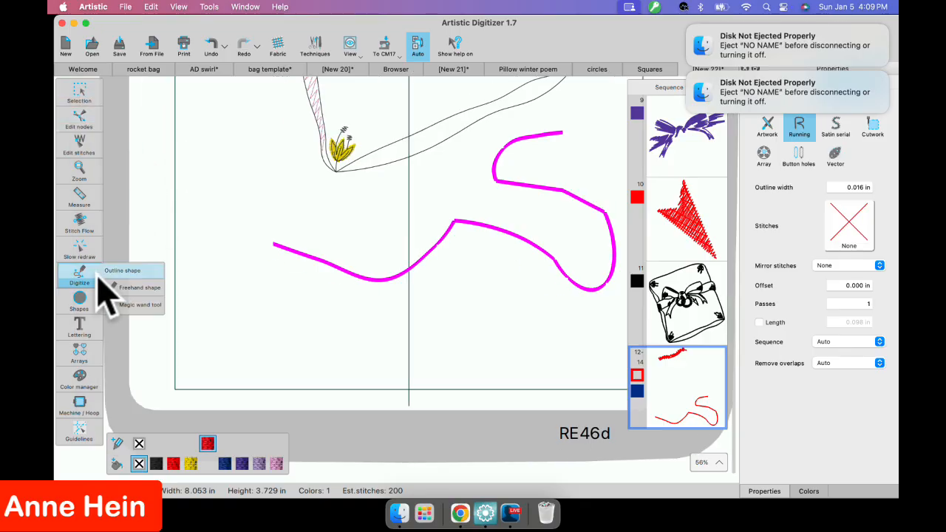
# Start a second outline beside the open end of the wavy line, shaping an arch with curve points.
pyautogui.click(192, 151)
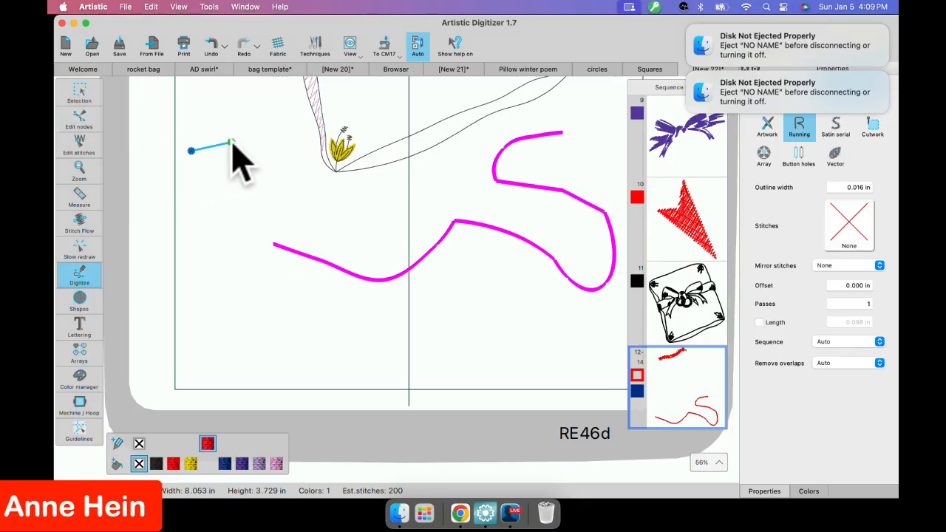
pyautogui.press('Escape')
pyautogui.moveTo(81, 94)
pyautogui.click(206, 216)
pyautogui.click(223, 183)
pyautogui.click(268, 171)
pyautogui.click(300, 204)
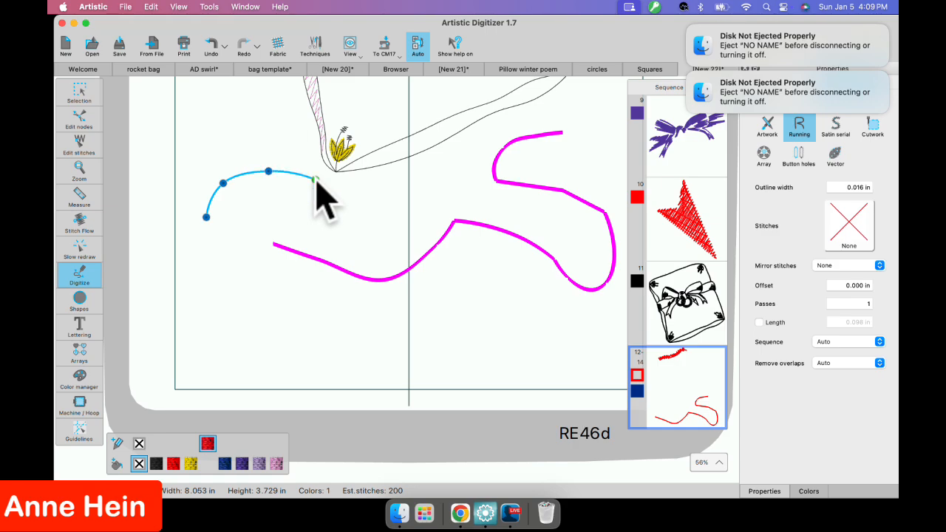
# Remove the arch points back to the first one and end the outline as a straight diagonal line about 1.08 in wide and 0.95 in high.
pyautogui.press('BackSpace')
pyautogui.press('BackSpace')
pyautogui.press('BackSpace')
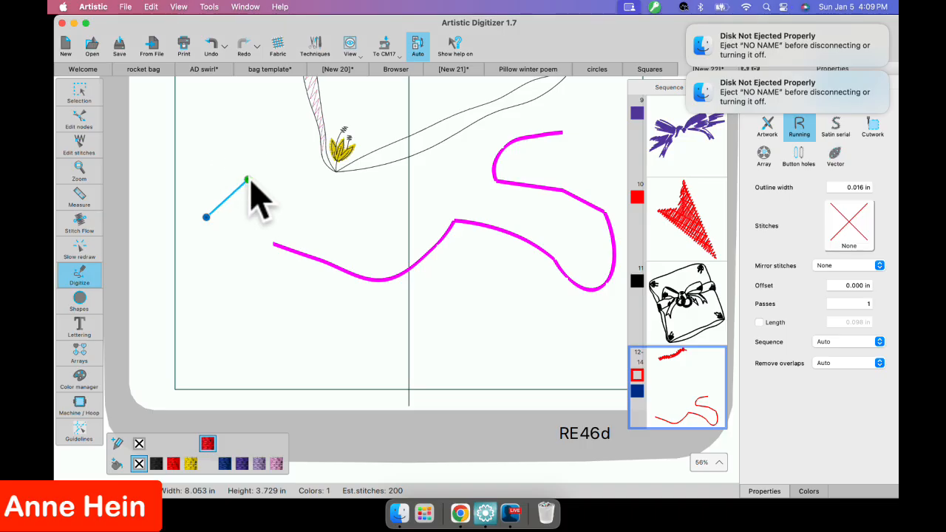
pyautogui.rightClick(251, 180)
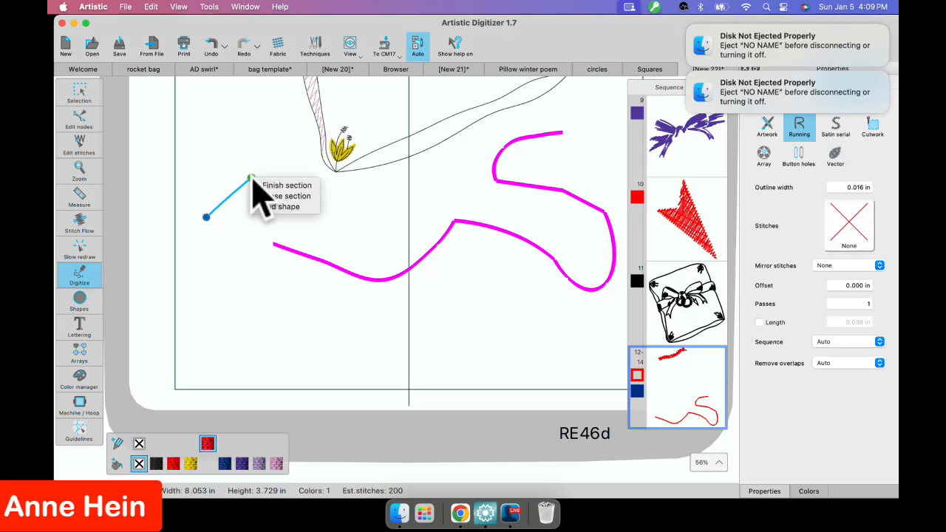
pyautogui.click(281, 206)
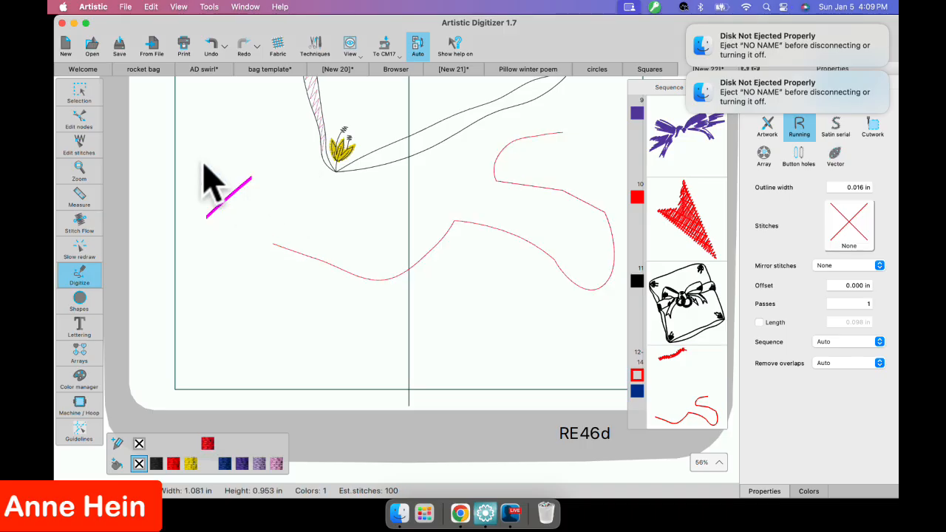
pyautogui.click(79, 90)
pyautogui.click(289, 211)
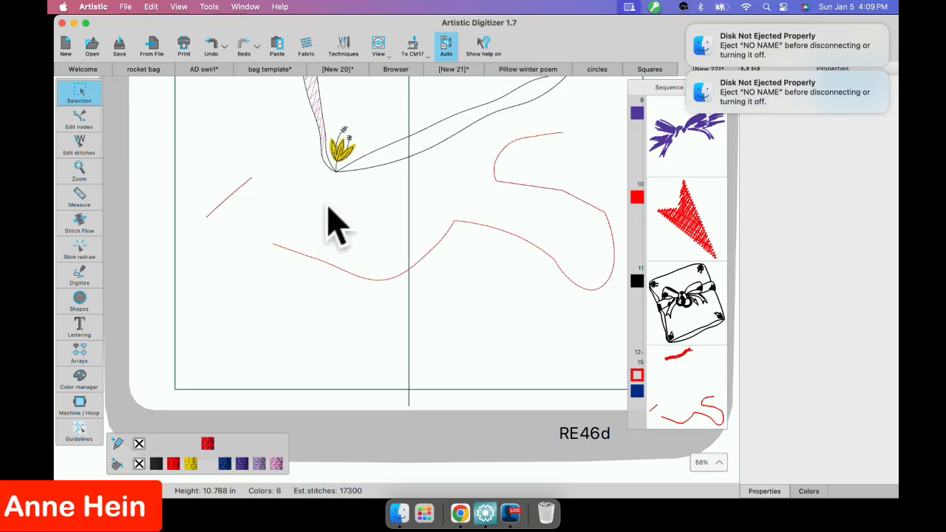
# Bring the whole hoop into view and switch to Ecamm Live.
pyautogui.scroll(-5, 327, 222)
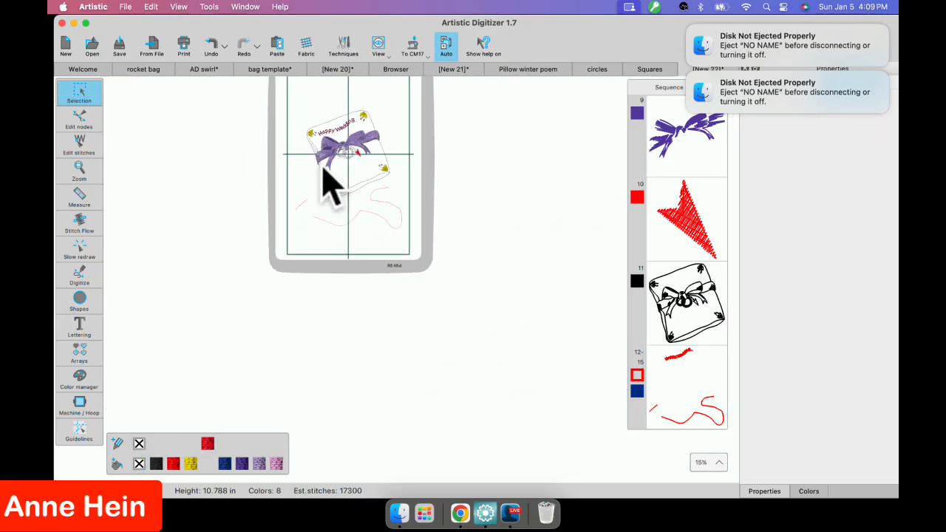
pyautogui.click(510, 509)
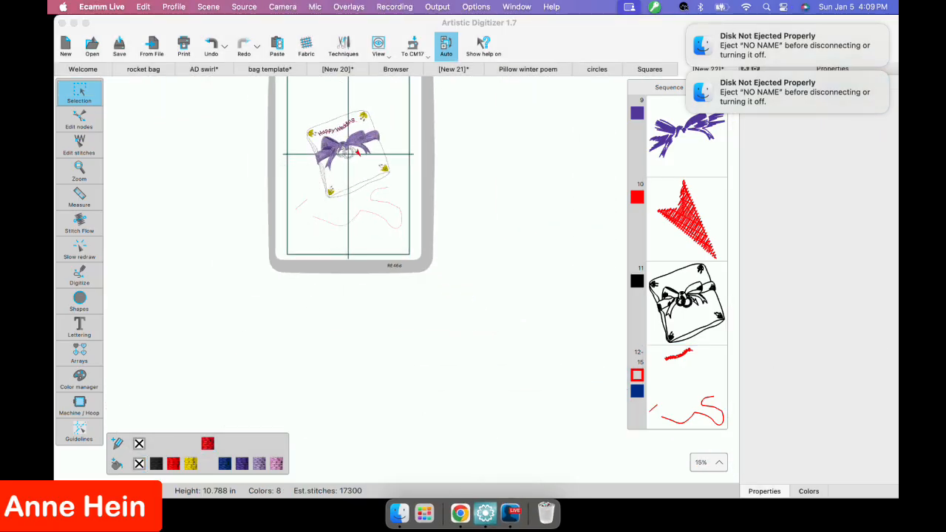